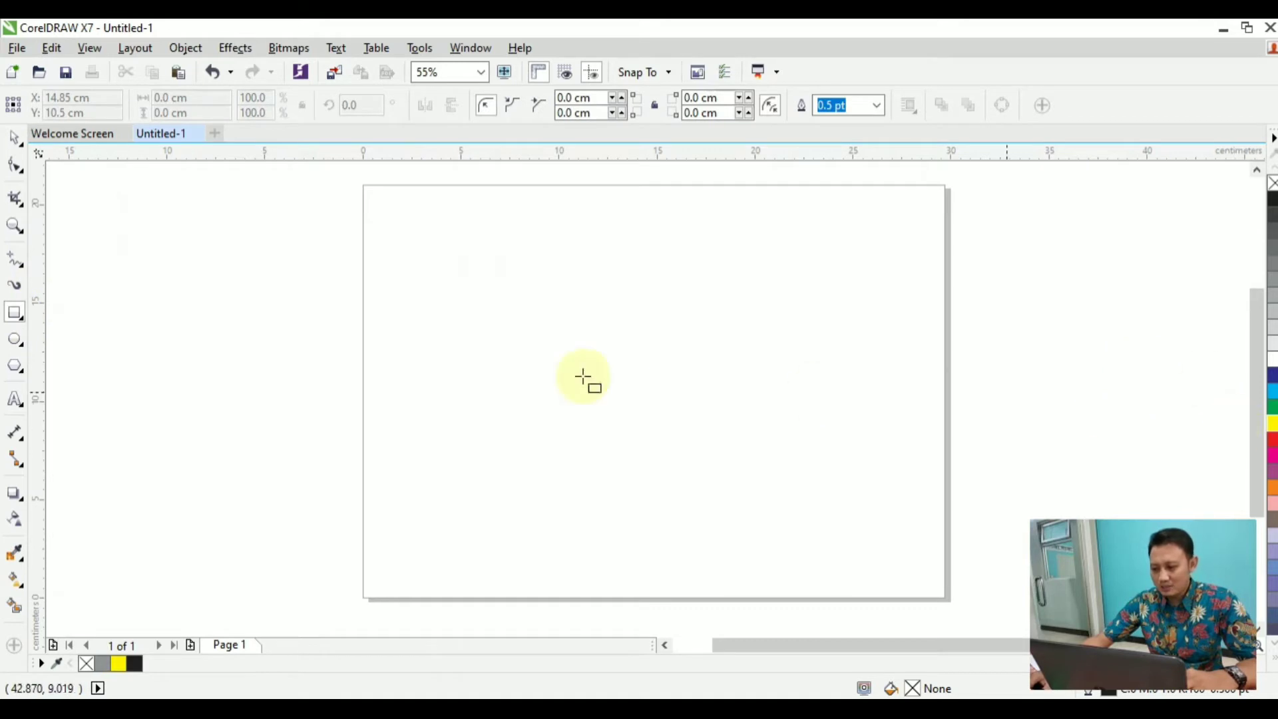
Draw a rectangle about 8.7 by 7.6 cm in the page's left half and set its outline width to 4.0 pt.
drag(396, 268, 569, 419)
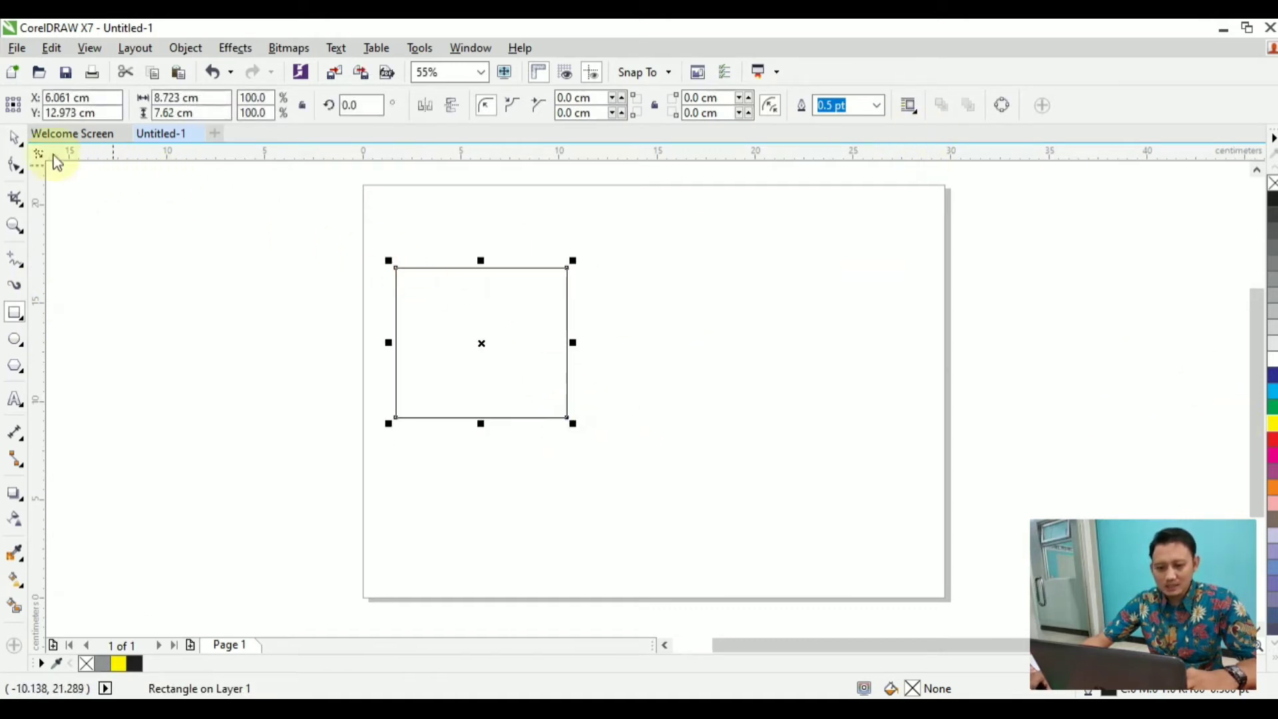
click(15, 139)
click(879, 111)
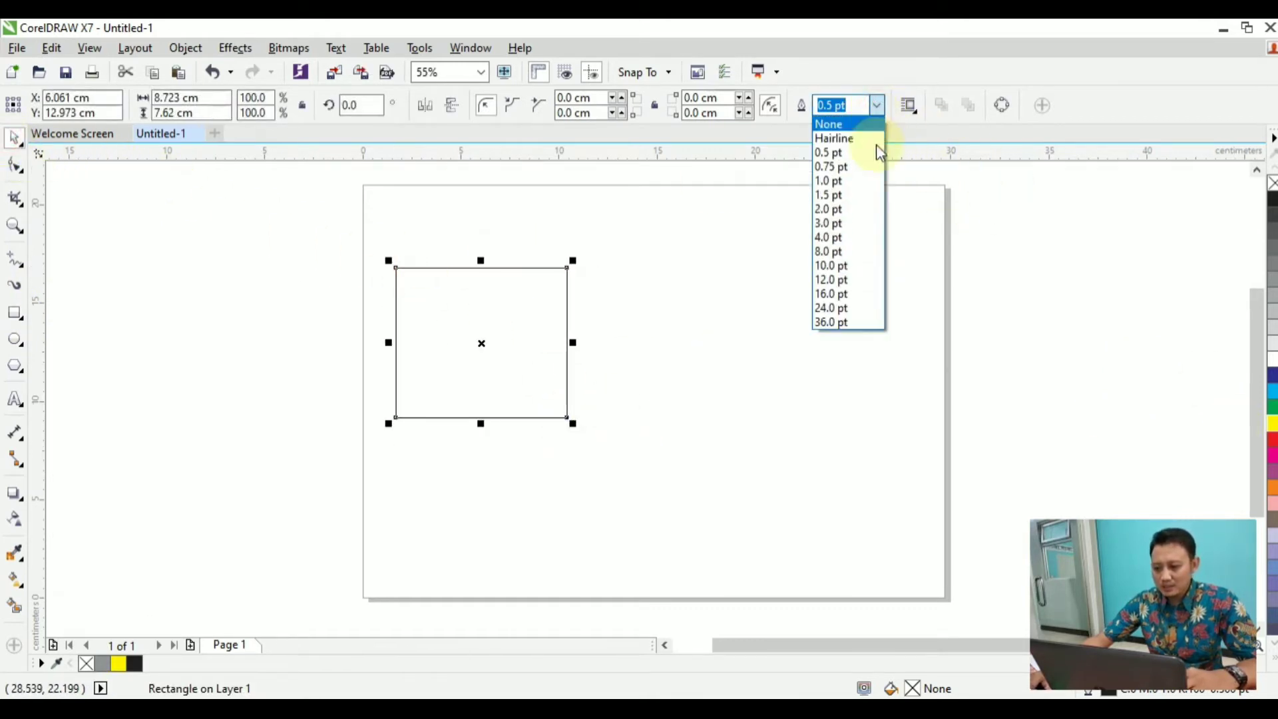
click(839, 236)
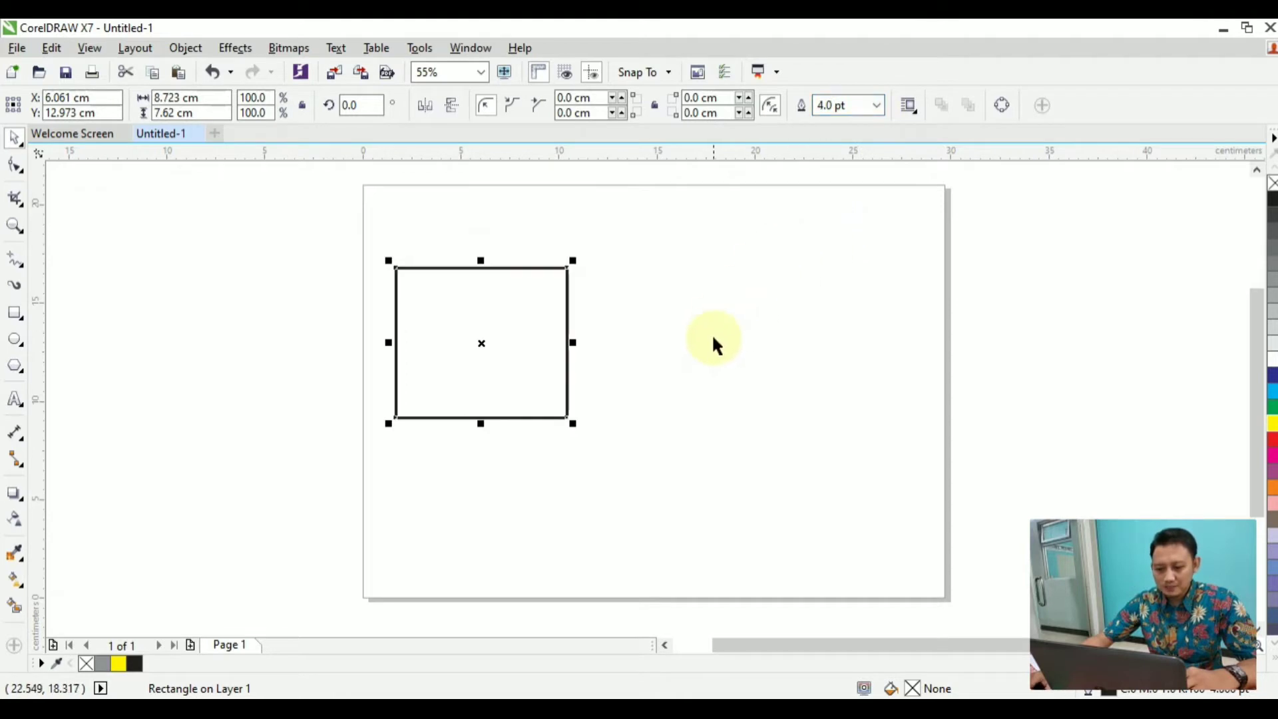
Draw an ellipse about 8.4 by 7.1 cm overlapping the rectangle's lower-right corner, with a 4.0 pt outline.
key(z)
drag(373, 219, 914, 534)
click(16, 140)
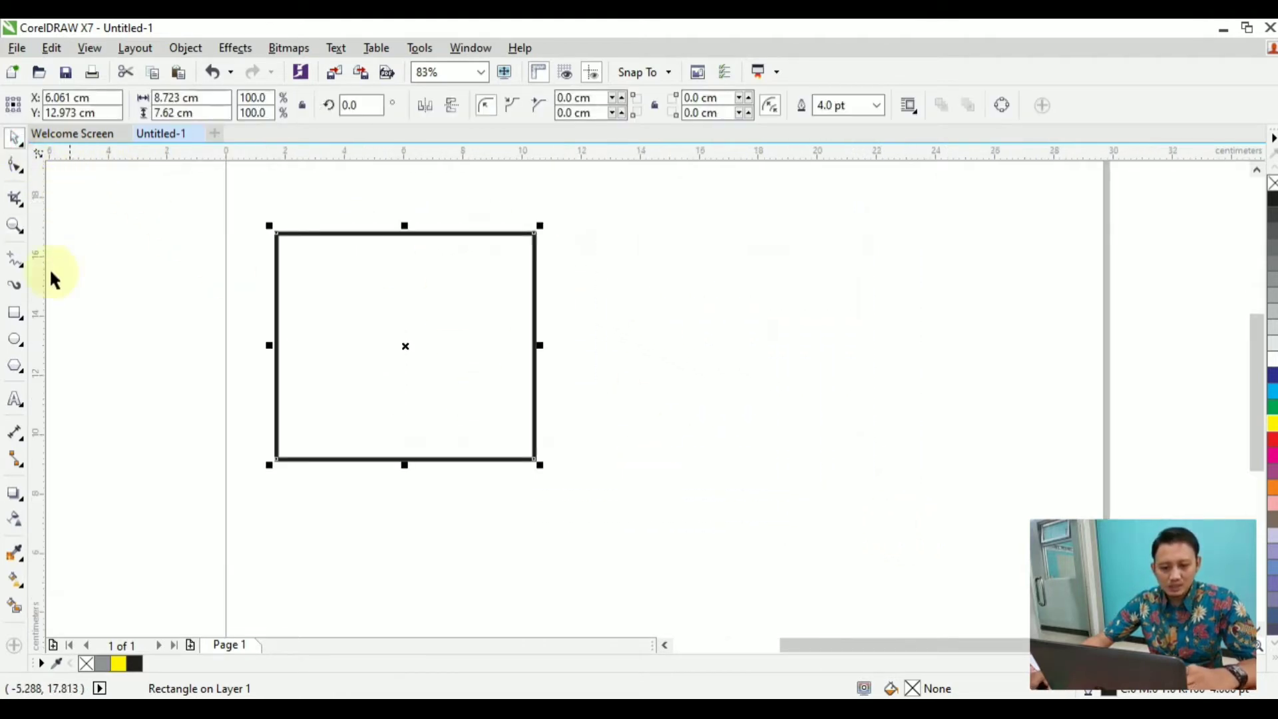
click(14, 341)
drag(496, 350, 752, 556)
click(770, 105)
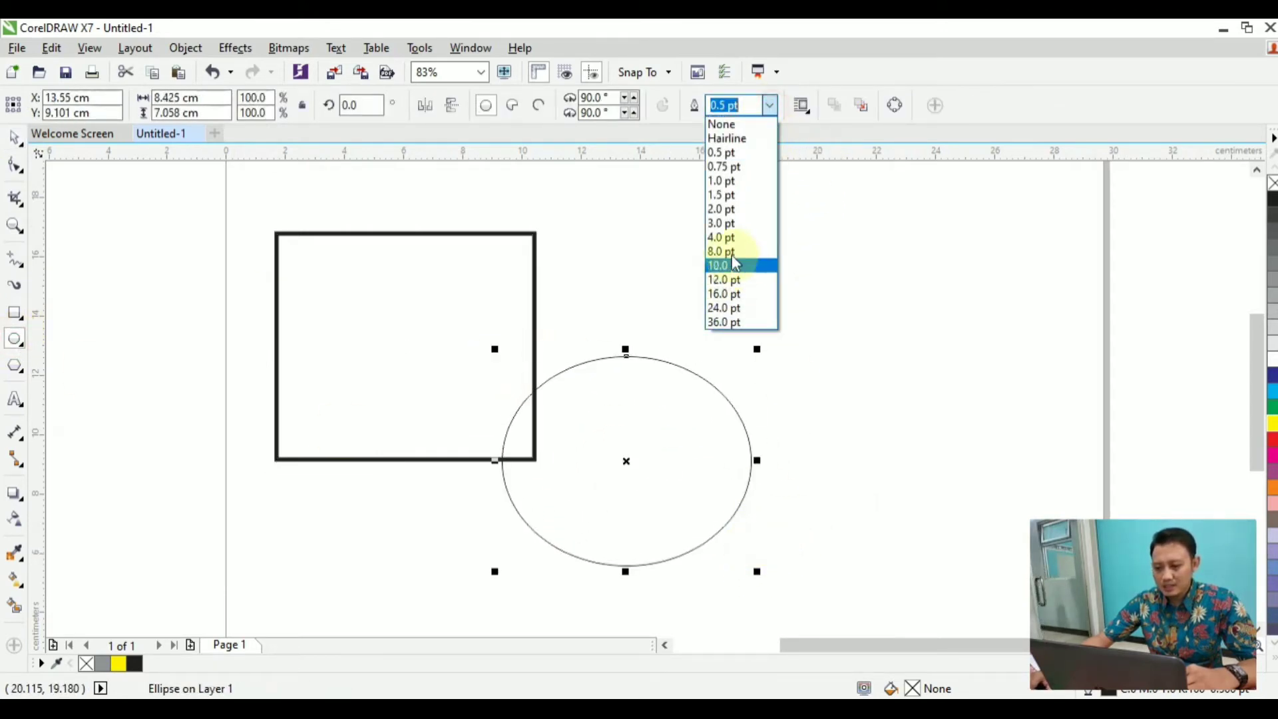
click(732, 239)
Fill the rectangle with cyan and the ellipse with yellow.
click(15, 139)
click(599, 293)
click(536, 335)
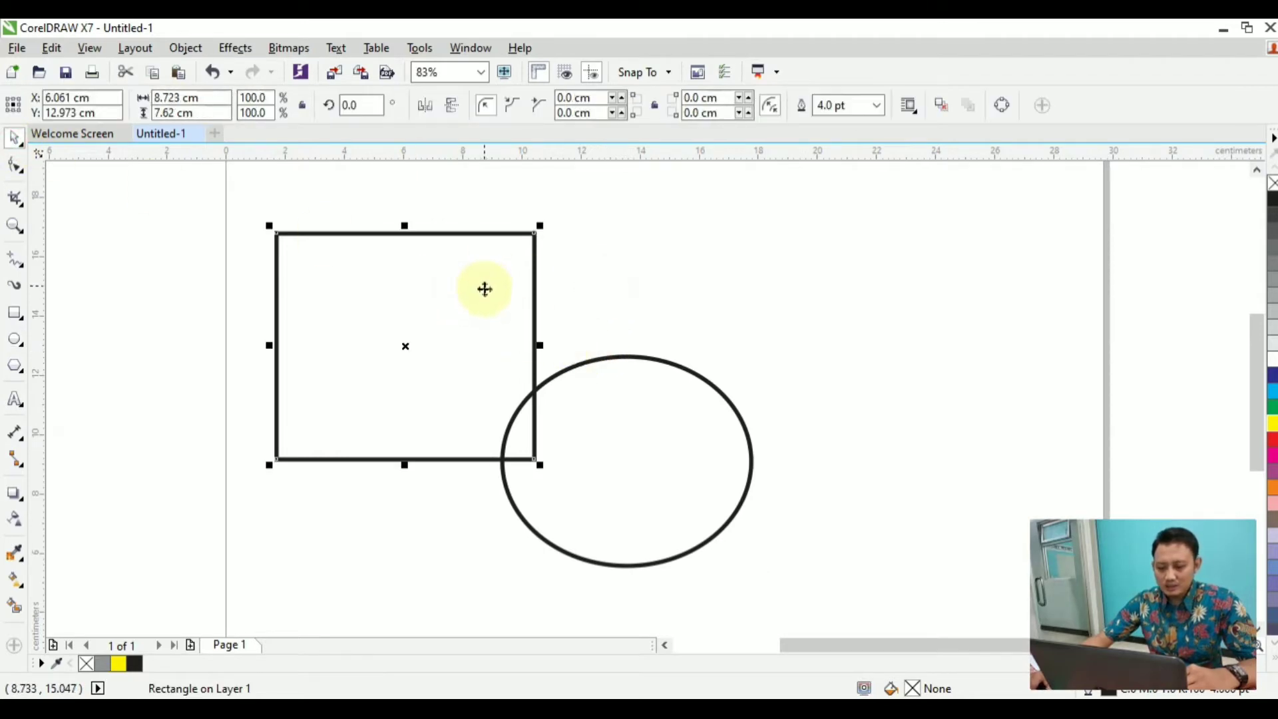
click(1272, 391)
click(616, 401)
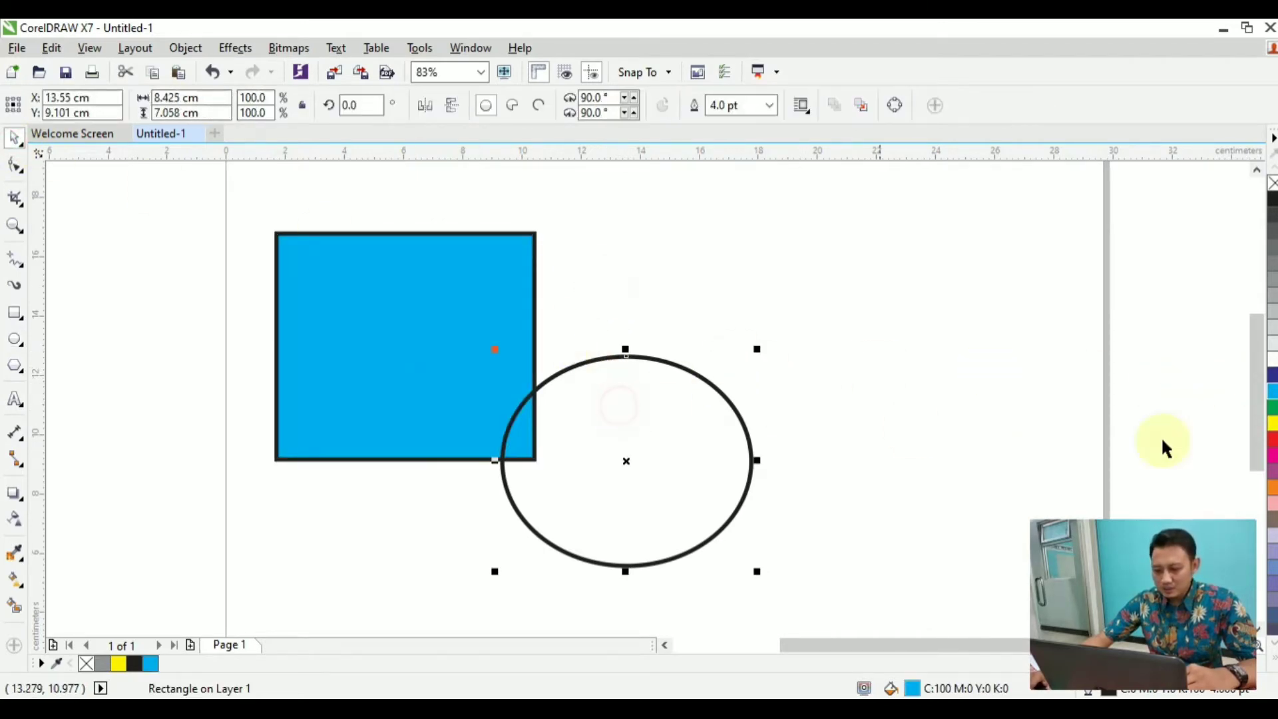
click(1271, 425)
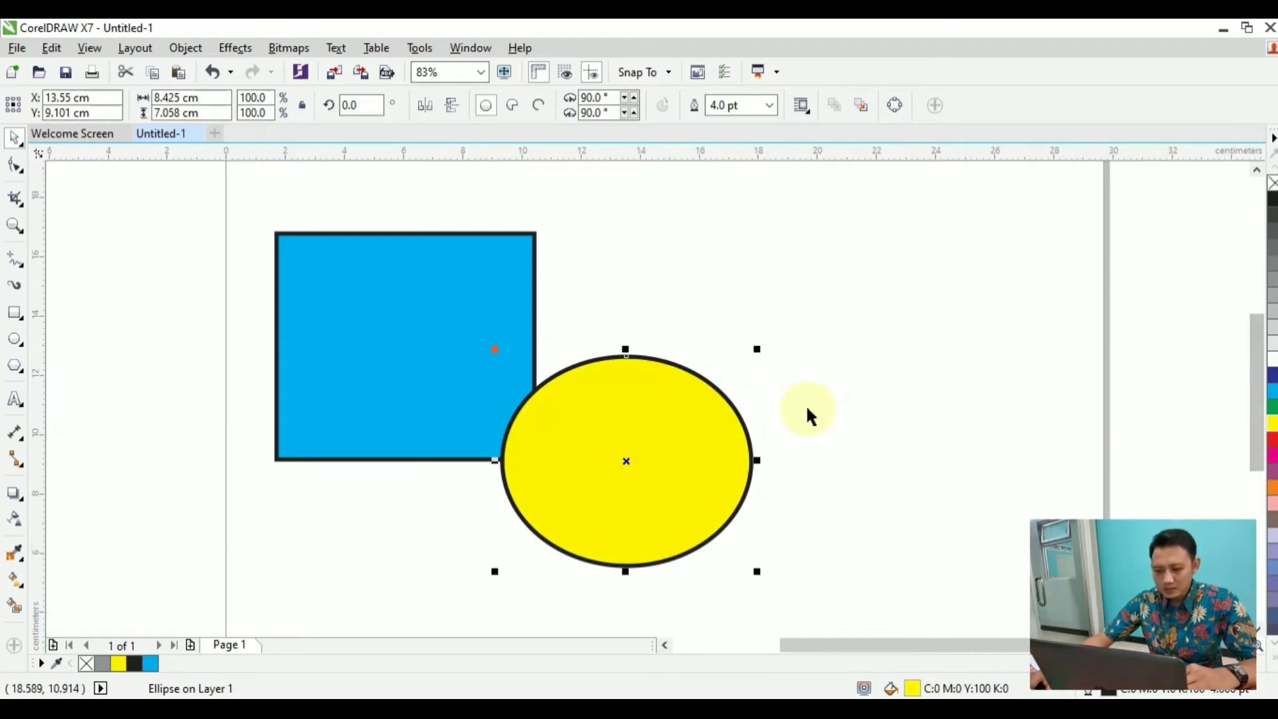
Move the yellow ellipse further over the lower-right corner of the cyan rectangle.
drag(607, 426, 516, 416)
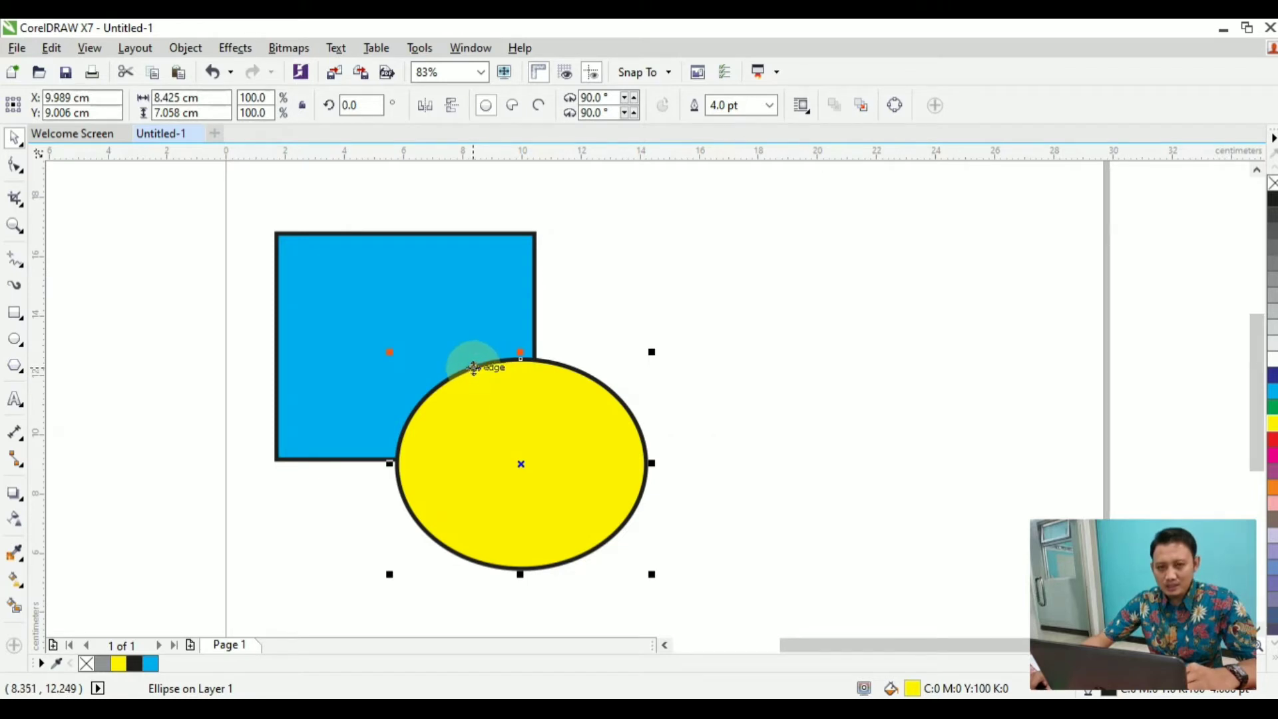
click(395, 314)
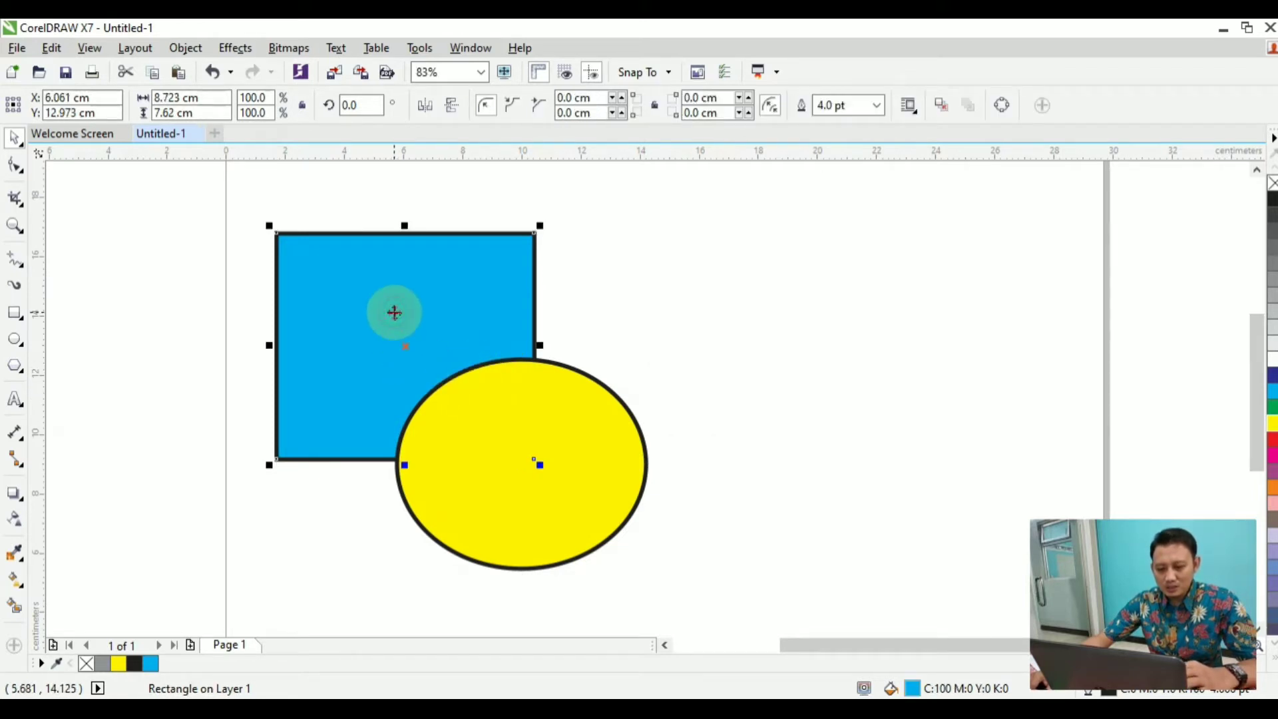
click(479, 419)
drag(470, 411, 815, 315)
drag(767, 361, 432, 411)
click(749, 274)
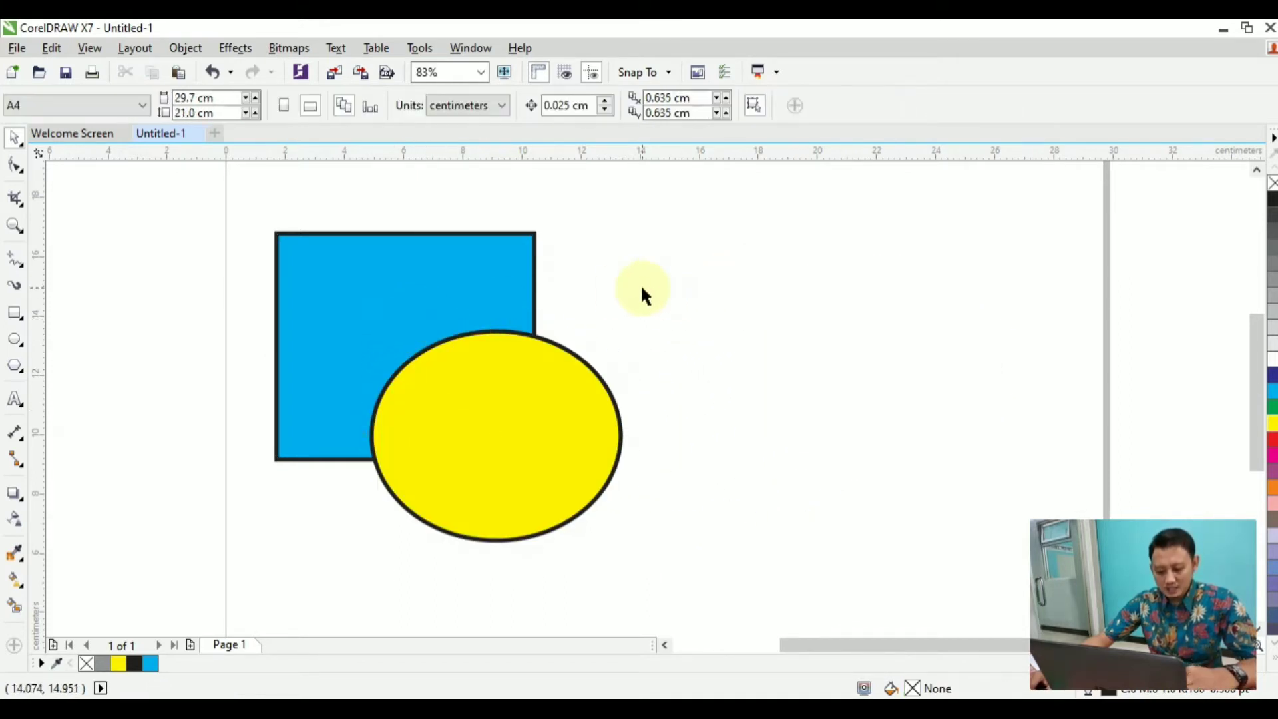
Place a copy of the yellow ellipse over the rectangle's left edge and delete that copy.
key(z)
drag(256, 216, 714, 589)
drag(1253, 398, 1255, 390)
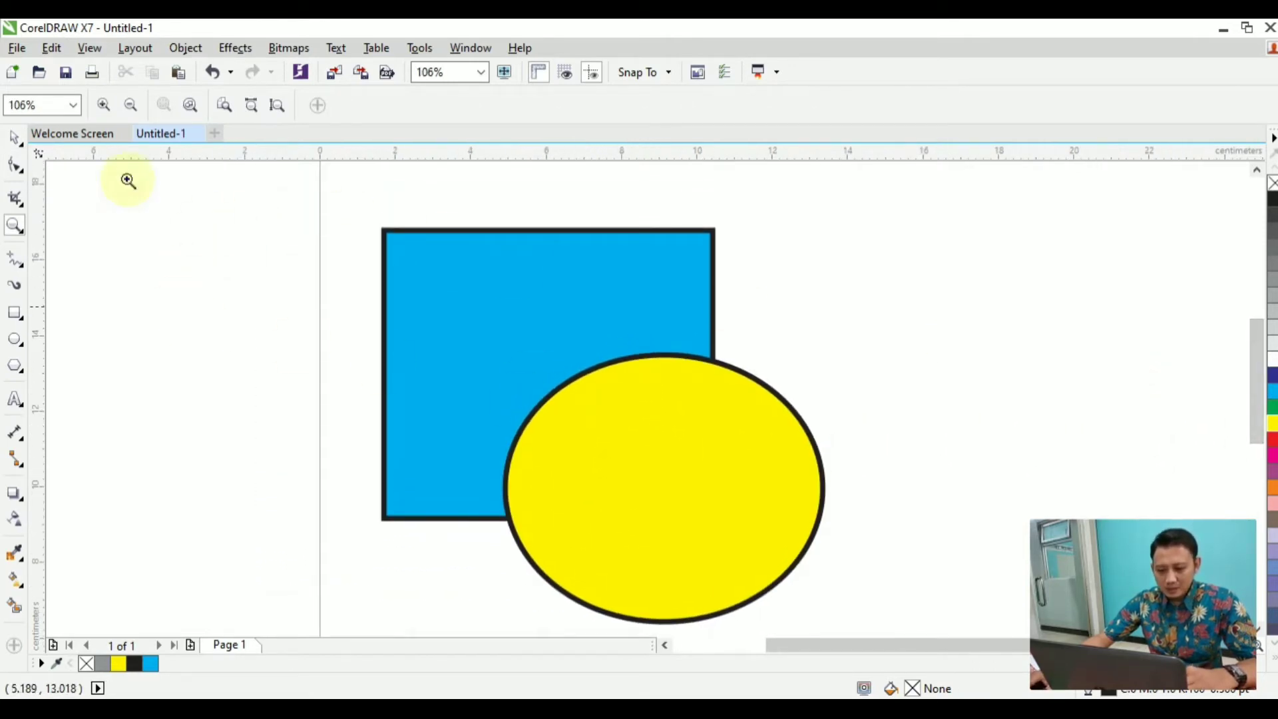
click(16, 141)
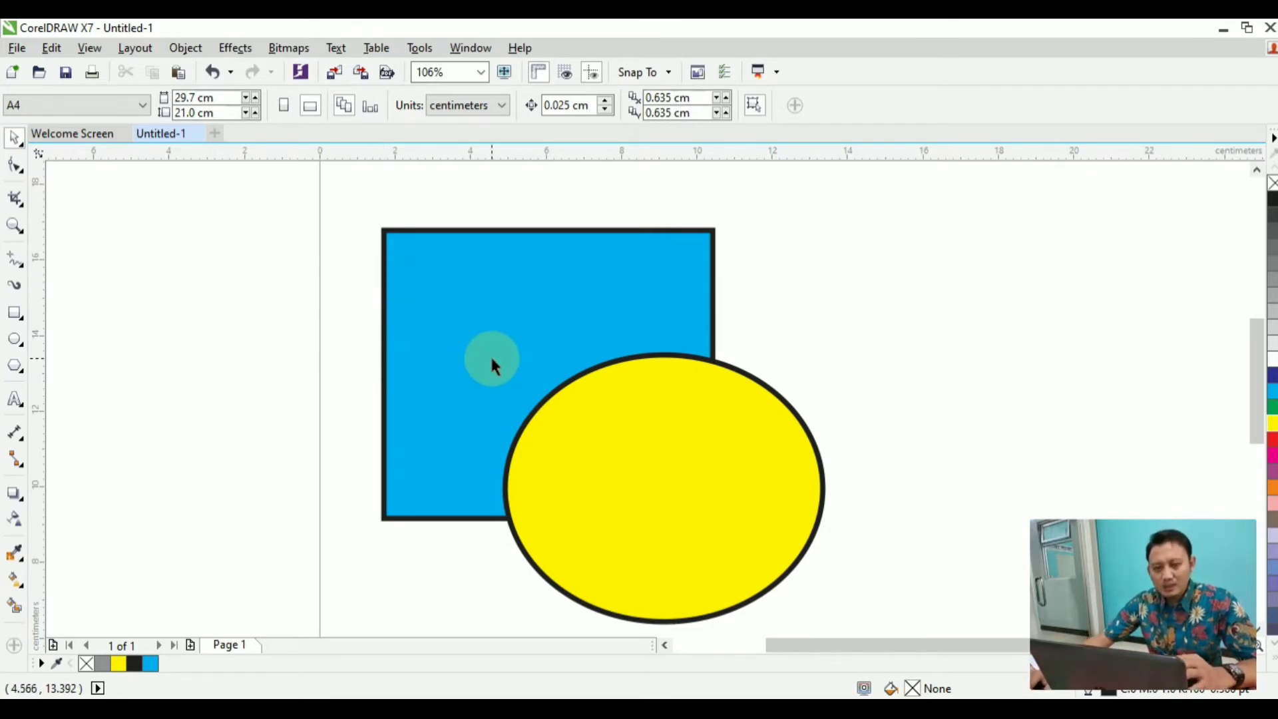
drag(636, 464, 254, 386)
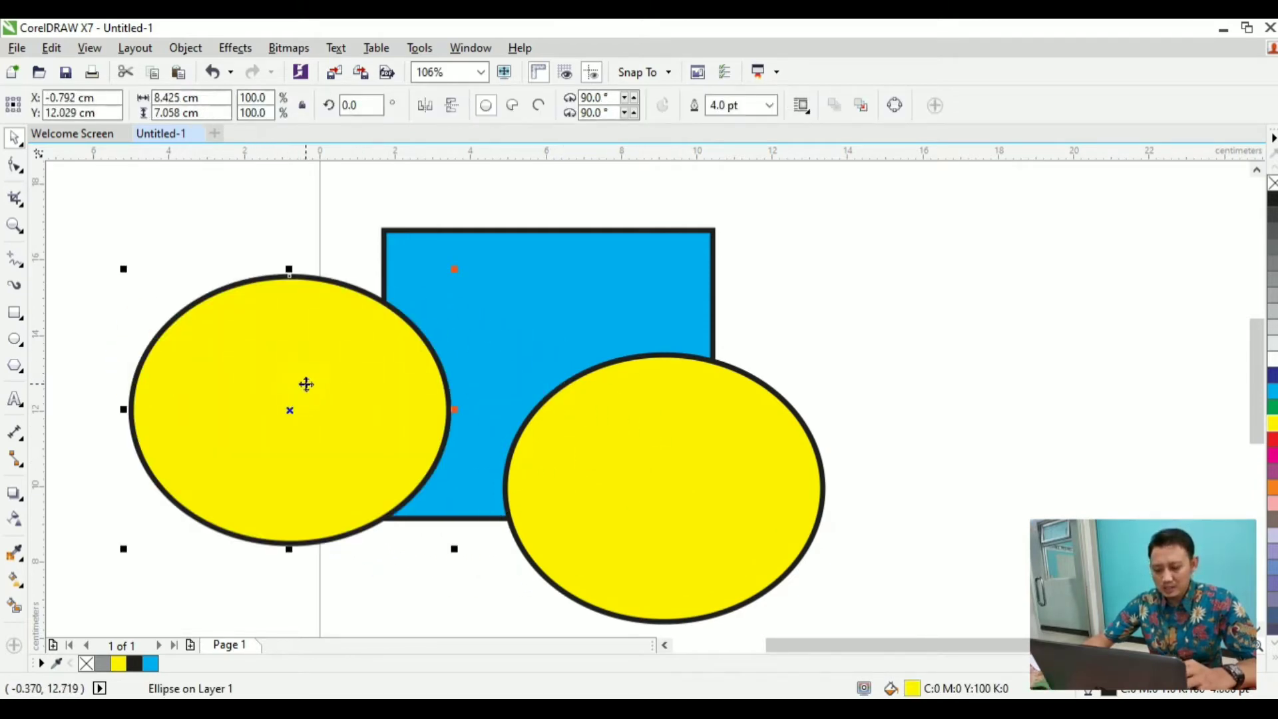
key(Delete)
Select the rectangle and ellipse together and examine the Shaping commands available for them.
drag(805, 646, 822, 646)
drag(1255, 400, 1257, 408)
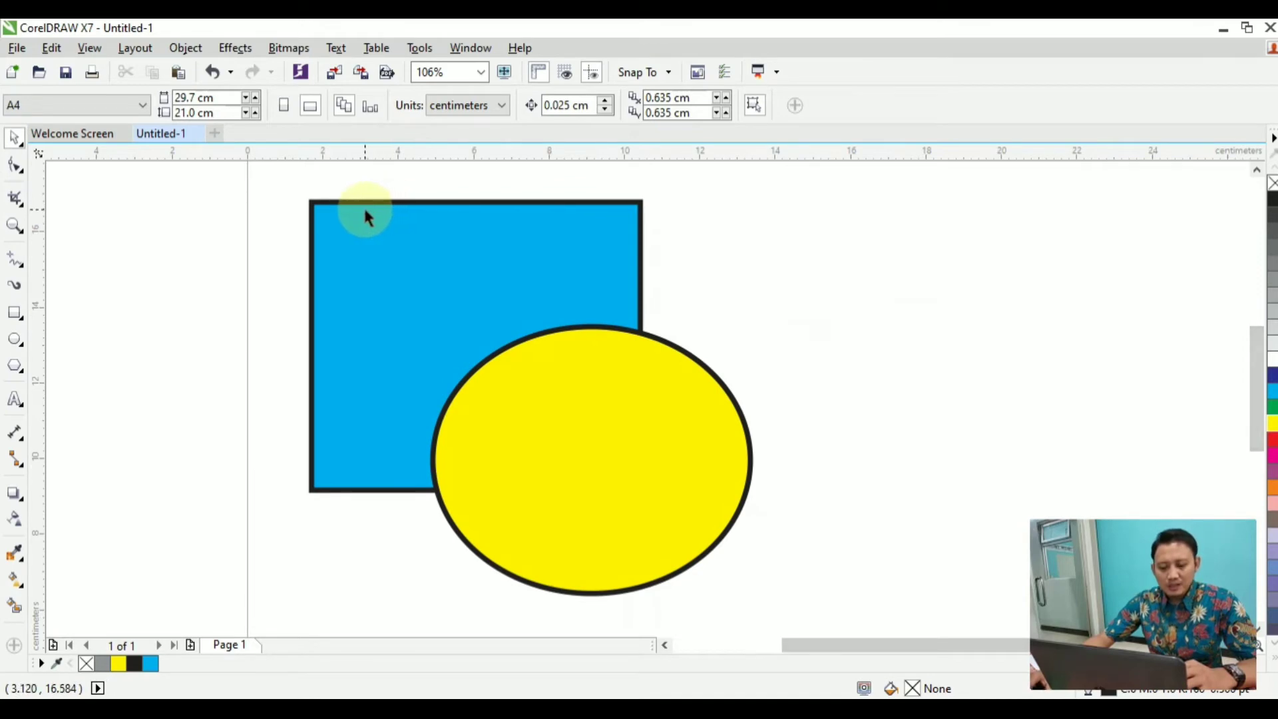
drag(284, 188, 795, 604)
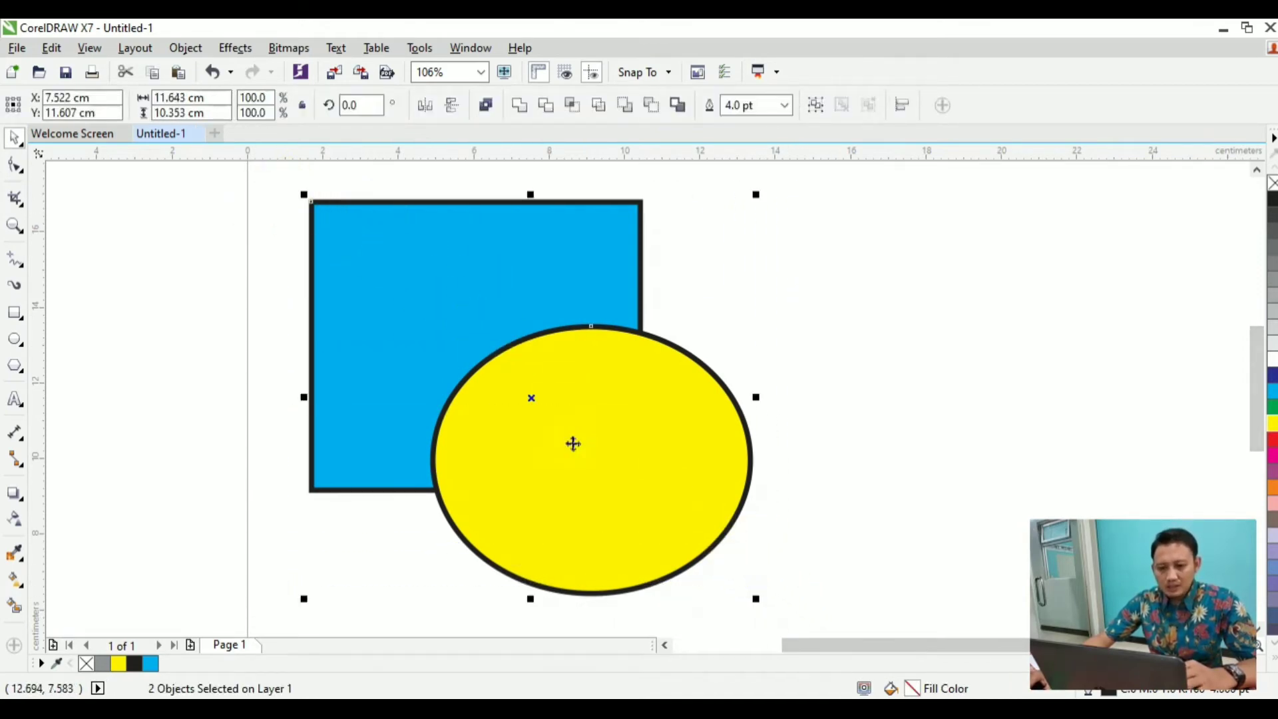
click(186, 49)
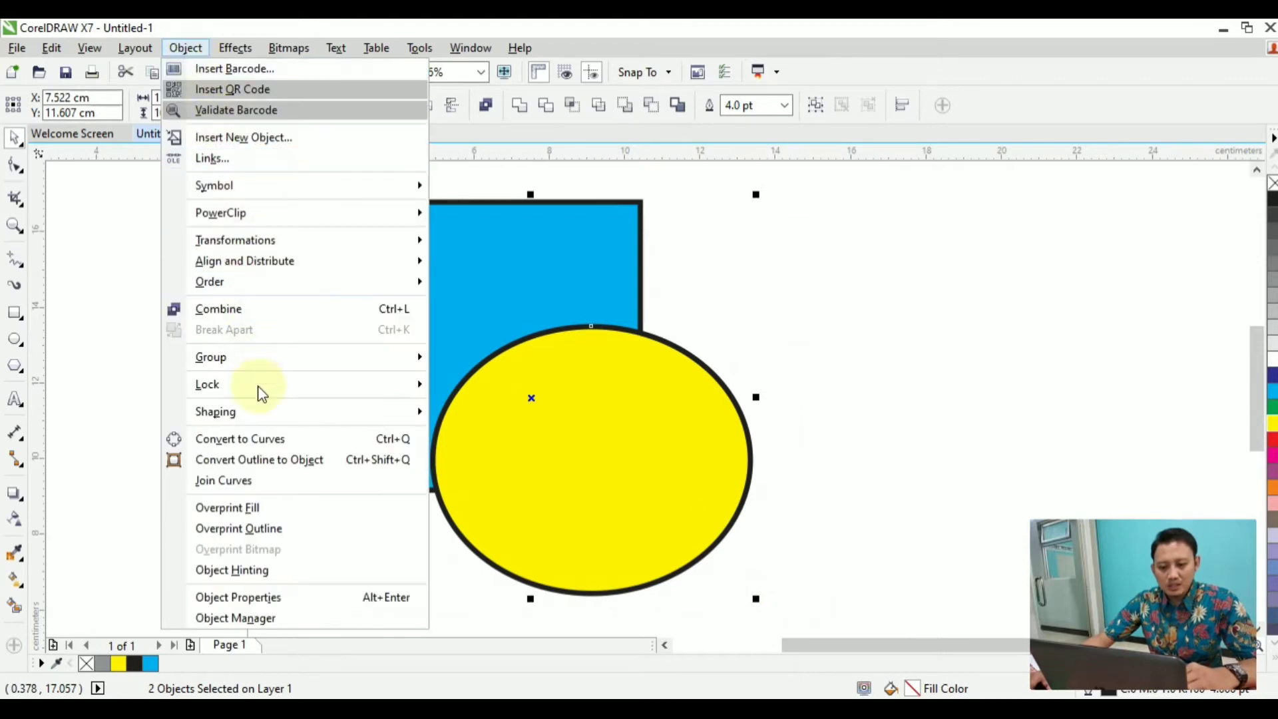
mouse_move(253, 418)
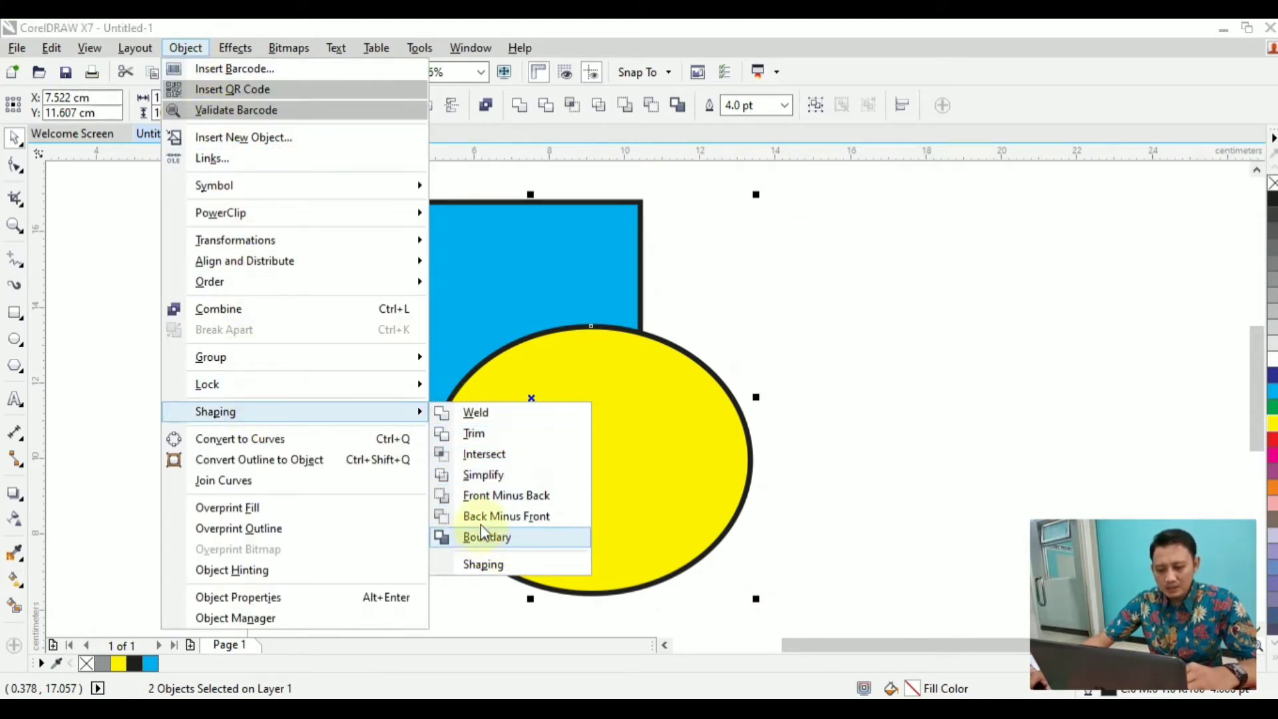
click(511, 295)
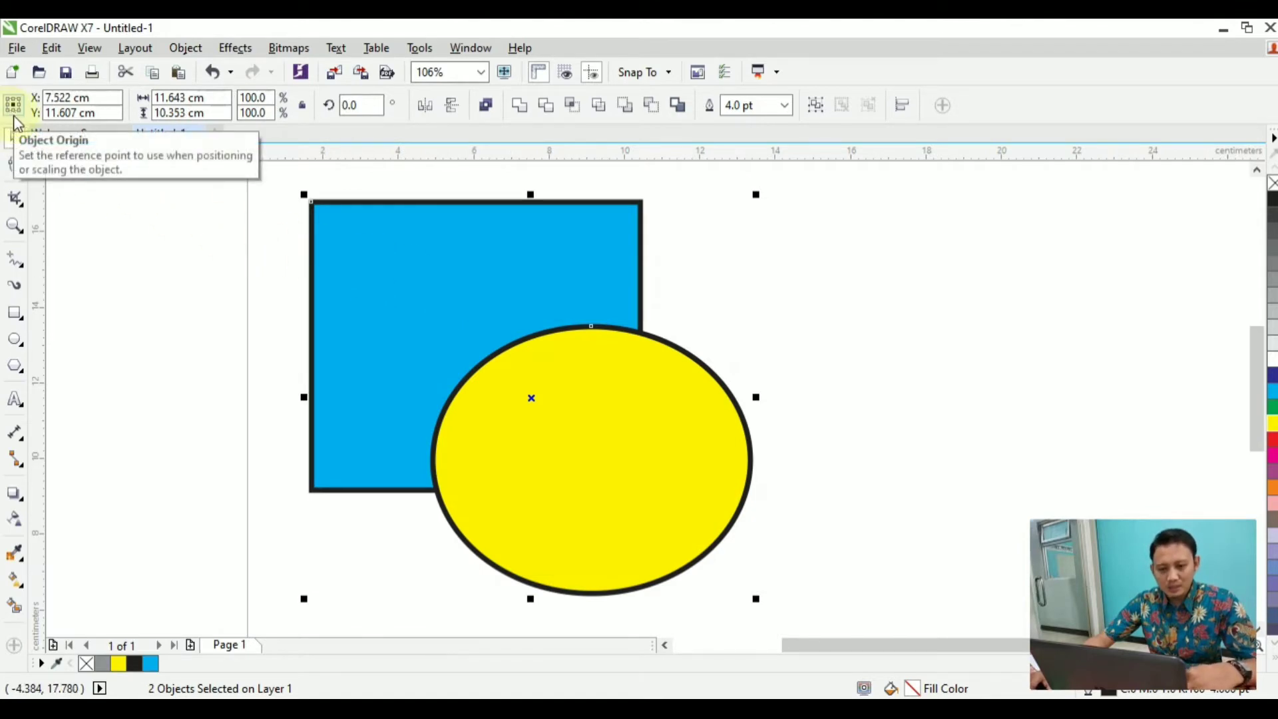
click(177, 209)
drag(275, 185, 770, 610)
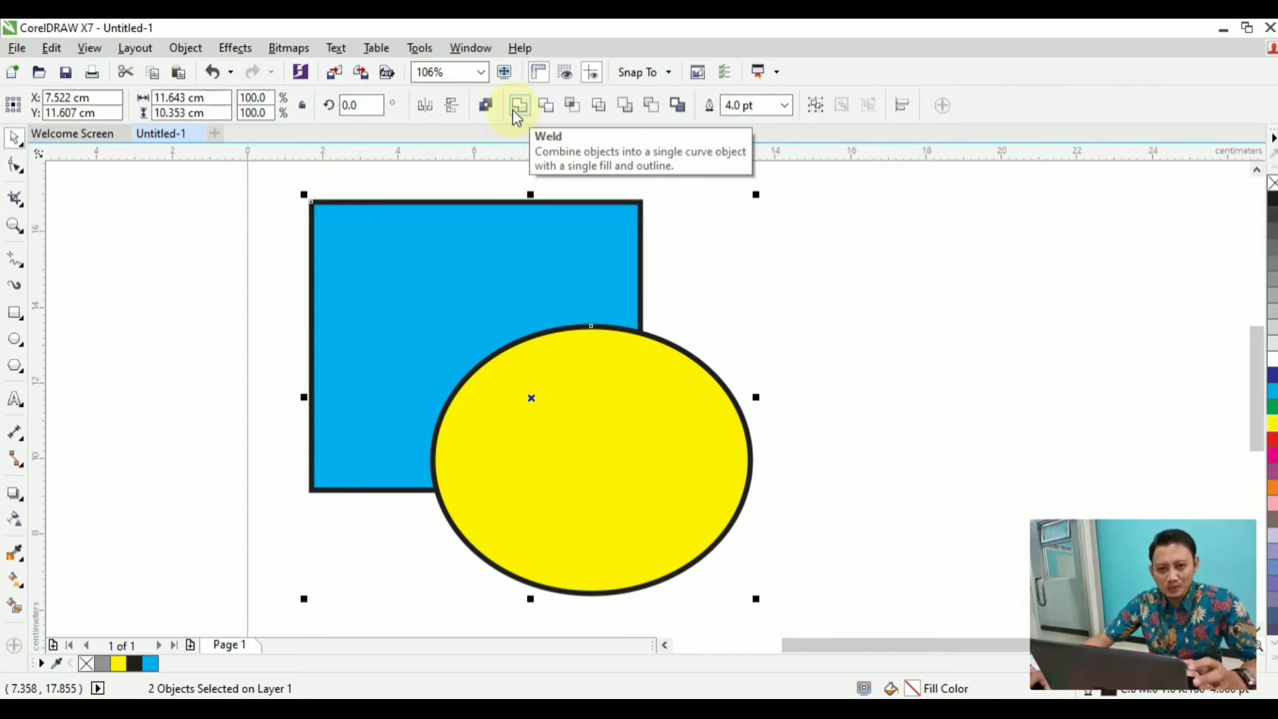
click(713, 300)
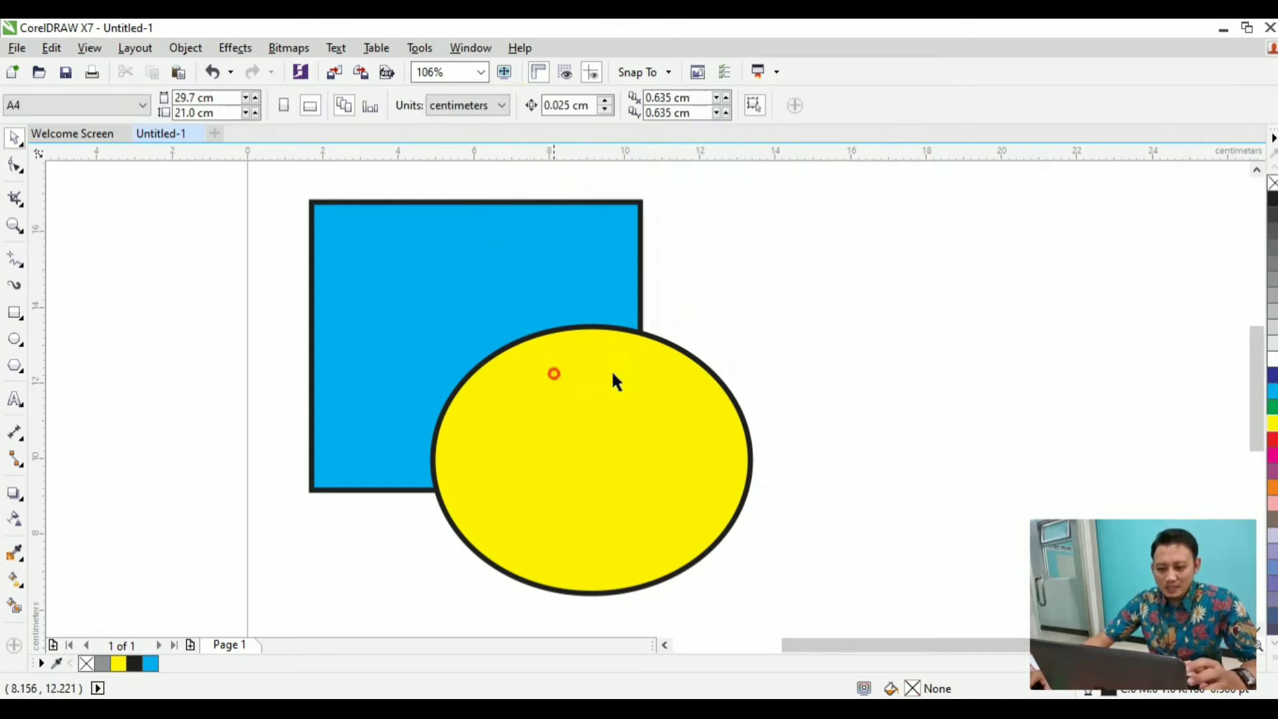
Shift the yellow ellipse slightly and weld it with the cyan rectangle into a single shape.
click(564, 376)
drag(677, 378, 531, 380)
key(Escape)
drag(274, 177, 788, 610)
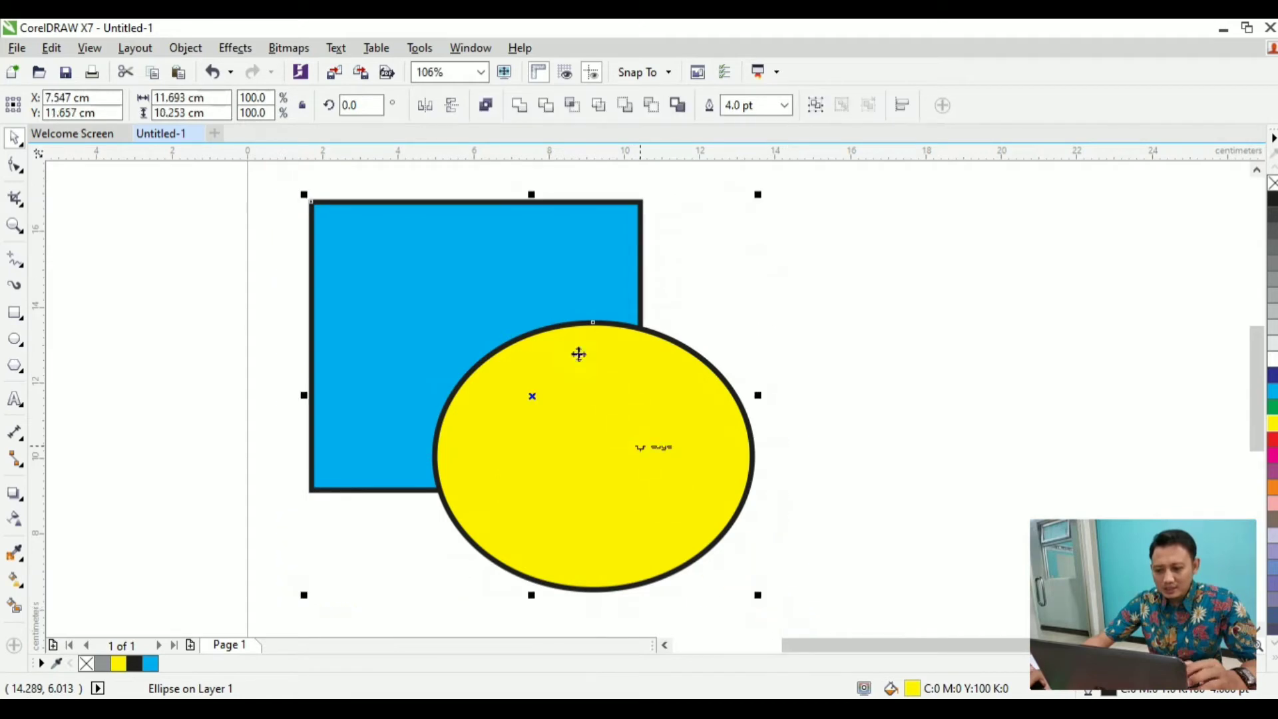
click(549, 303)
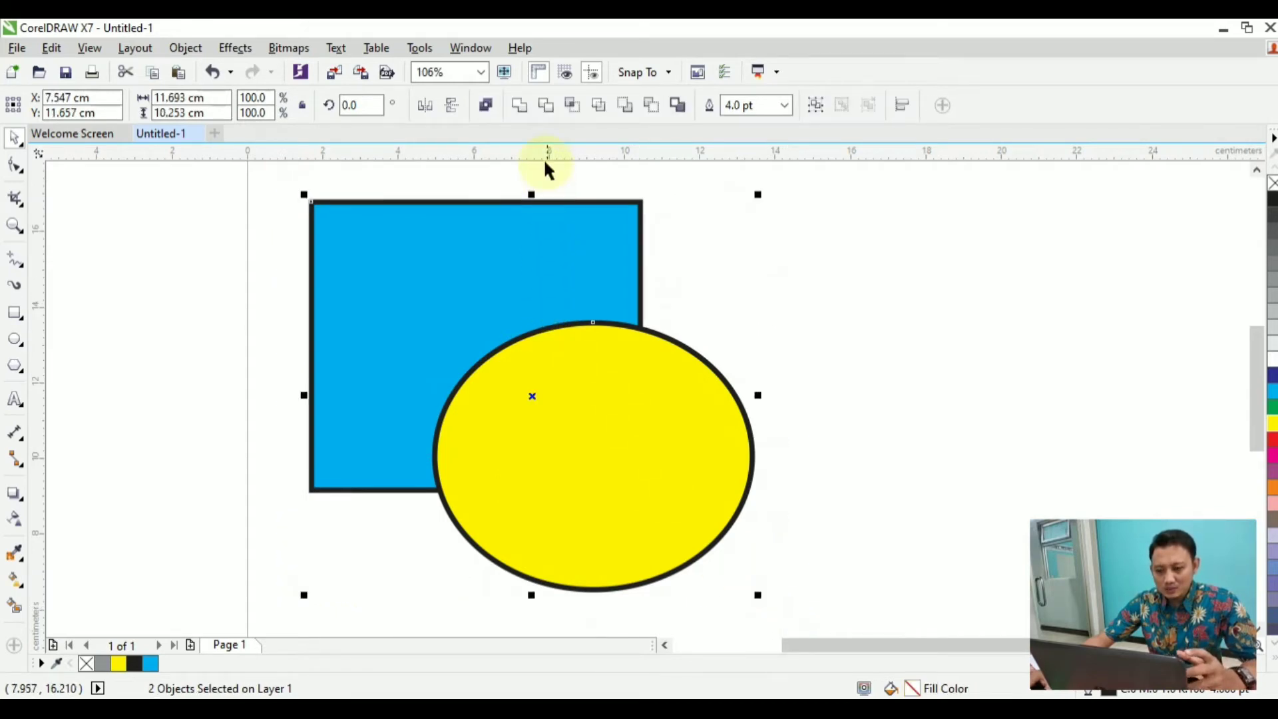
click(518, 107)
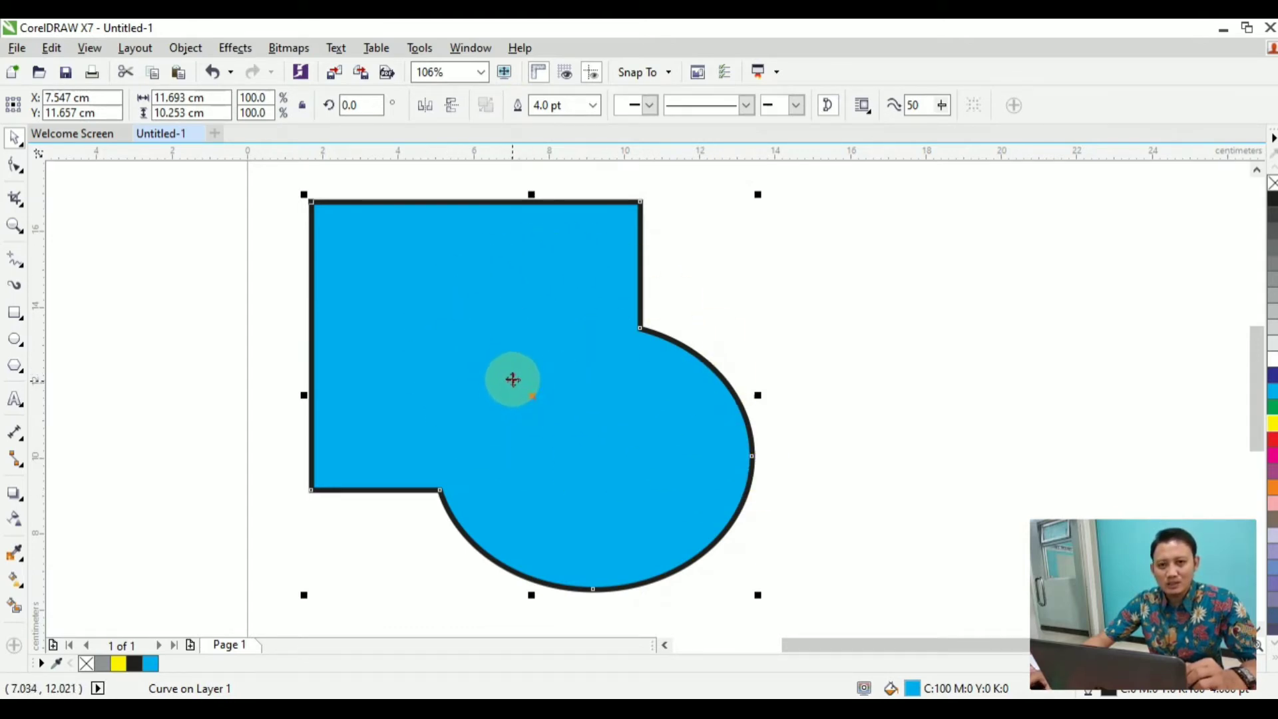
Move the welded shape off the page's left side and draw six overlapping ellipses in a cloud arrangement on the page.
scroll(550, 368, down, 3)
drag(542, 368, 310, 352)
click(14, 341)
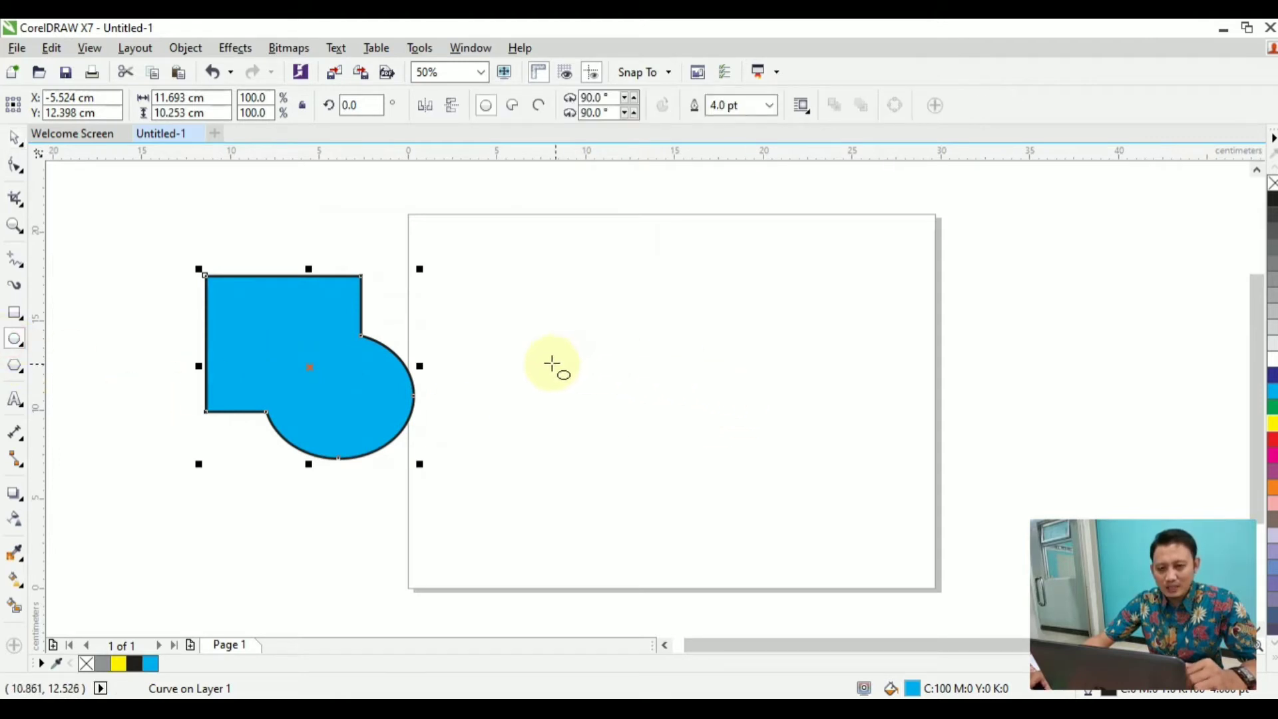
drag(516, 342, 641, 406)
drag(557, 297, 640, 374)
drag(613, 285, 680, 344)
drag(649, 301, 744, 351)
mouse_move(584, 329)
mouse_down()
mouse_move(656, 399)
mouse_move(734, 433)
mouse_up()
drag(688, 320, 784, 409)
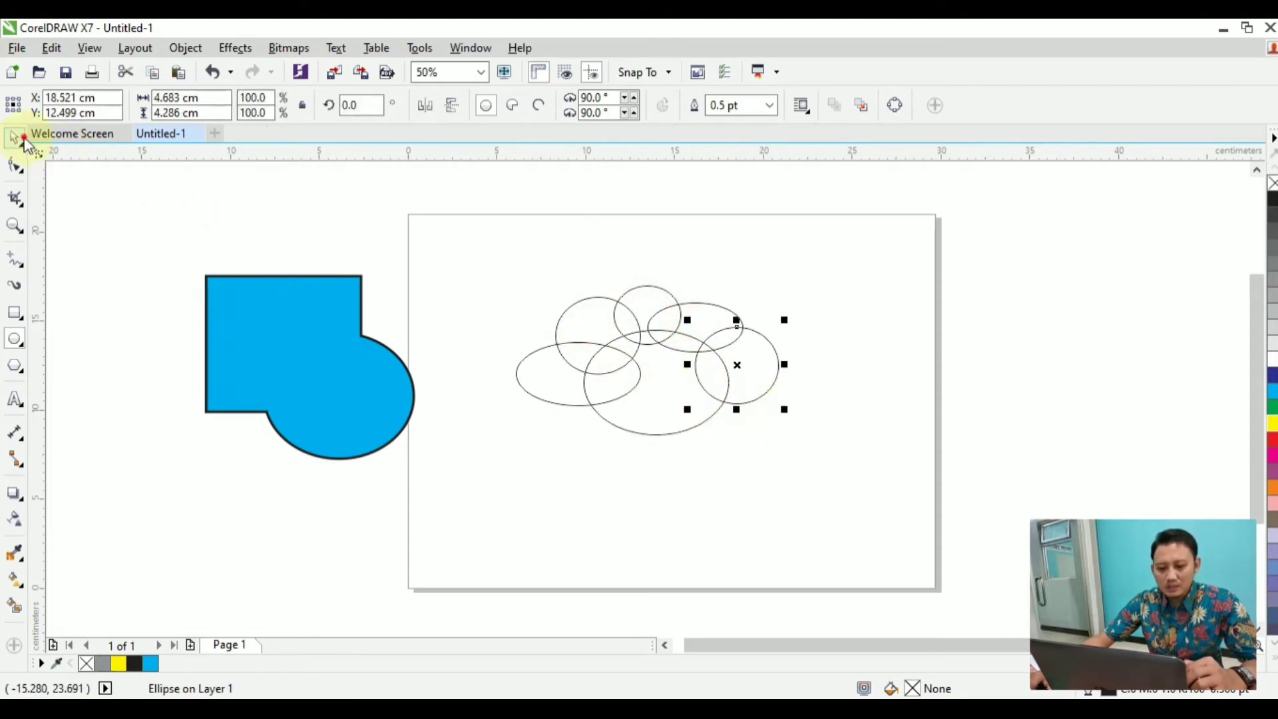
Weld the six overlapping ellipses into a single cloud outline.
drag(465, 242, 832, 479)
click(516, 106)
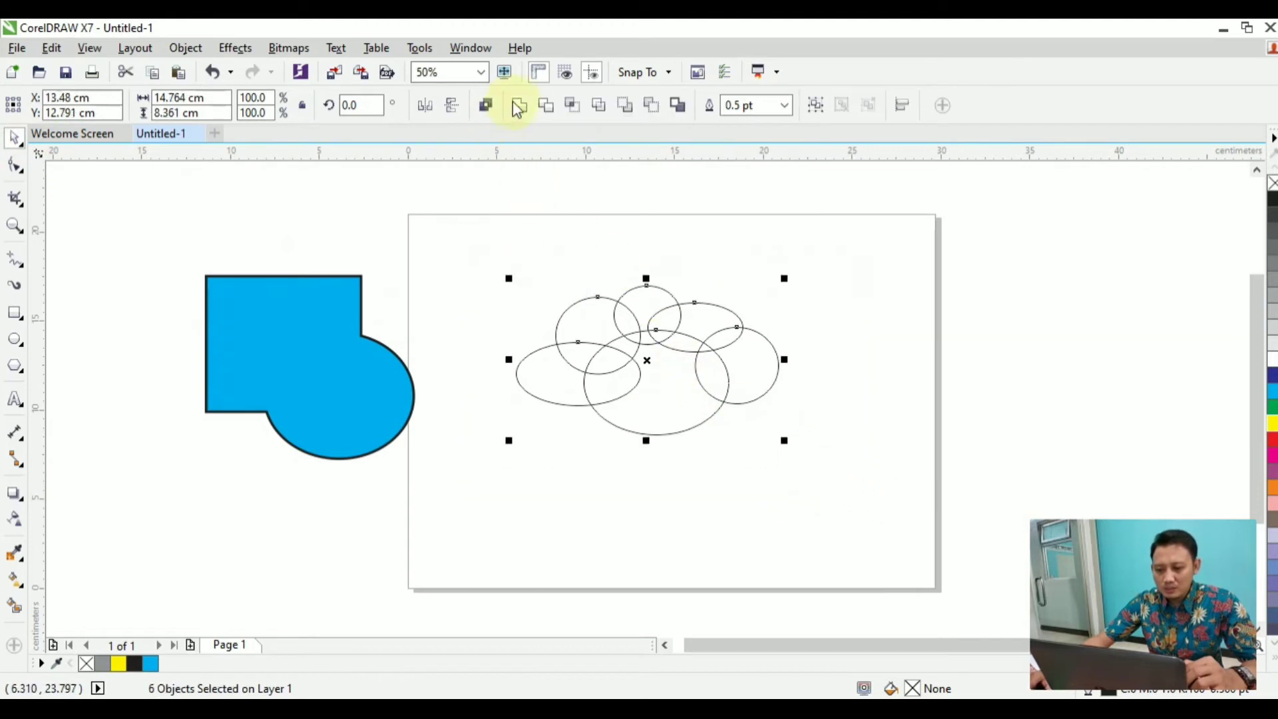
scroll(683, 355, up, 2)
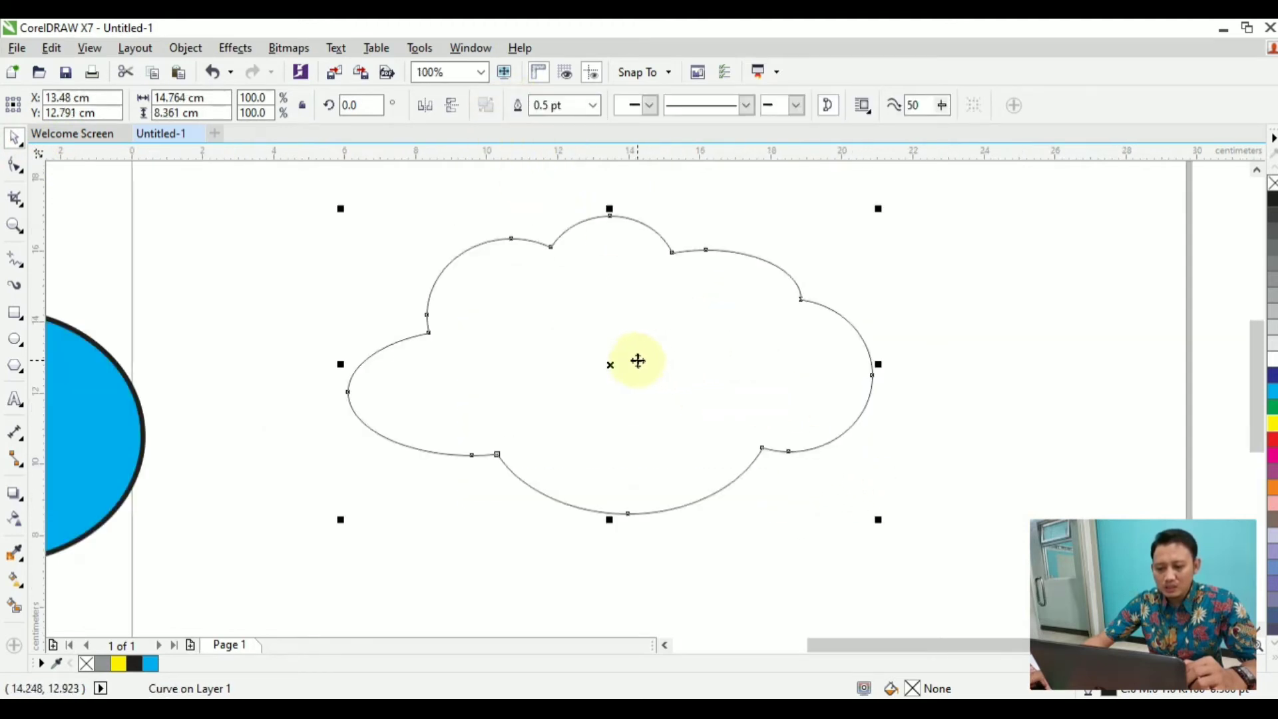
Move the cloud aside, bring the cyan welded shape back onto the page, and delete the cloud.
scroll(648, 366, down, 2)
drag(528, 375, 642, 373)
drag(305, 360, 523, 358)
drag(731, 361, 749, 333)
key(Delete)
Undo the cloud work and the weld, back to the separate cyan rectangle and yellow ellipse.
scroll(567, 366, up, 2)
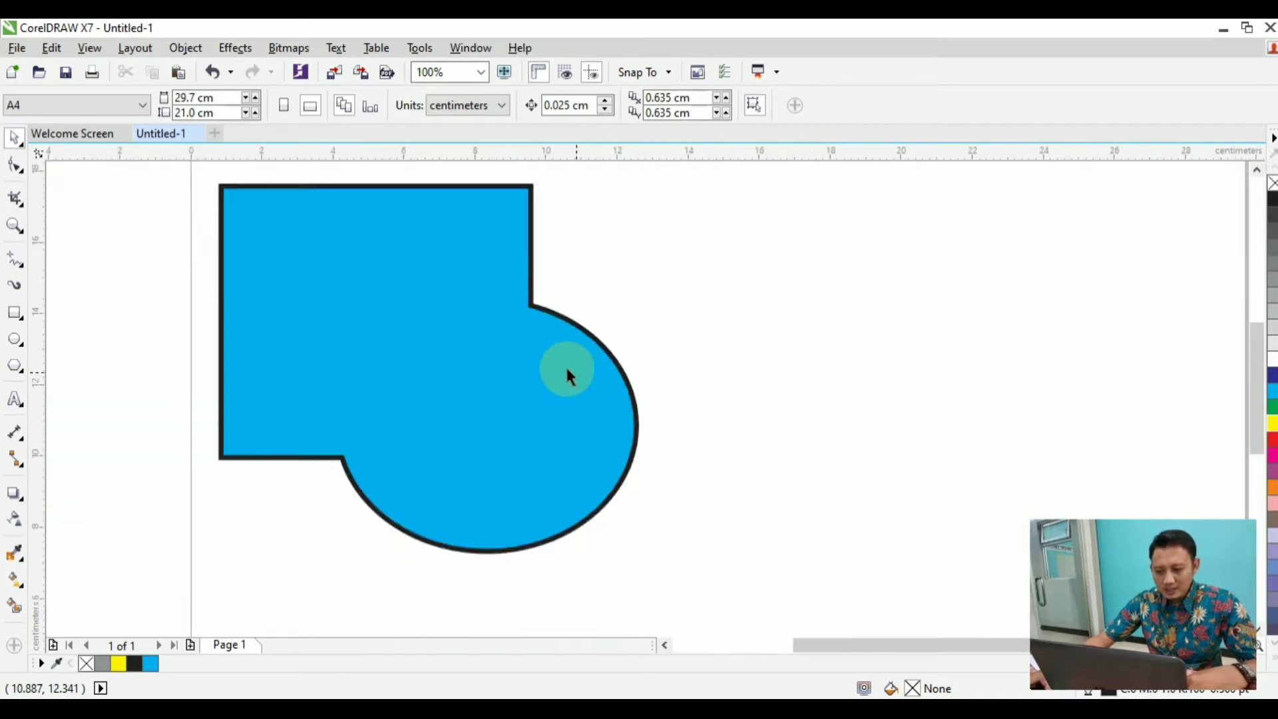
scroll(553, 357, down, 2)
scroll(553, 357, up, 2)
key(ctrl+z)
key(ctrl+z)
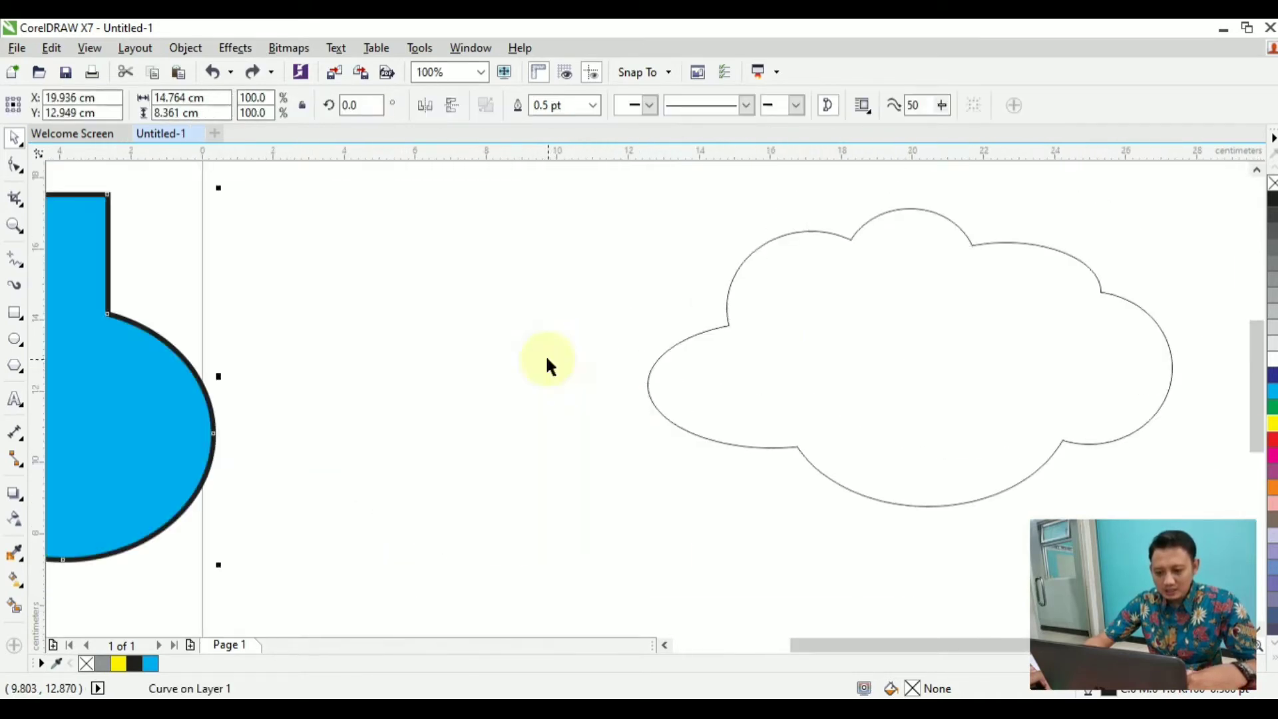
key(ctrl+z)
key(ctrl+z)
key(ctrl+z)
key(ctrl+z)
Move the yellow ellipse over the middle of the rectangle's right edge and weld the two shapes.
click(542, 365)
drag(632, 414, 584, 330)
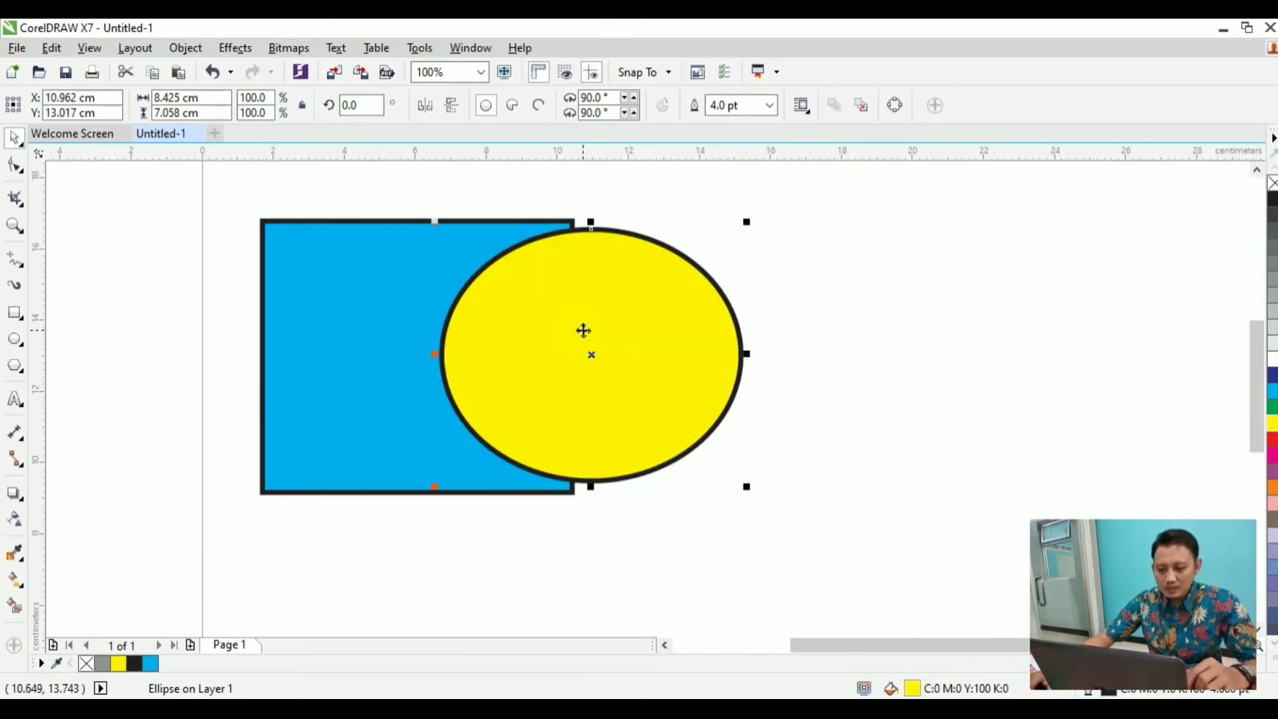
drag(208, 191, 968, 576)
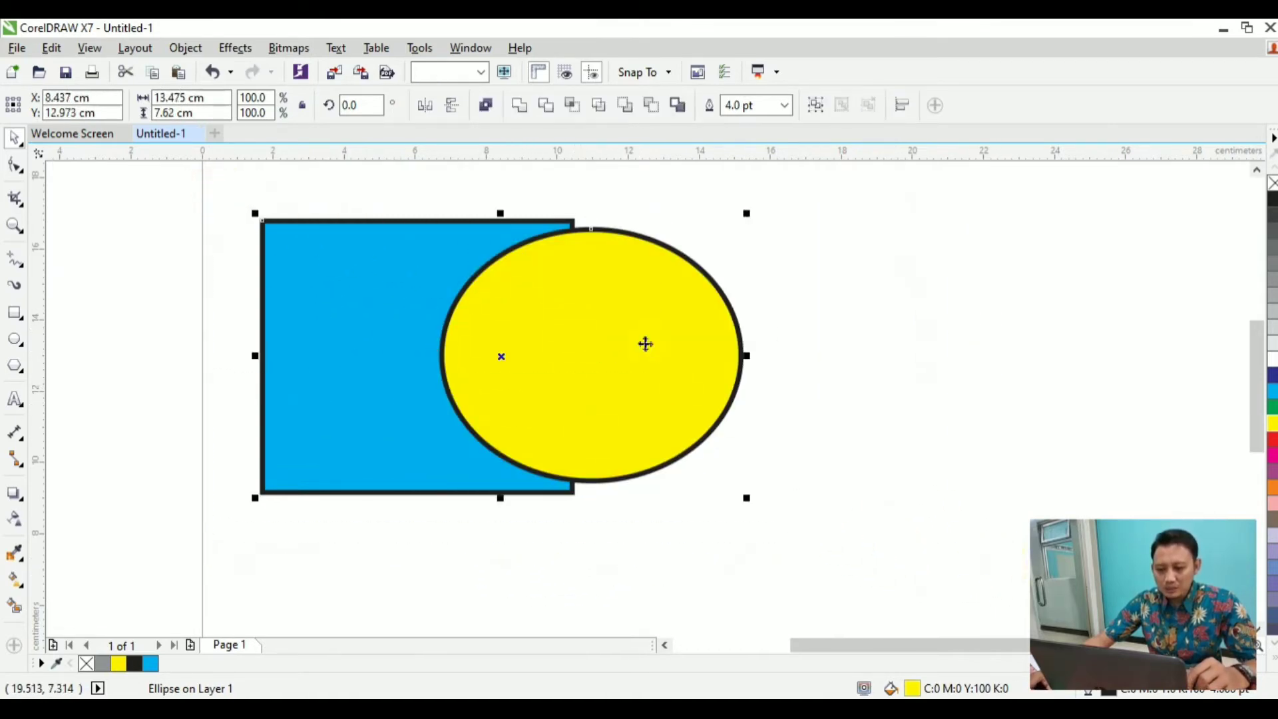
click(520, 107)
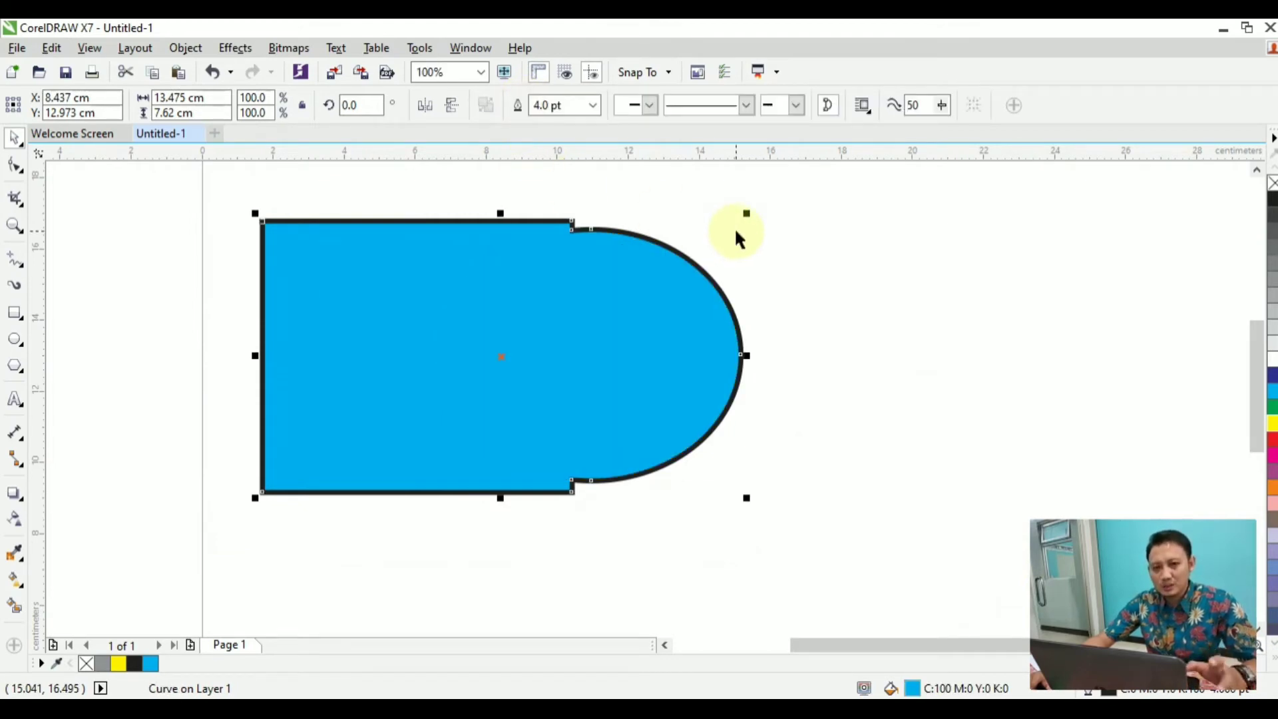
Undo the last weld and reposition the yellow ellipse over the rectangle's right edge.
key(ctrl+z)
click(776, 268)
drag(593, 333, 549, 361)
click(566, 243)
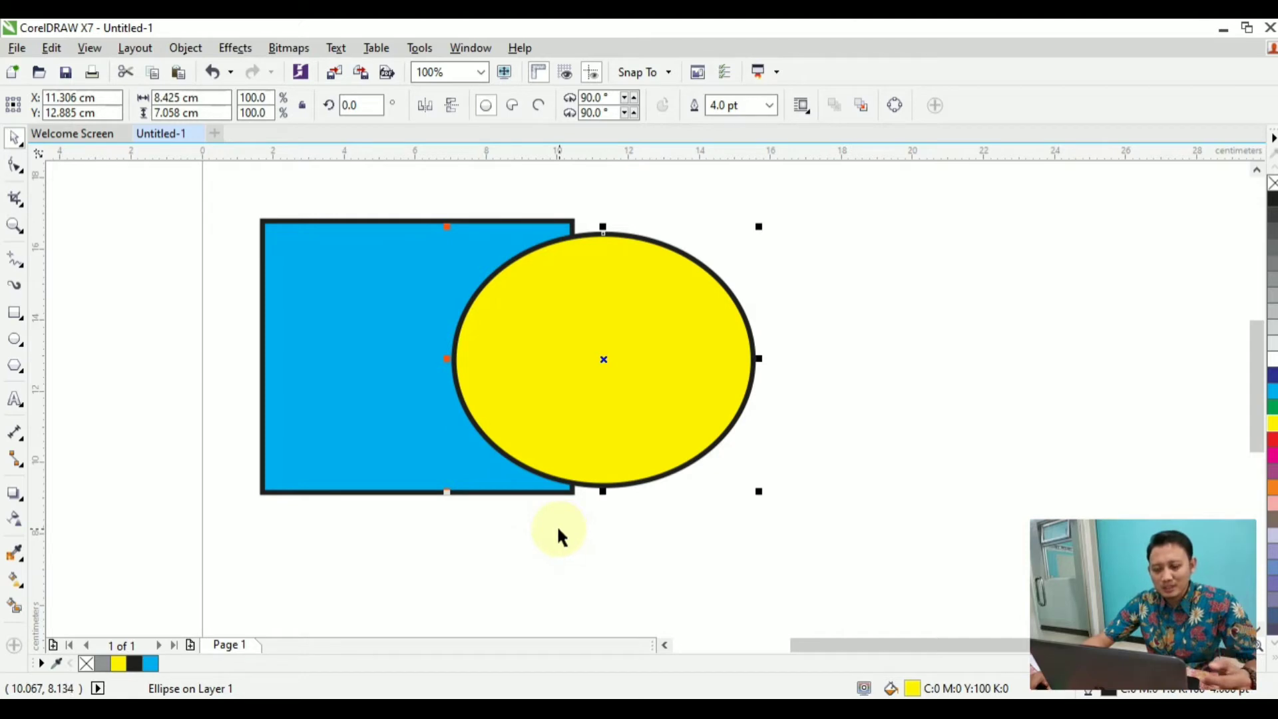
click(651, 558)
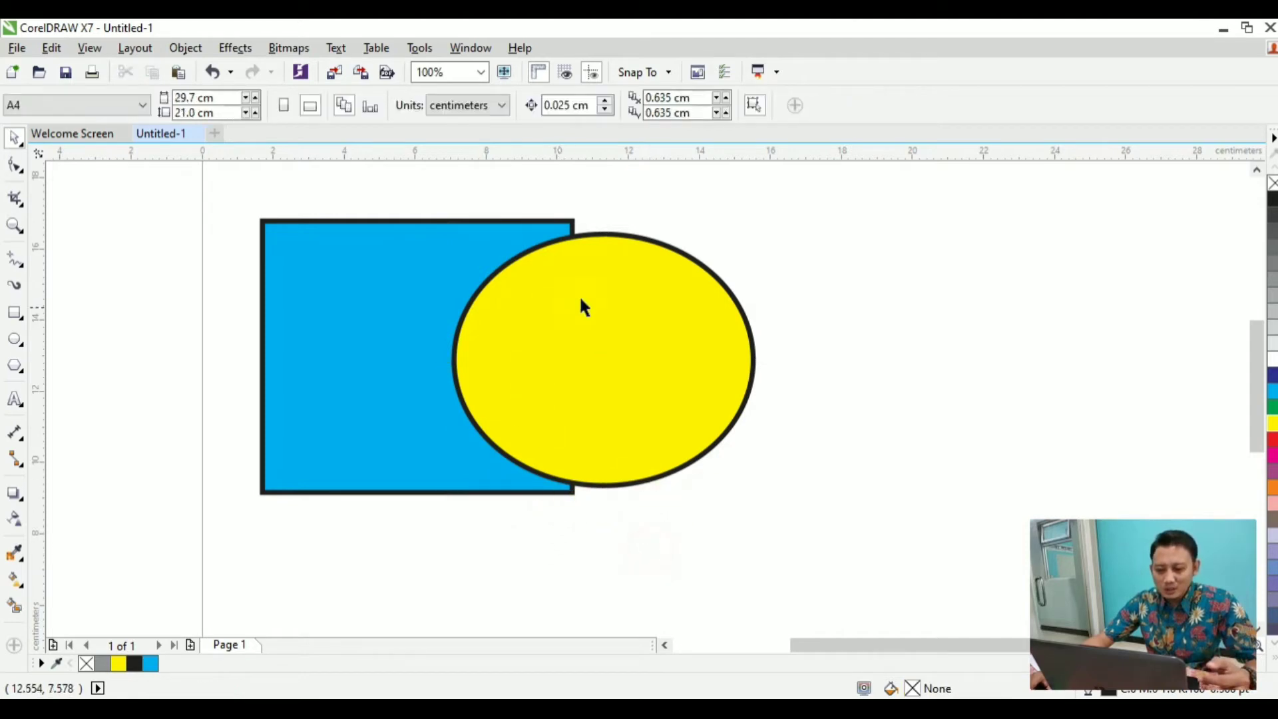
click(566, 455)
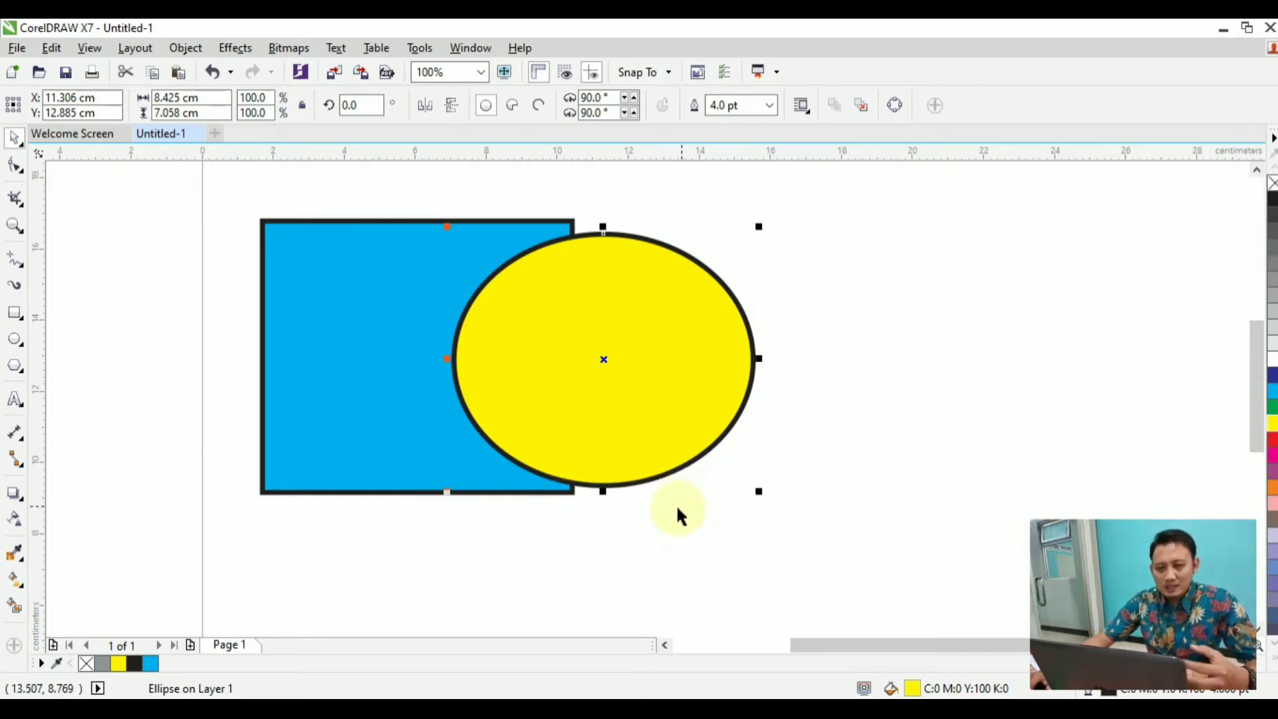
click(657, 519)
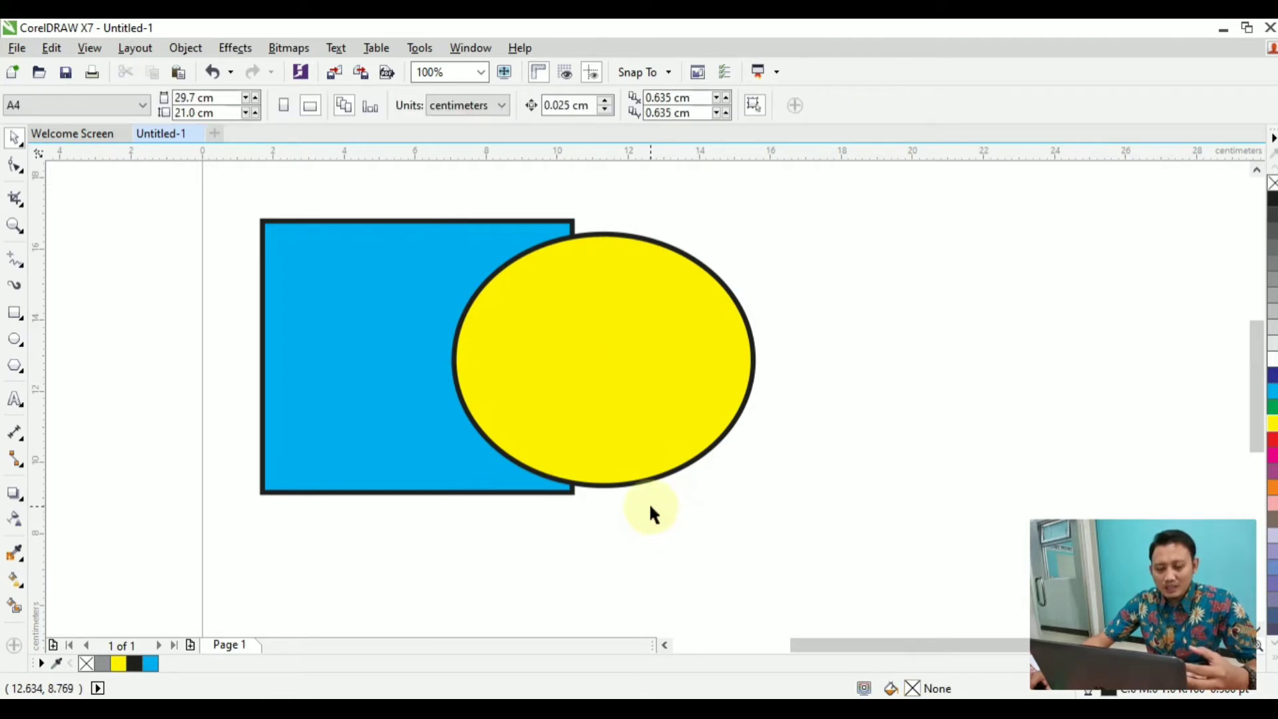
click(613, 386)
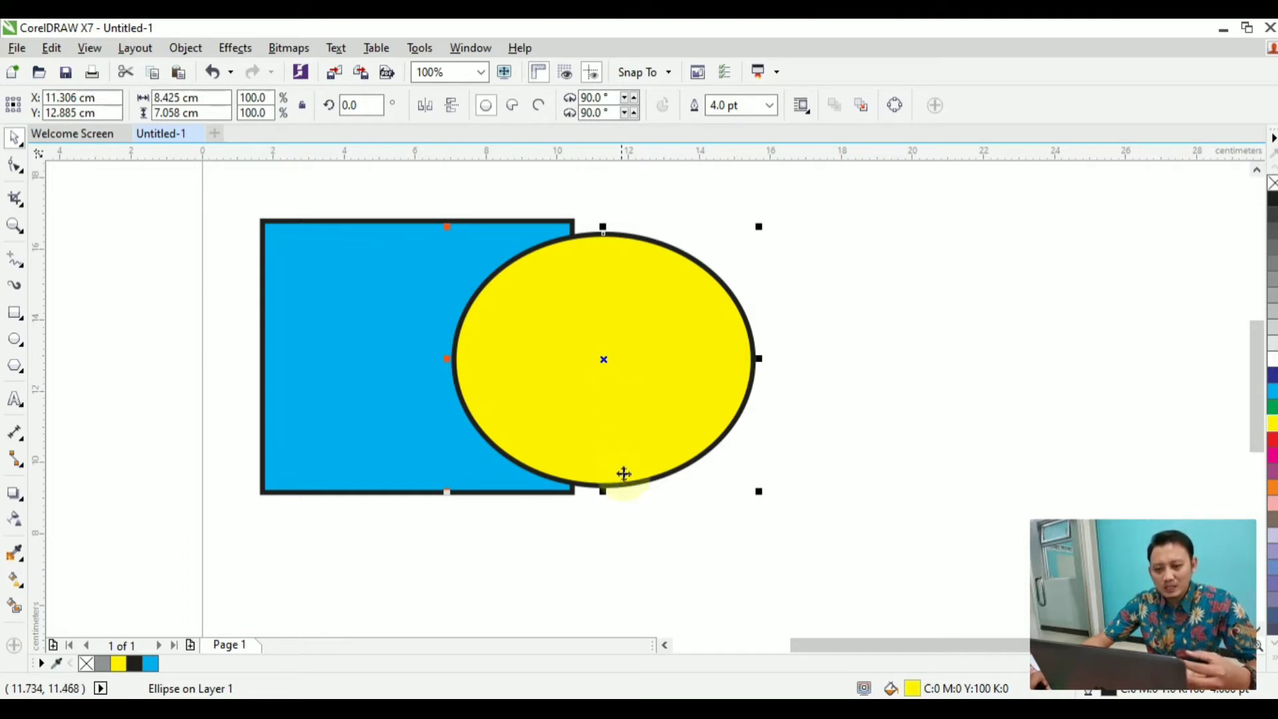
click(660, 518)
click(598, 362)
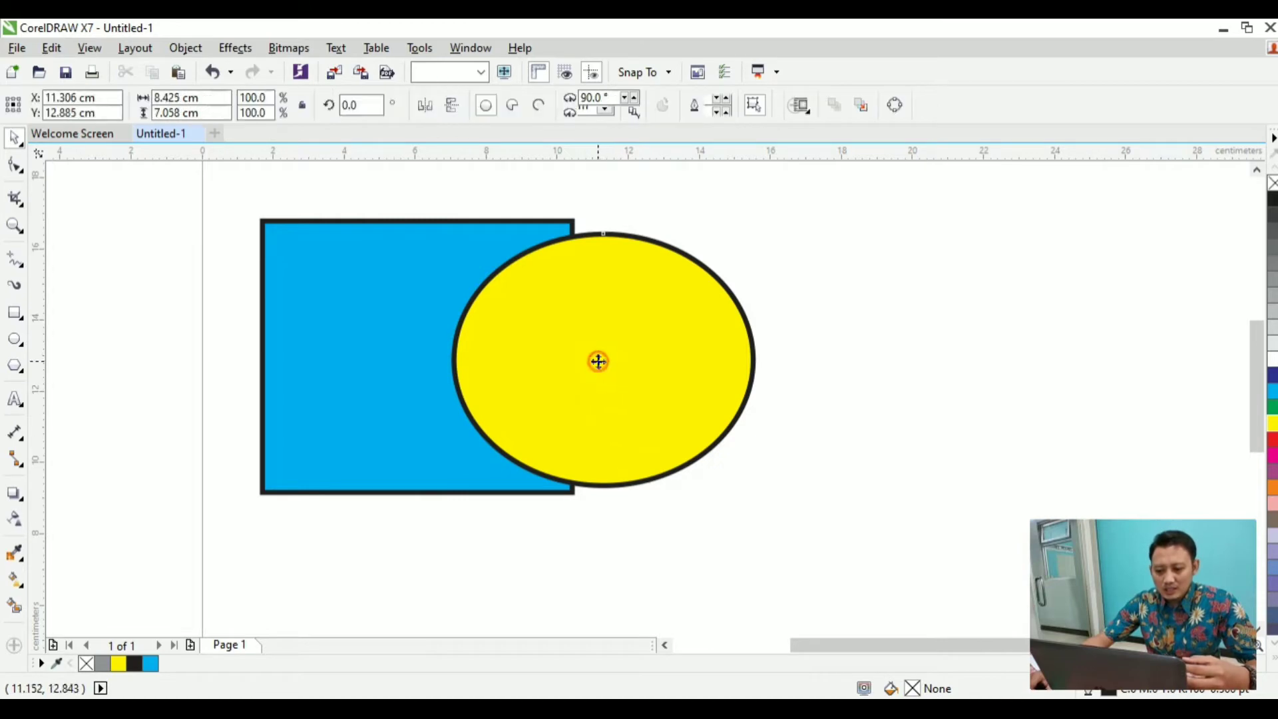
click(699, 515)
Trim the cyan rectangle with the yellow ellipse, selecting the ellipse first, and move the ellipse off to the right.
click(629, 379)
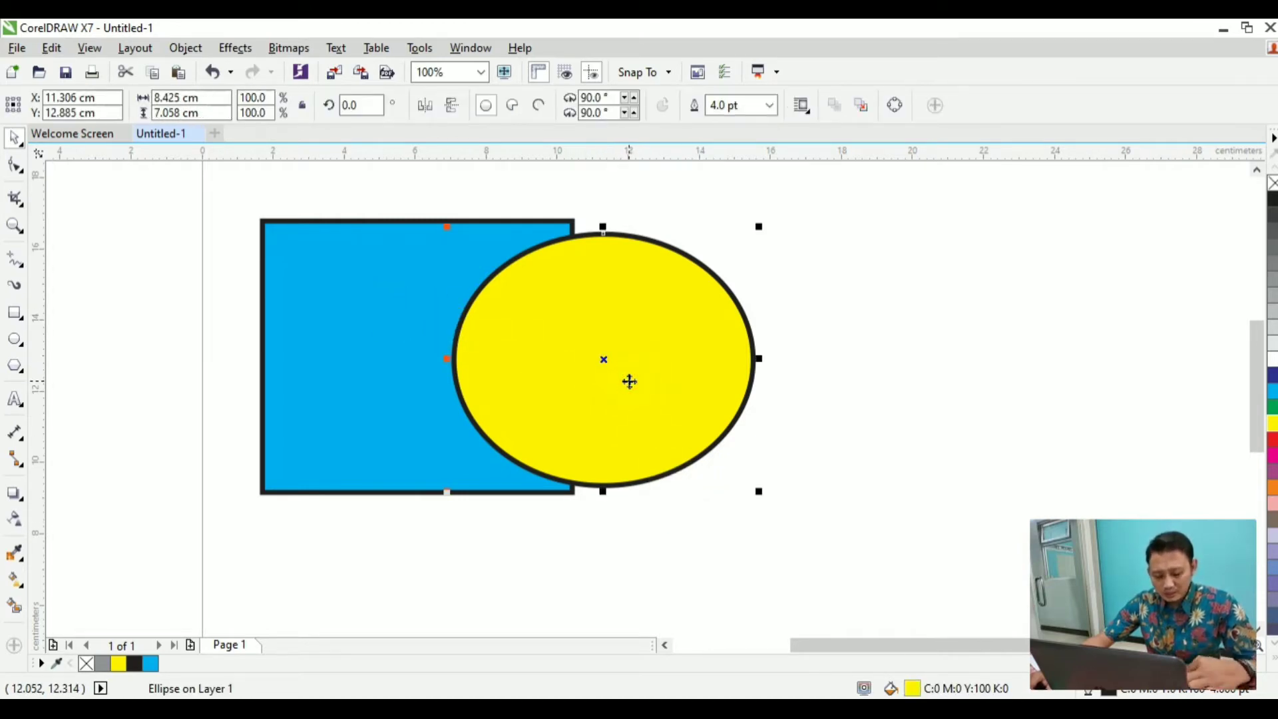
shift+click(386, 342)
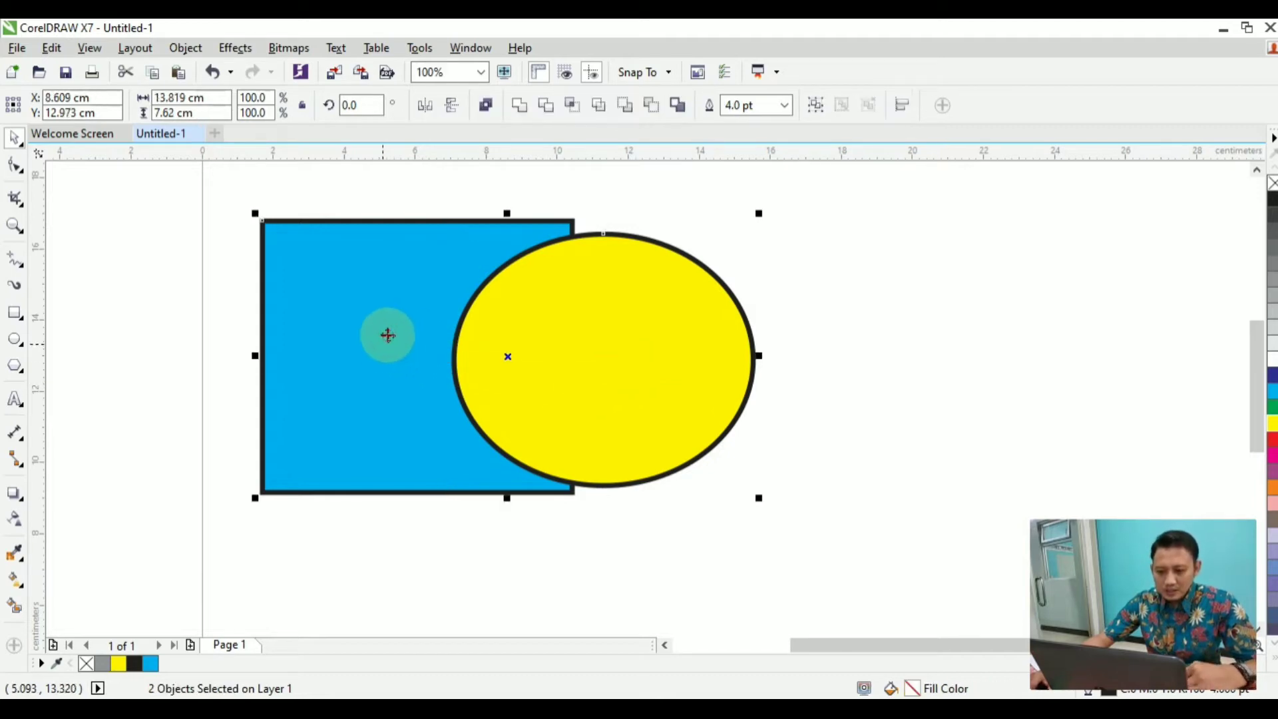
click(544, 108)
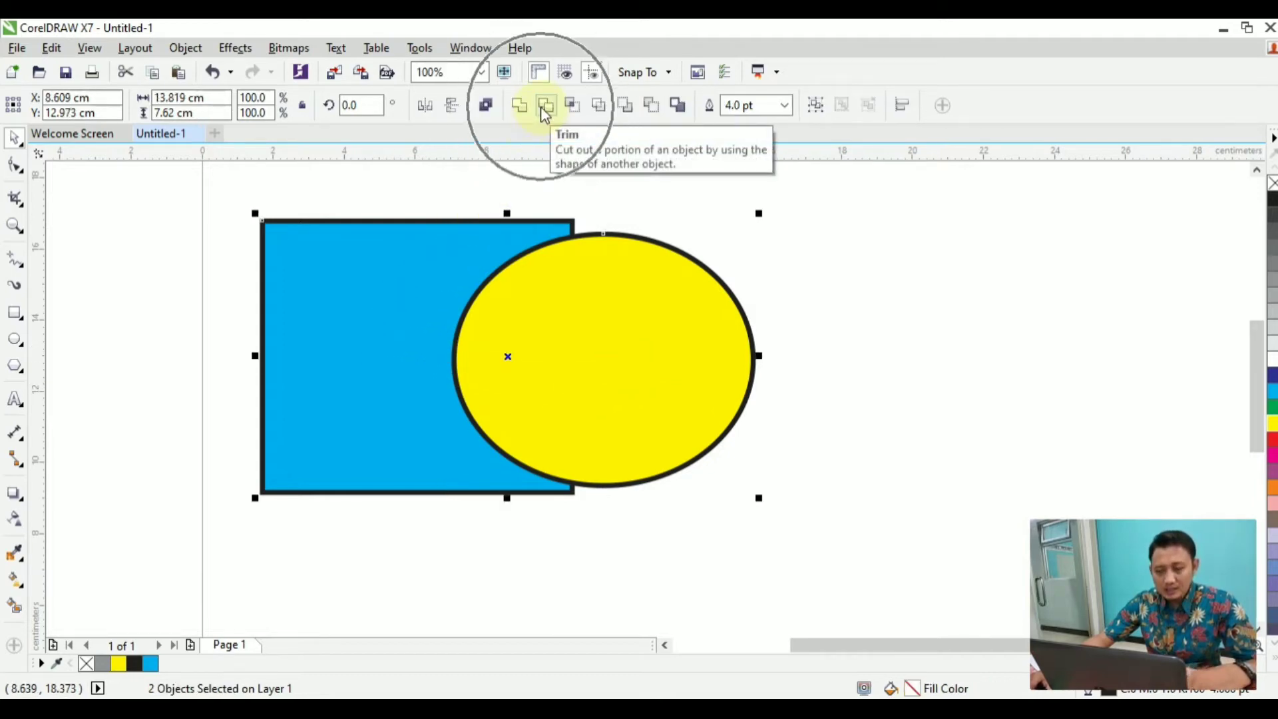
click(640, 210)
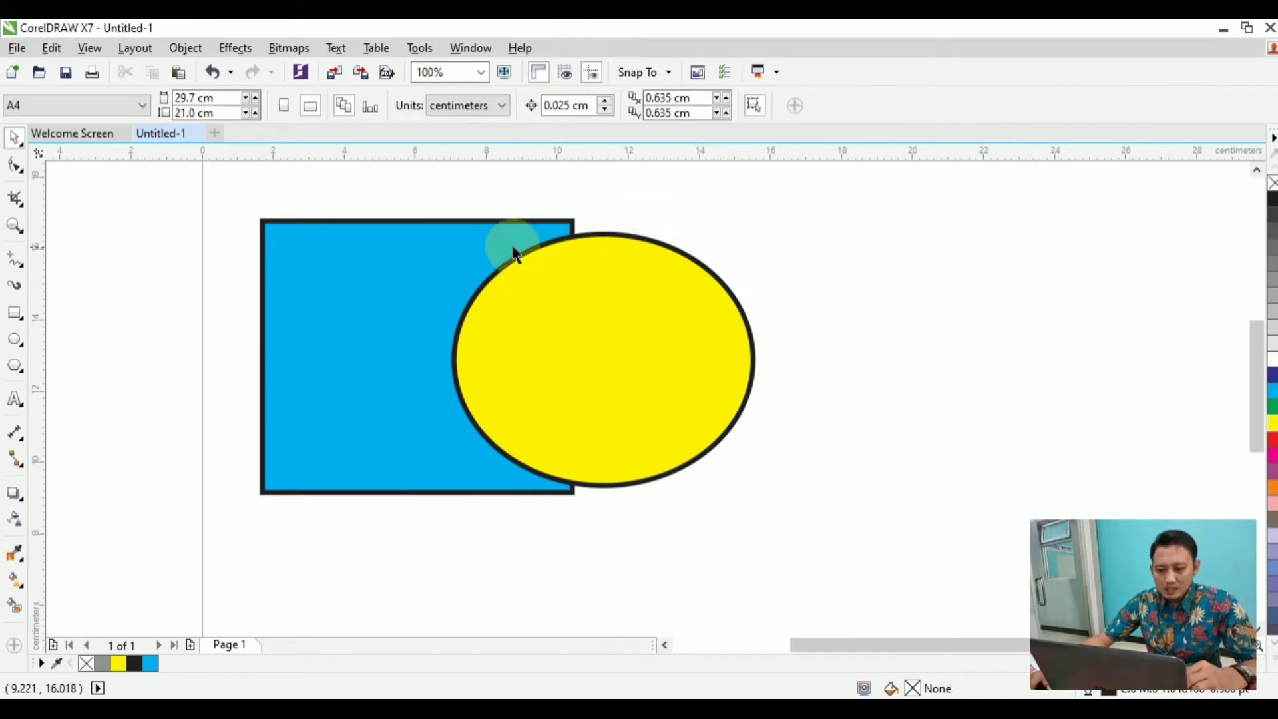
drag(533, 326, 708, 343)
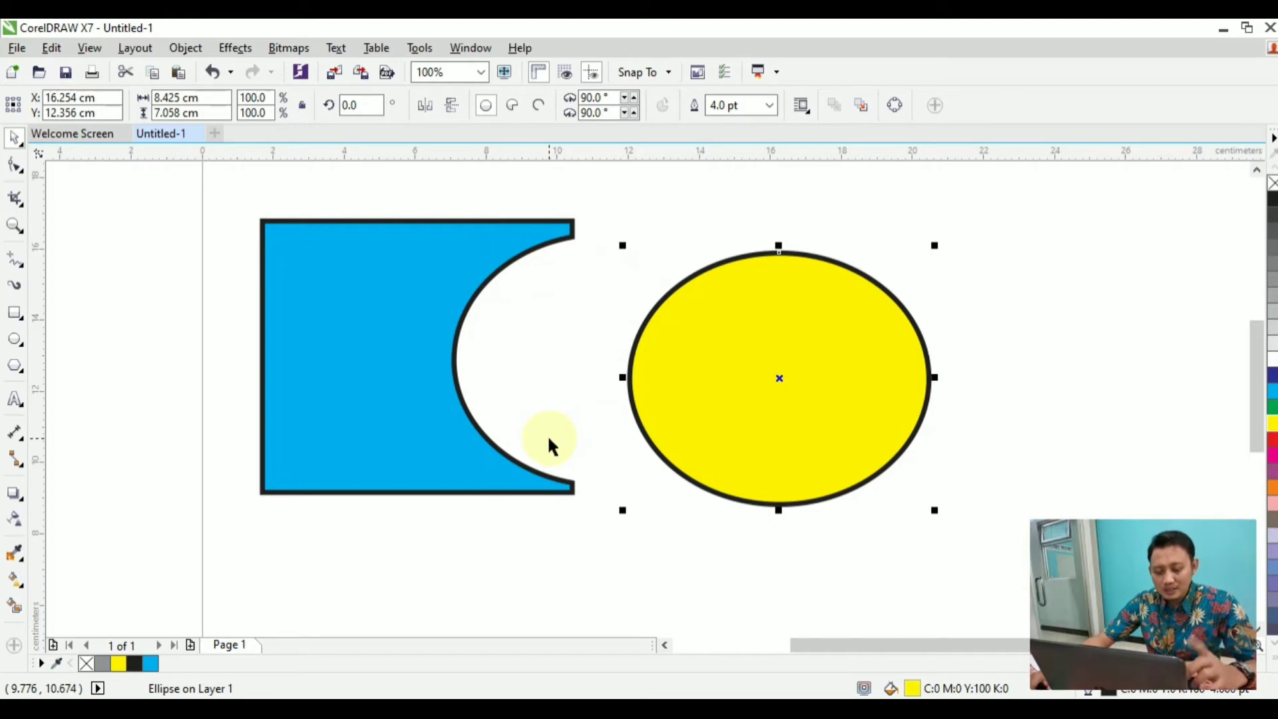
Undo the ellipse move and the trim of the rectangle, and clear the selection.
key(ctrl+z)
key(ctrl+z)
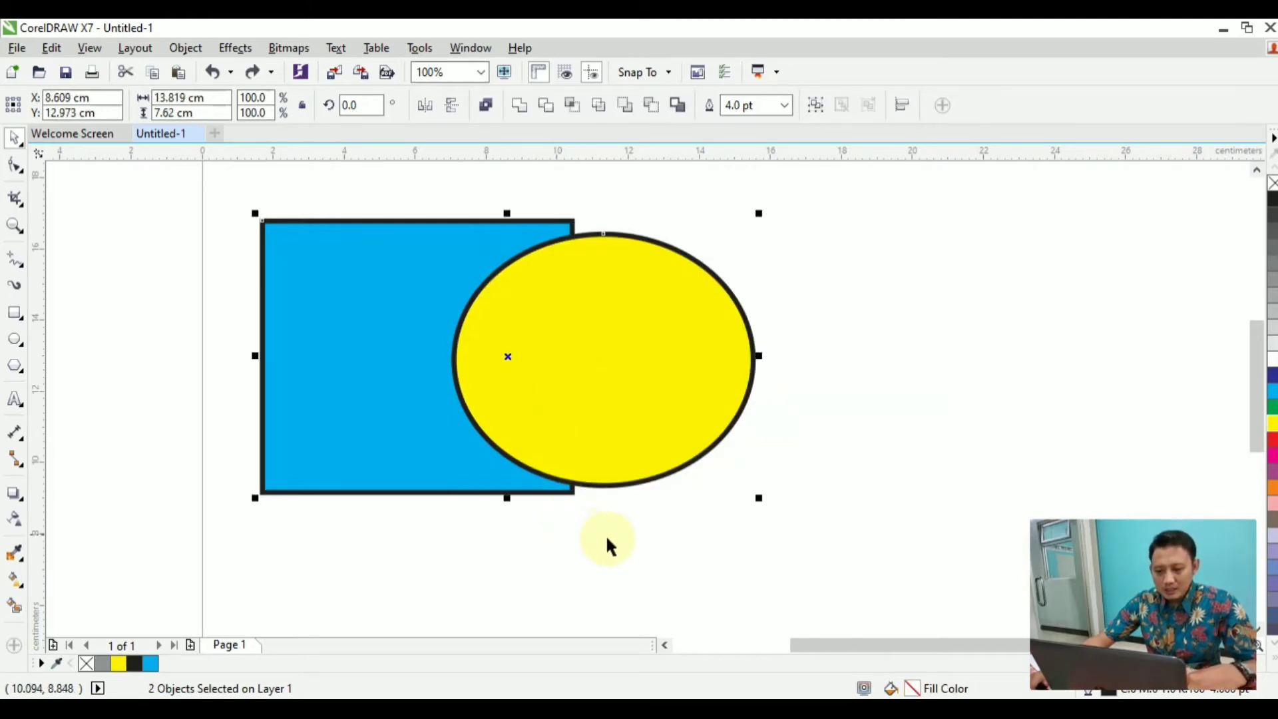
click(609, 543)
click(460, 324)
click(556, 536)
Trim the yellow ellipse with the cyan rectangle, selecting the rectangle first, and move the cut ellipse off to the right.
click(372, 349)
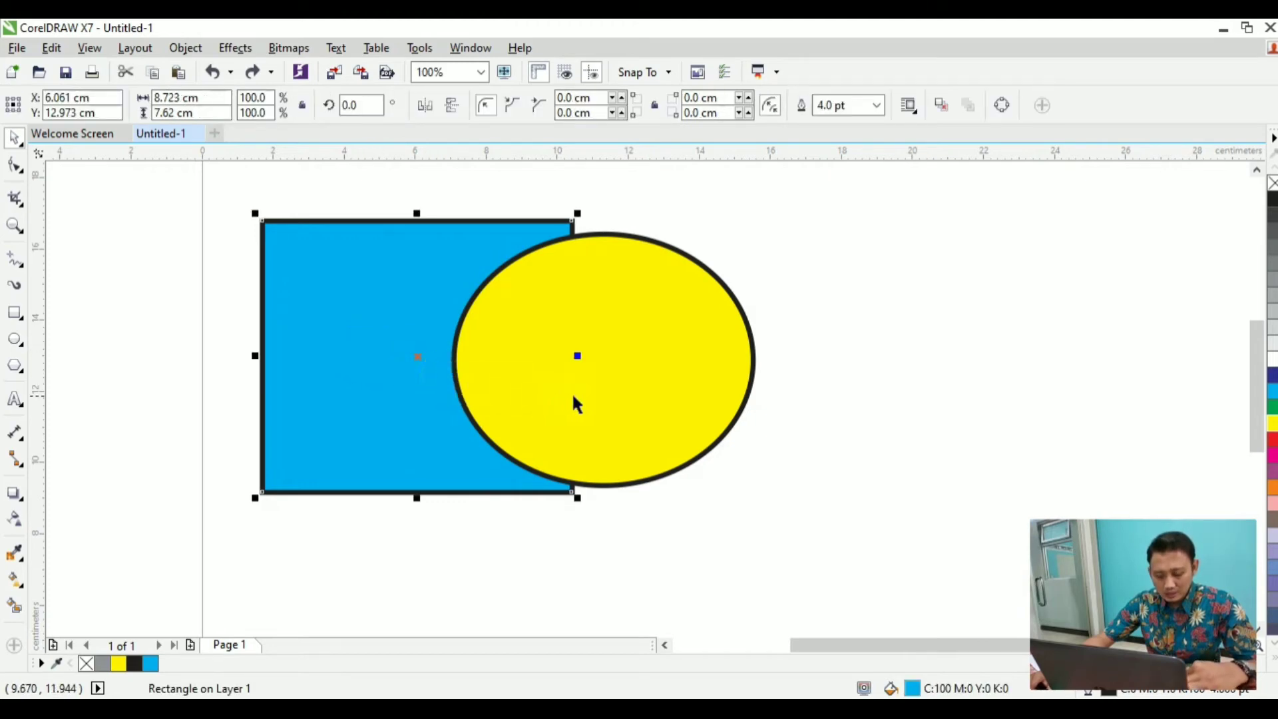
shift+click(599, 225)
click(550, 106)
click(624, 337)
drag(669, 346, 794, 350)
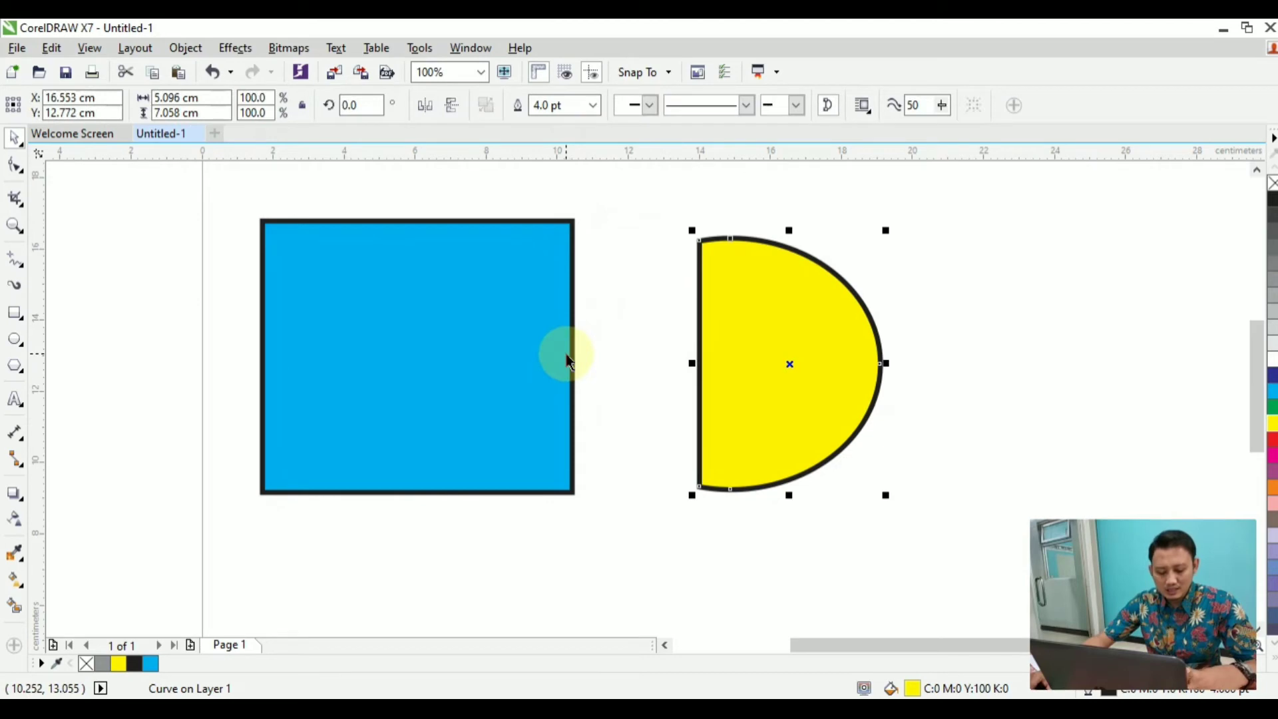
Undo the cut ellipse's move and the trim of the ellipse, and clear the selection.
key(ctrl+z)
key(ctrl+z)
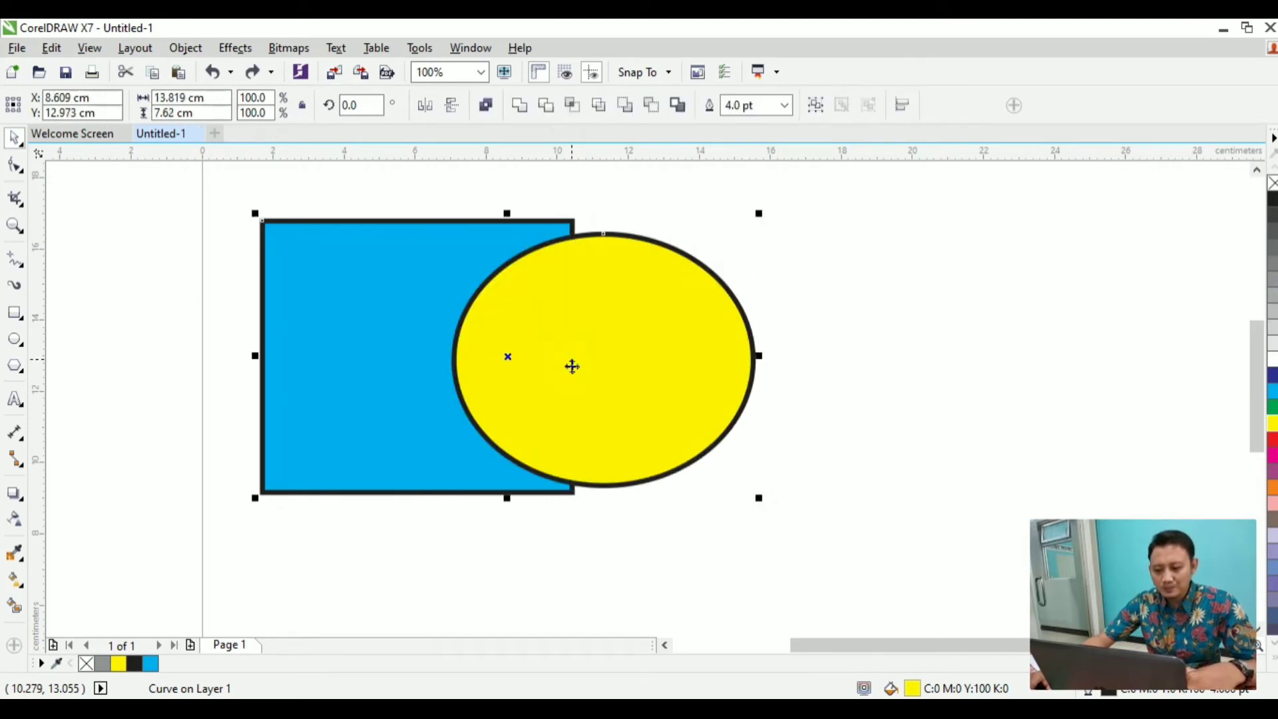
click(569, 545)
Shift the yellow ellipse slightly over the rectangle's right edge, trim the rectangle with it, and pull the ellipse away.
drag(690, 370, 450, 365)
shift+click(380, 336)
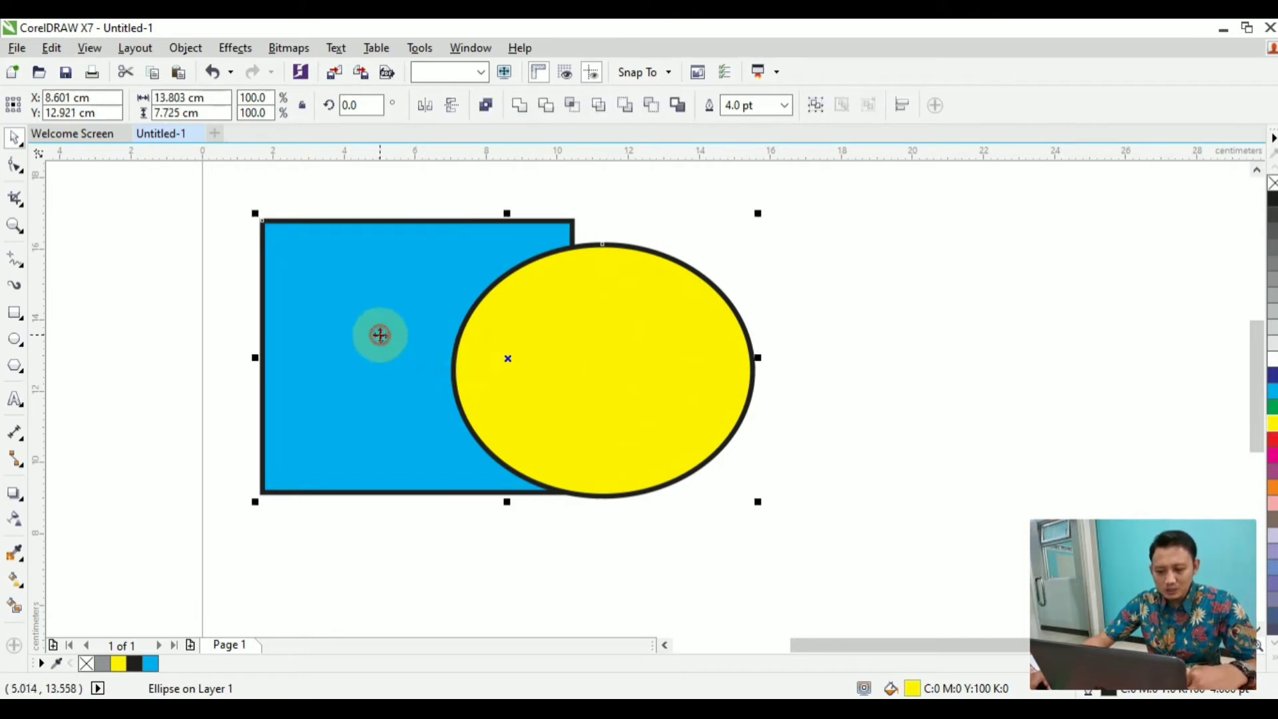
click(548, 106)
click(620, 309)
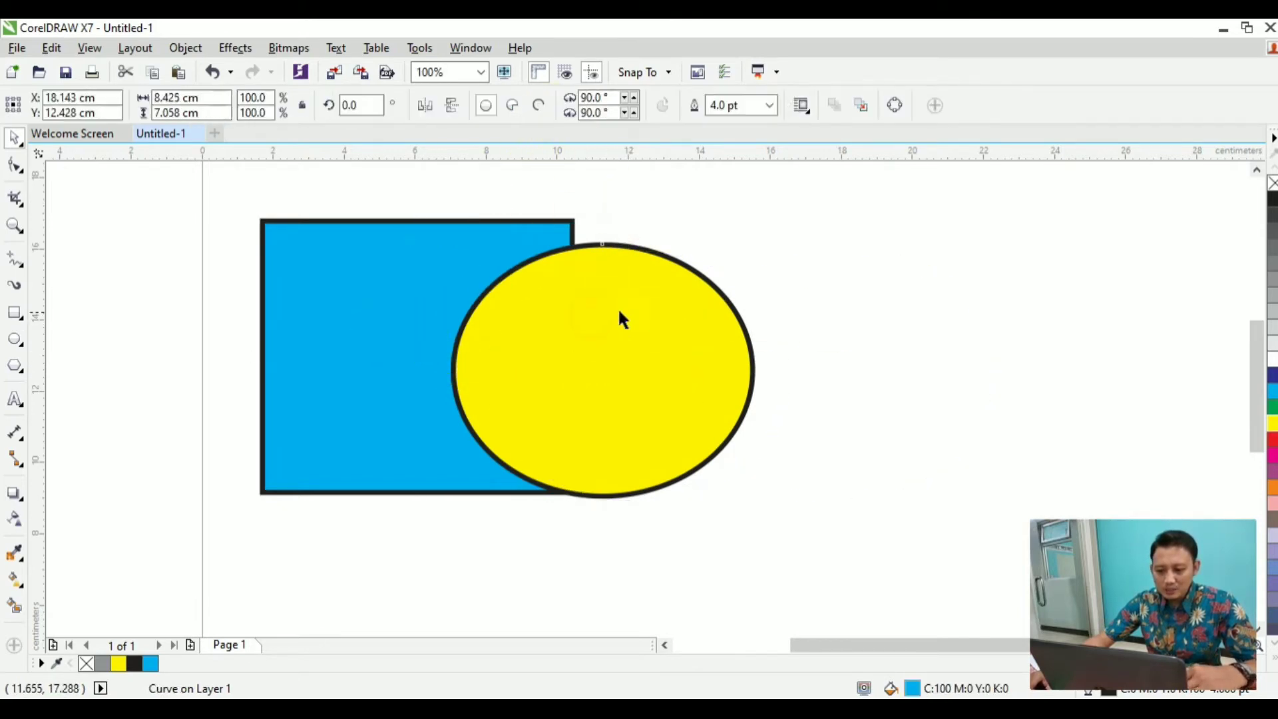
drag(621, 309, 863, 314)
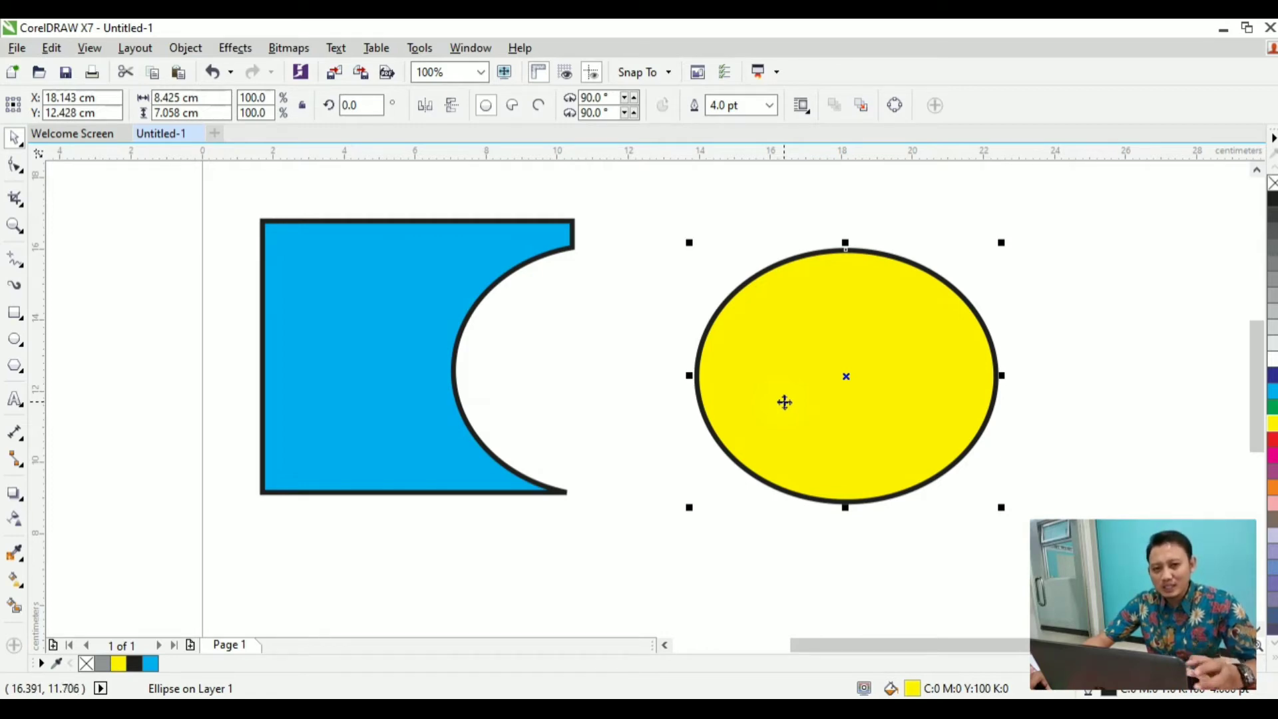
Undo the latest rectangle trim and move the yellow ellipse completely clear of the rectangle's right side.
key(ctrl+z)
key(ctrl+z)
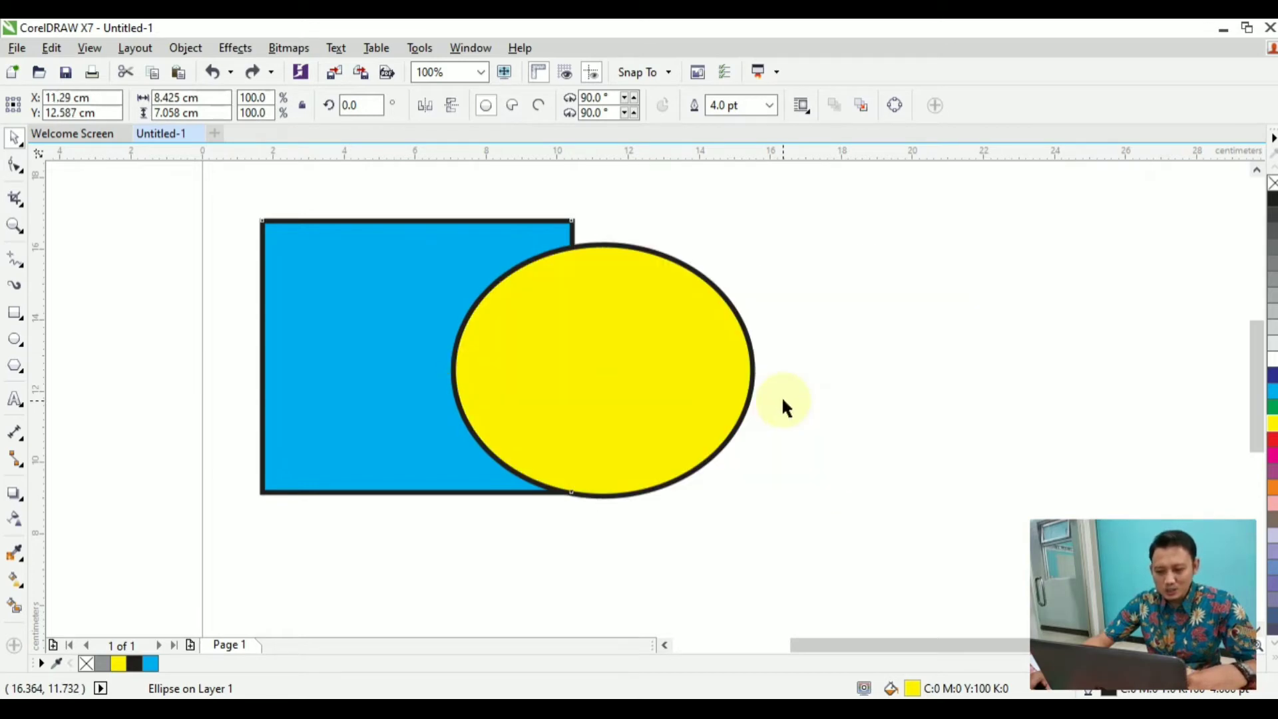
key(ctrl+a)
drag(612, 370, 846, 375)
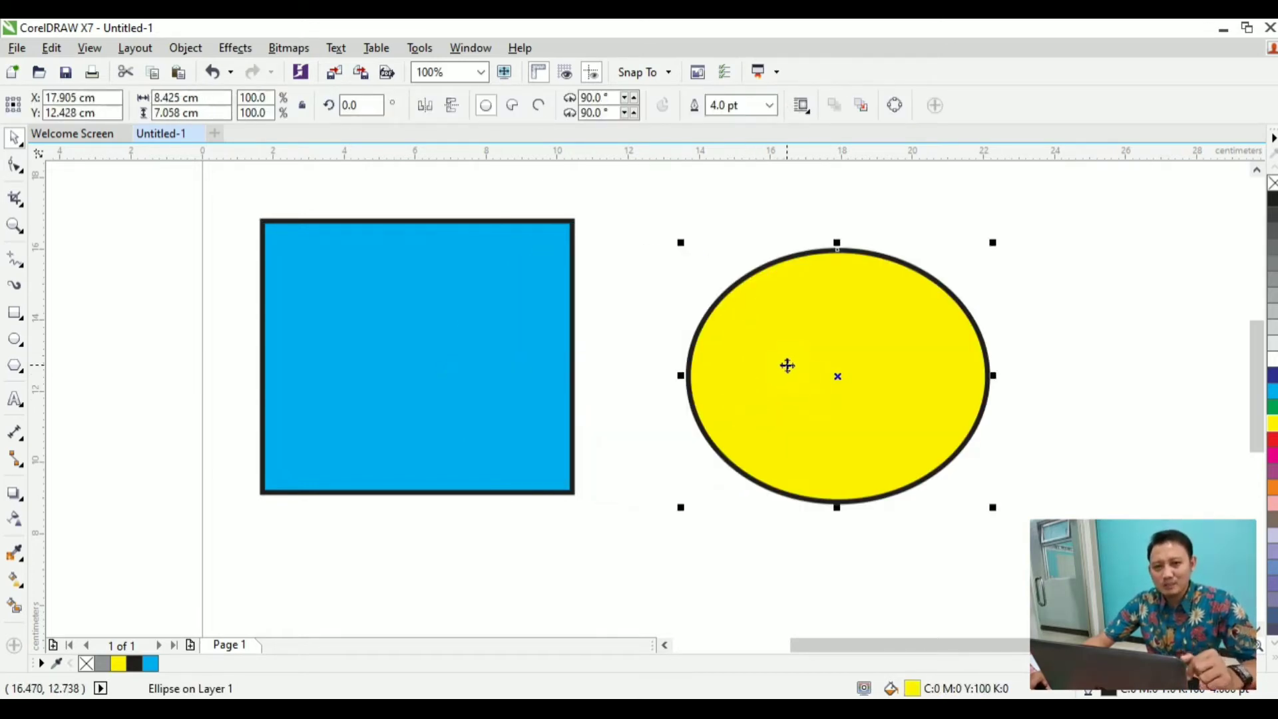
Move the yellow ellipse back over the rectangle's right edge, trim the rectangle with it, and shift the ellipse over the cut.
drag(803, 360, 559, 344)
shift+click(399, 346)
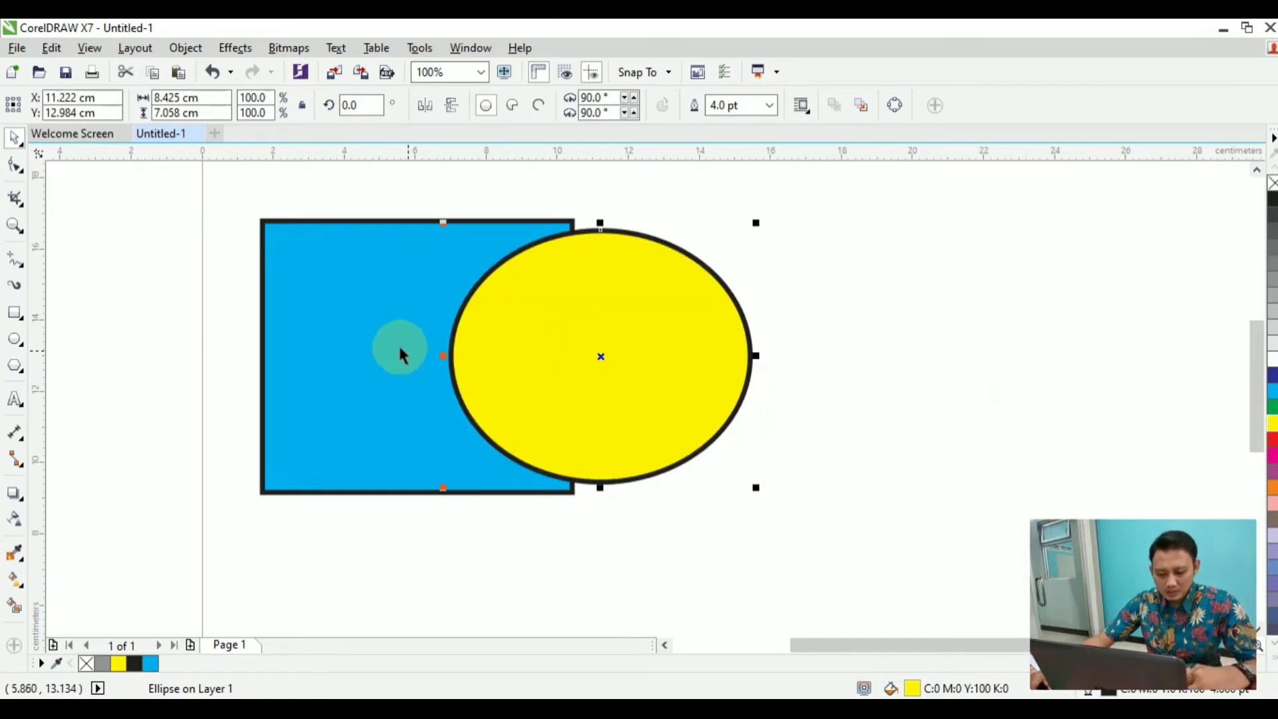
click(545, 105)
drag(619, 356, 556, 381)
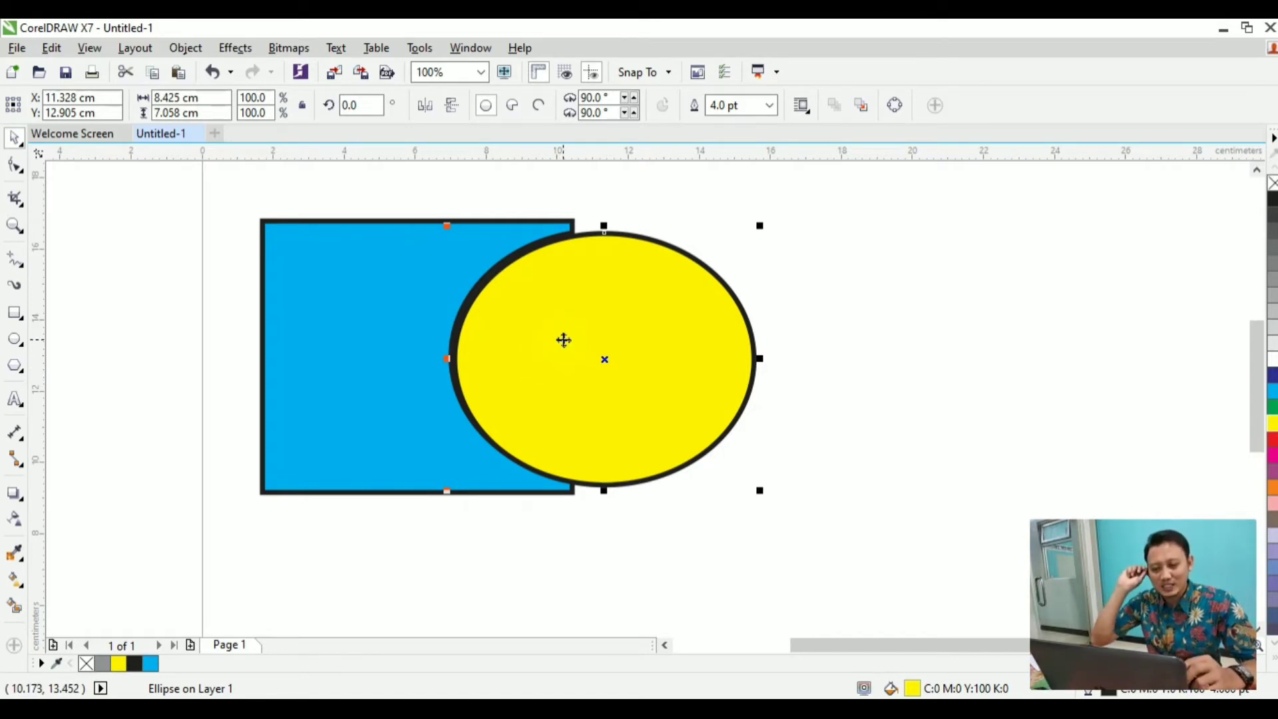
click(798, 326)
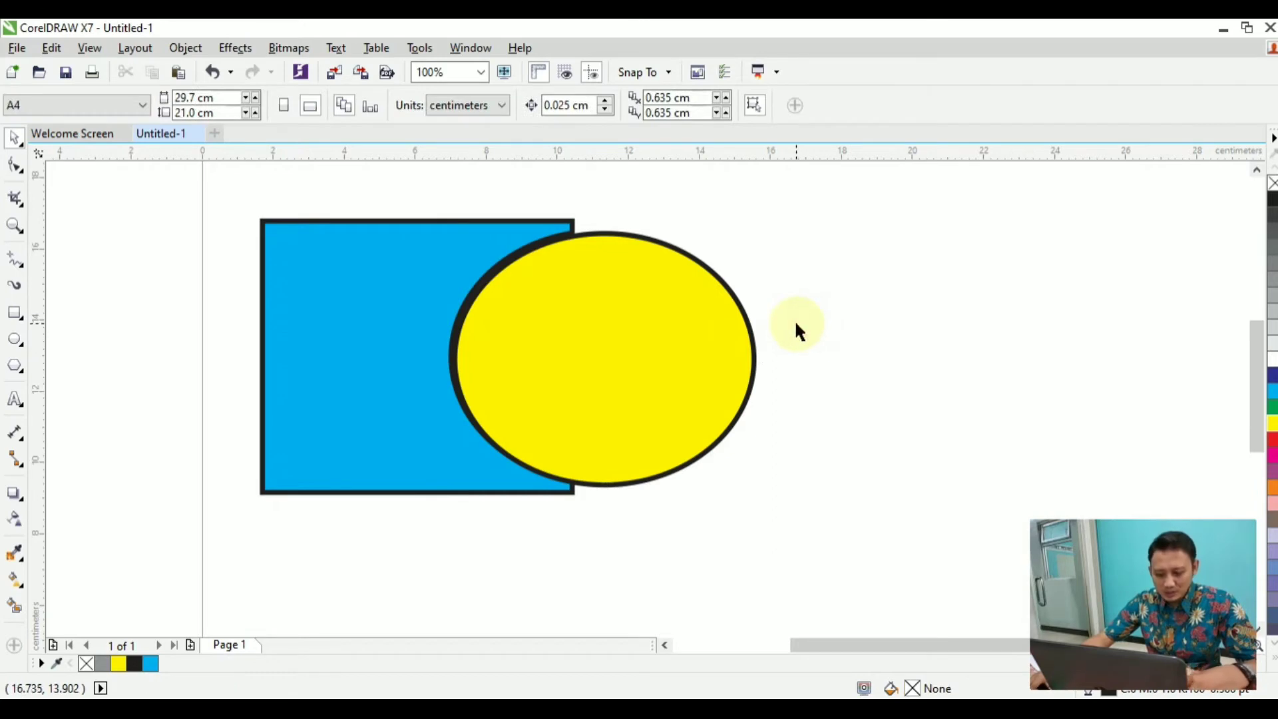
Undo the ellipse shifts and the rectangle trim to restore the full rectangle, and clear the selection.
key(ctrl+z)
key(ctrl+z)
key(ctrl+z)
key(ctrl+z)
click(836, 339)
Remove the yellow ellipse's fill and place the outlined ellipse over the rectangle's lower-right corner.
drag(594, 322, 750, 322)
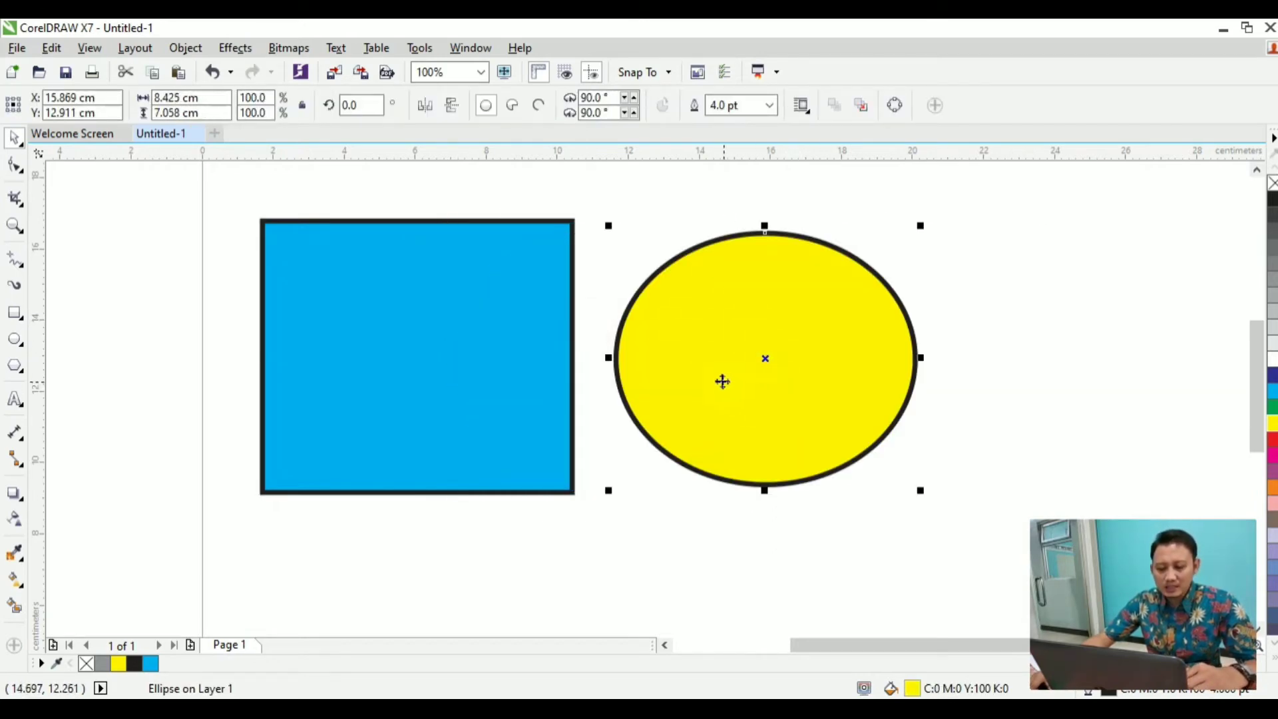
click(1271, 183)
drag(787, 346, 565, 369)
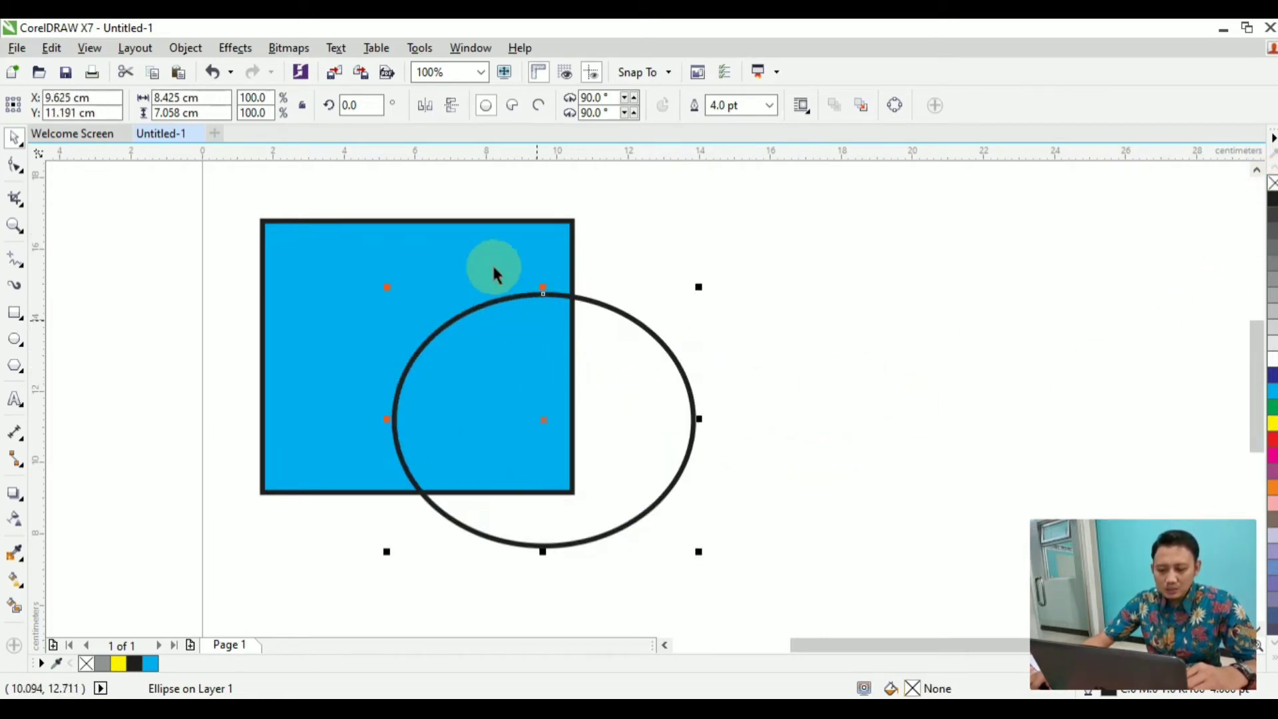
Select both the rectangle and the unfilled ellipse and create an Intersect shape from their overlap.
drag(251, 199, 719, 586)
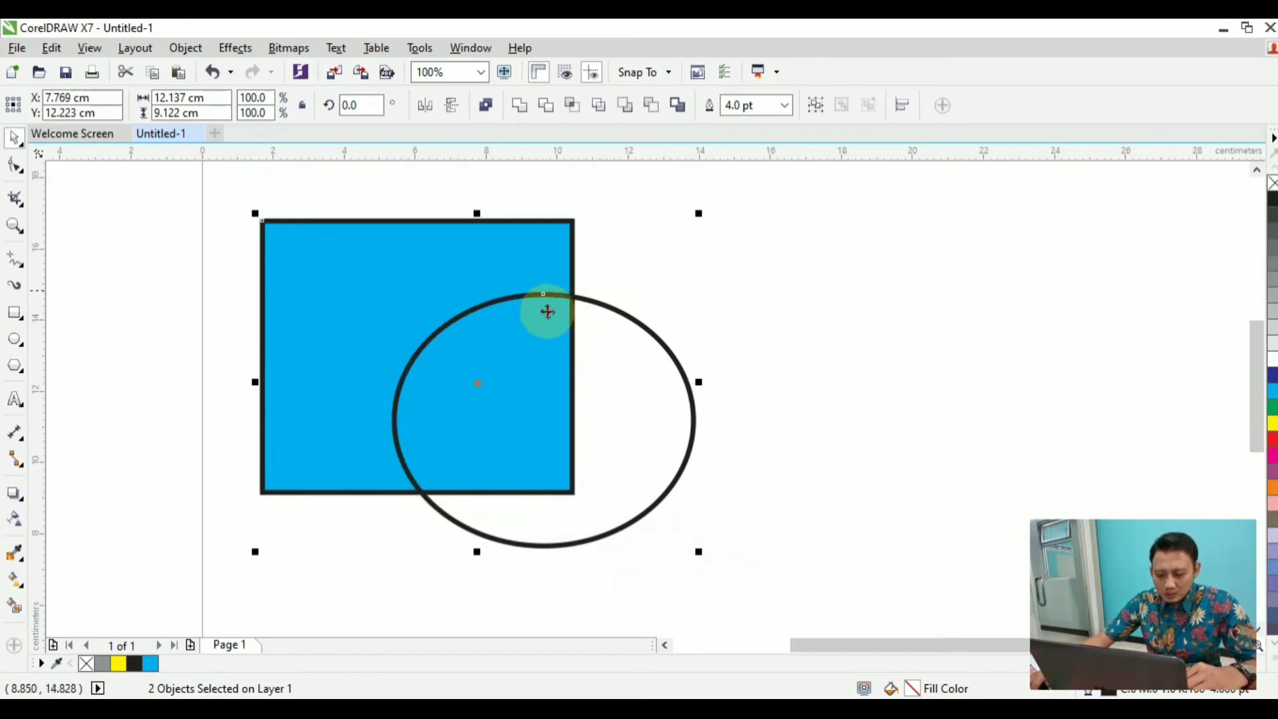
click(707, 306)
click(557, 293)
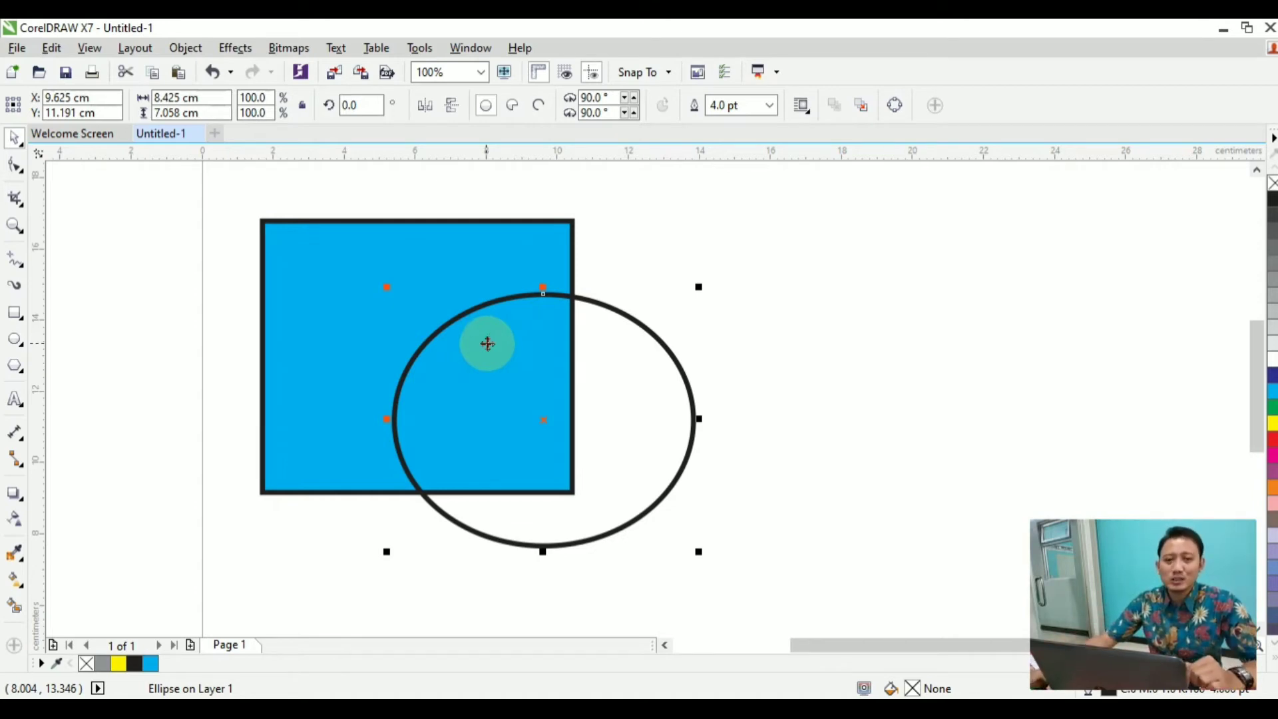
drag(241, 194, 716, 579)
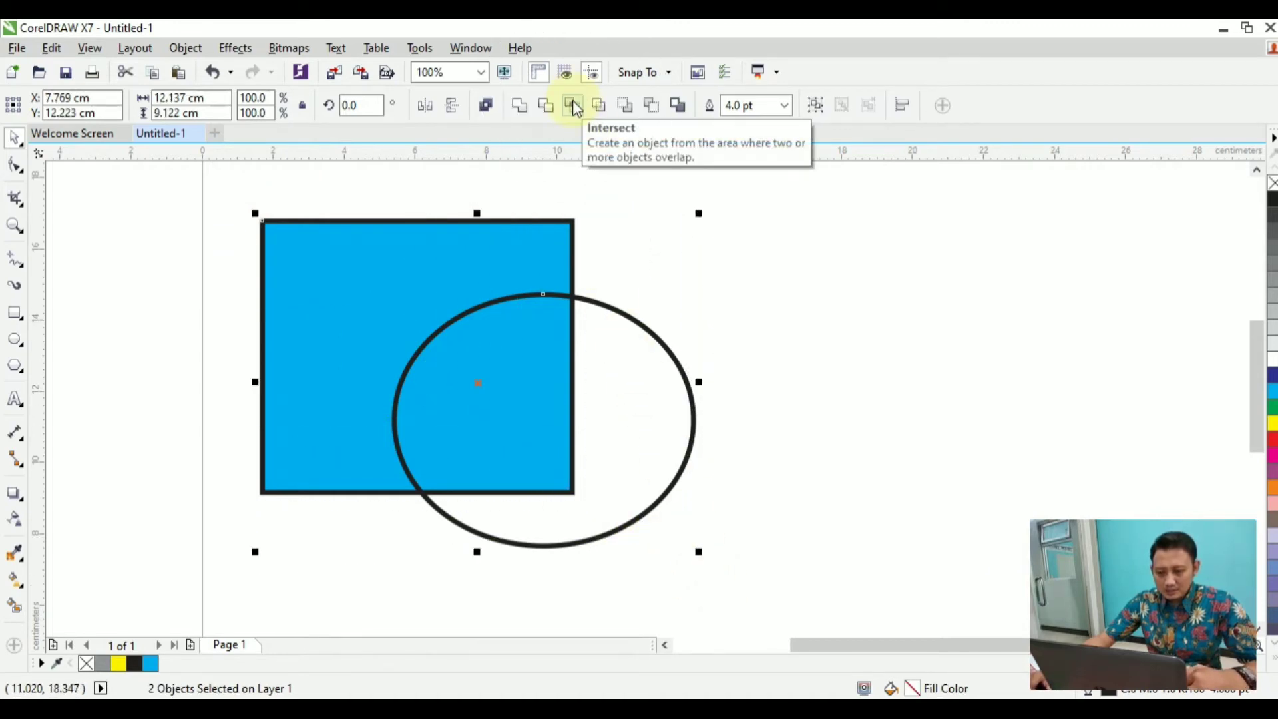
click(186, 48)
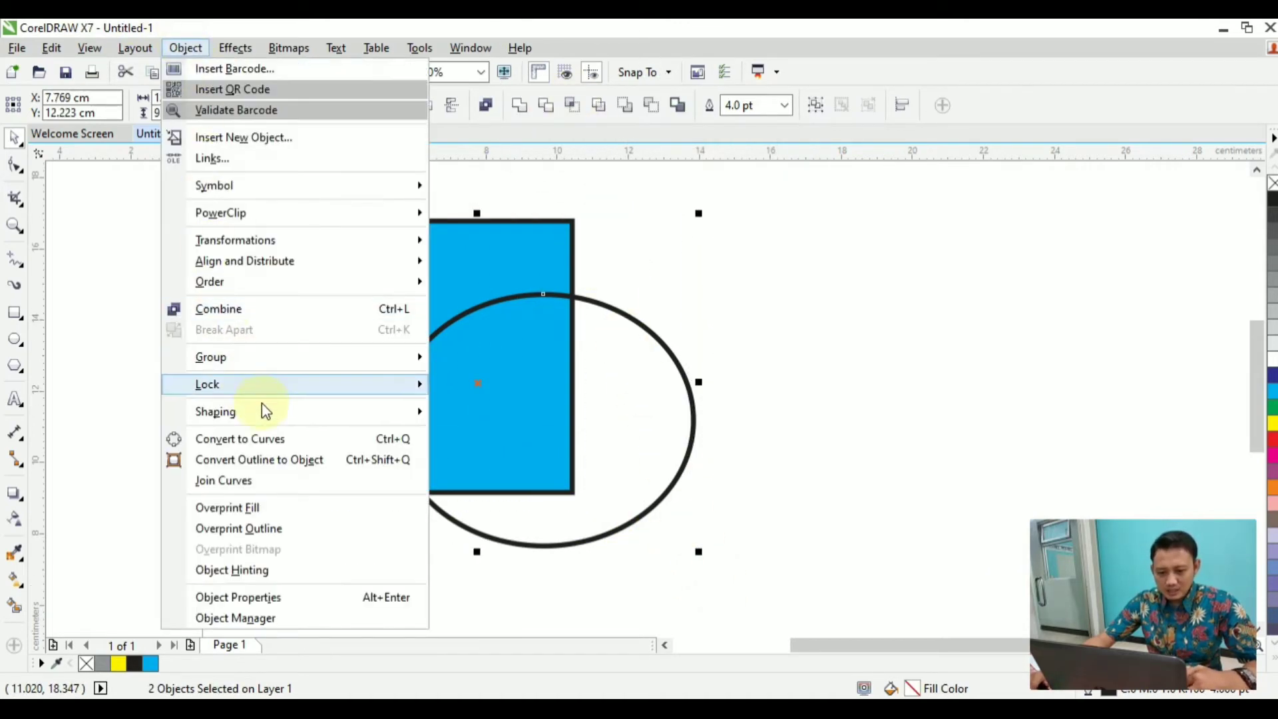
mouse_move(419, 413)
click(487, 453)
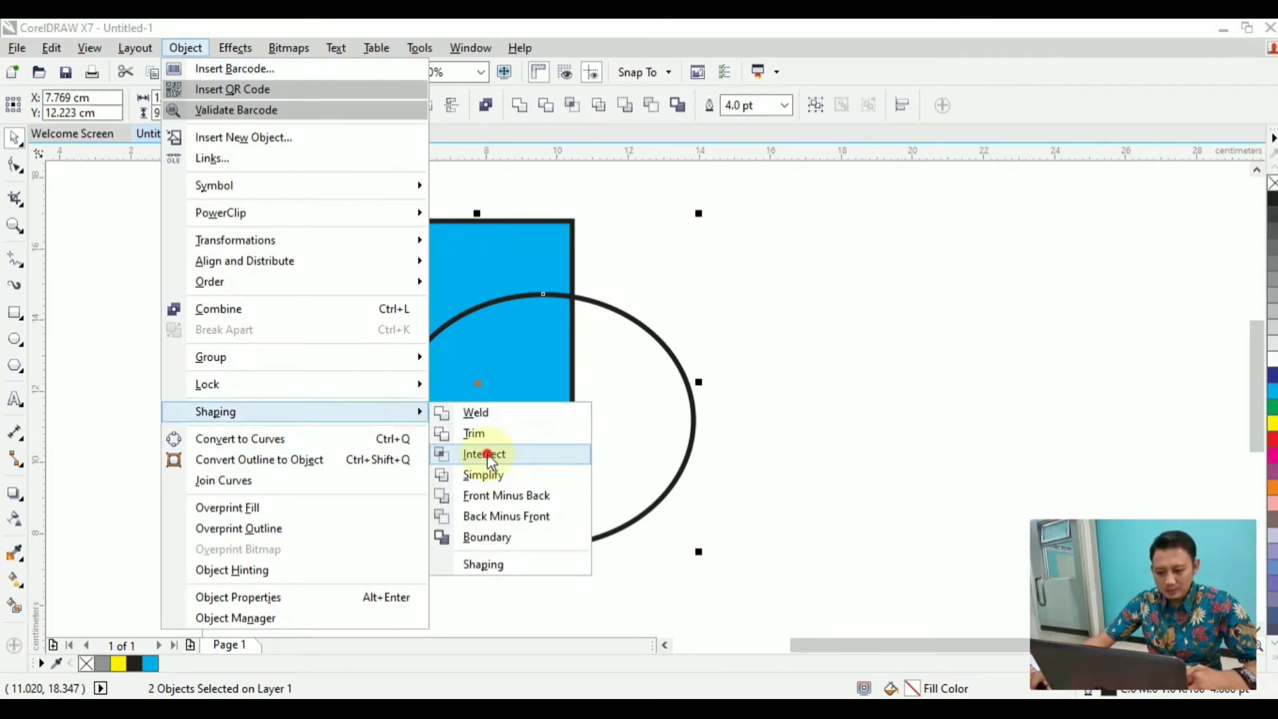
Move the ellipse to the right of the rectangle and the intersection piece to its left, and clear the selection.
click(741, 314)
drag(603, 365, 861, 318)
drag(476, 373, 176, 381)
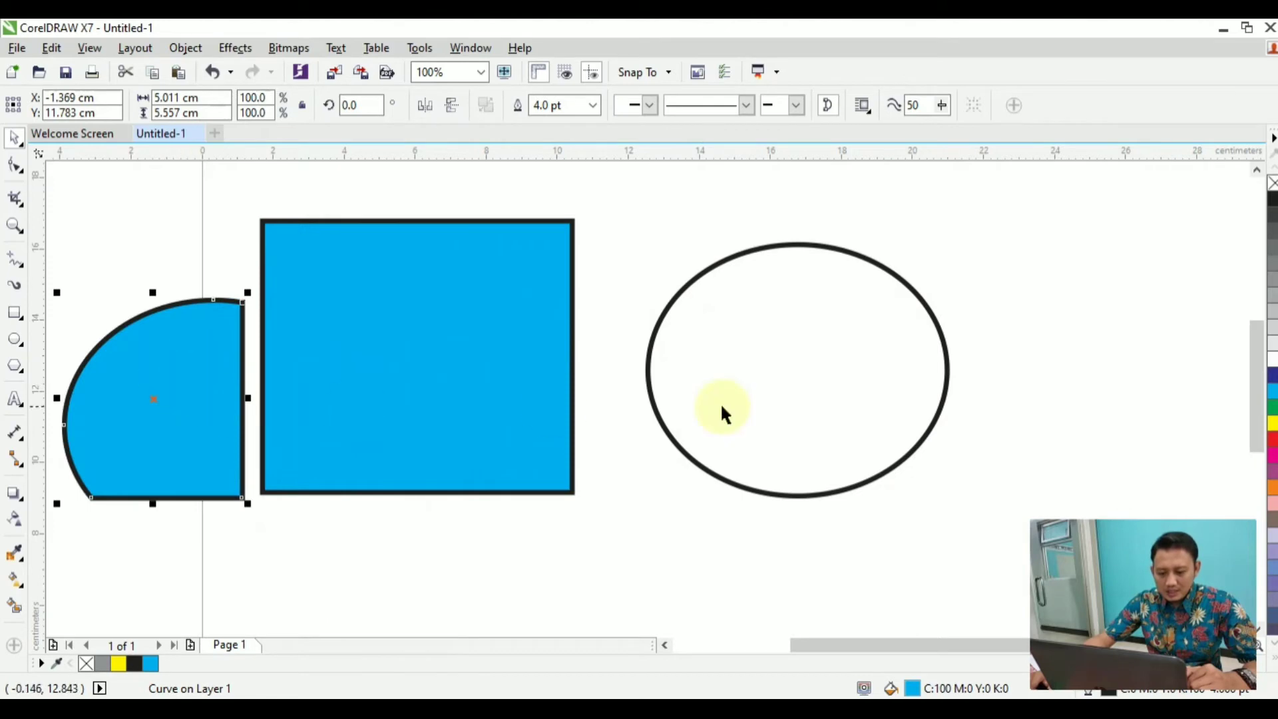
click(619, 540)
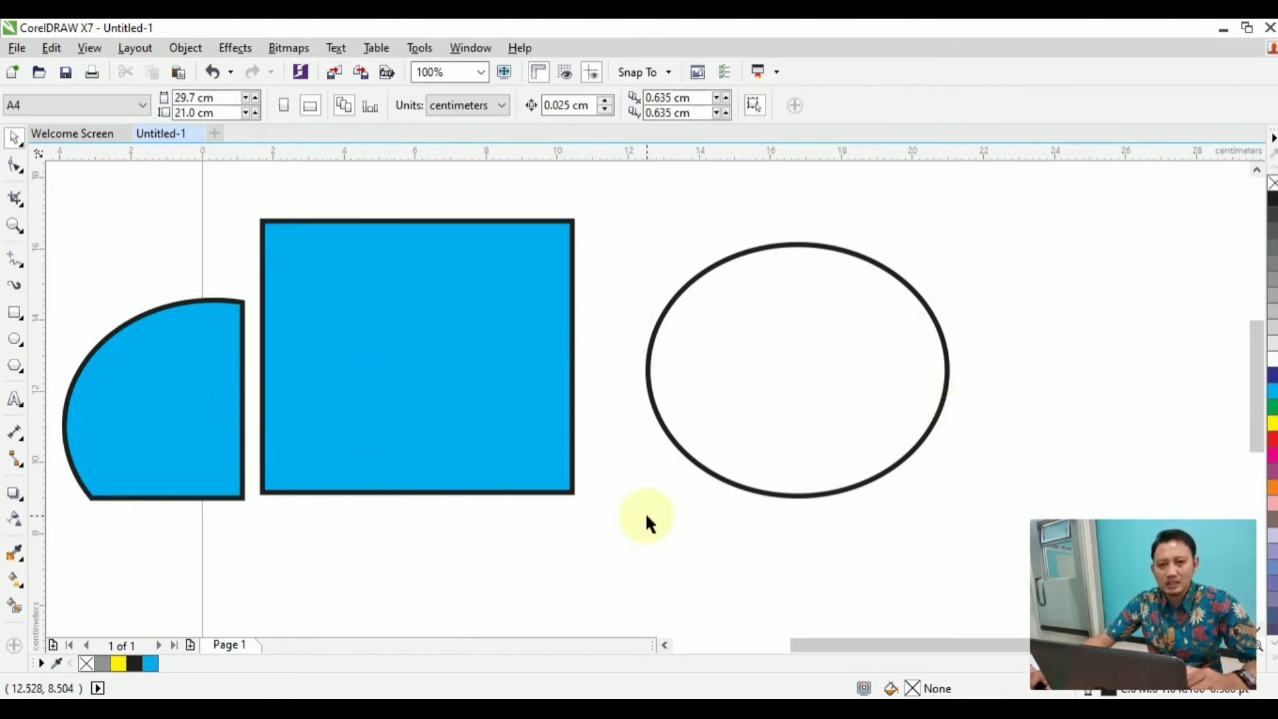
Move the ellipse over the rectangle's upper-right corner and intersect the two shapes.
drag(741, 403, 544, 339)
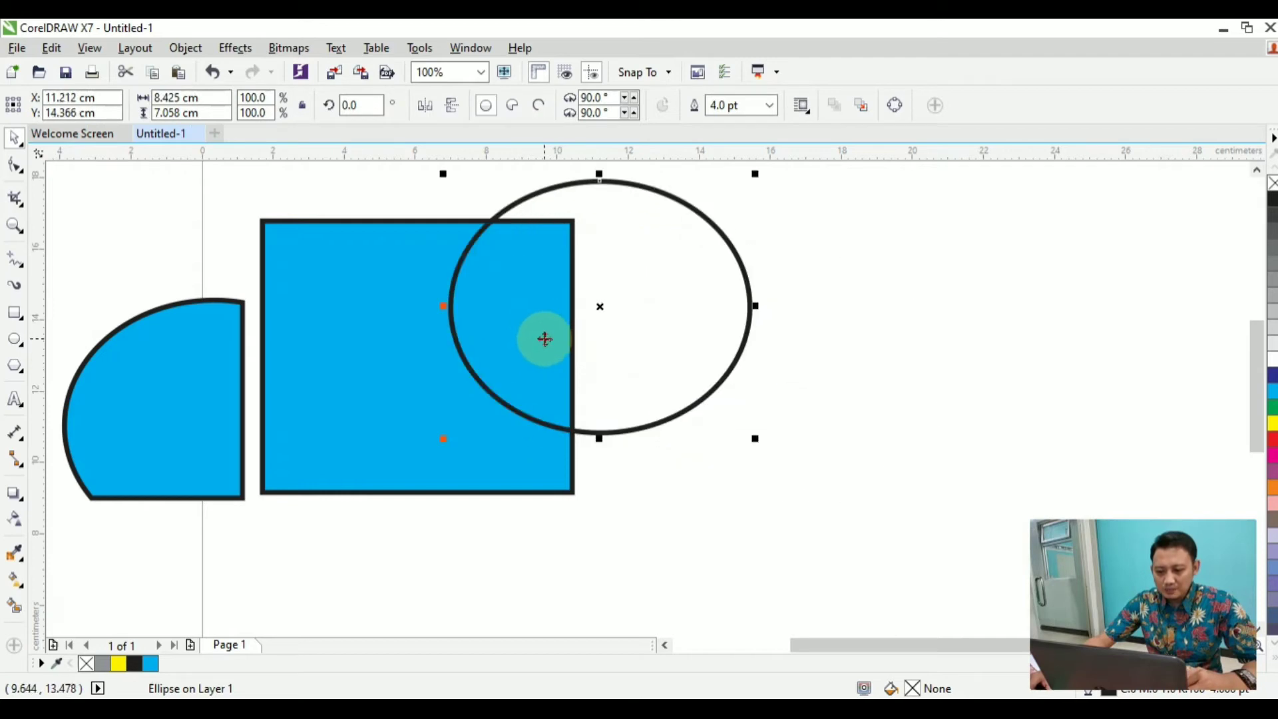
shift+click(351, 354)
click(570, 115)
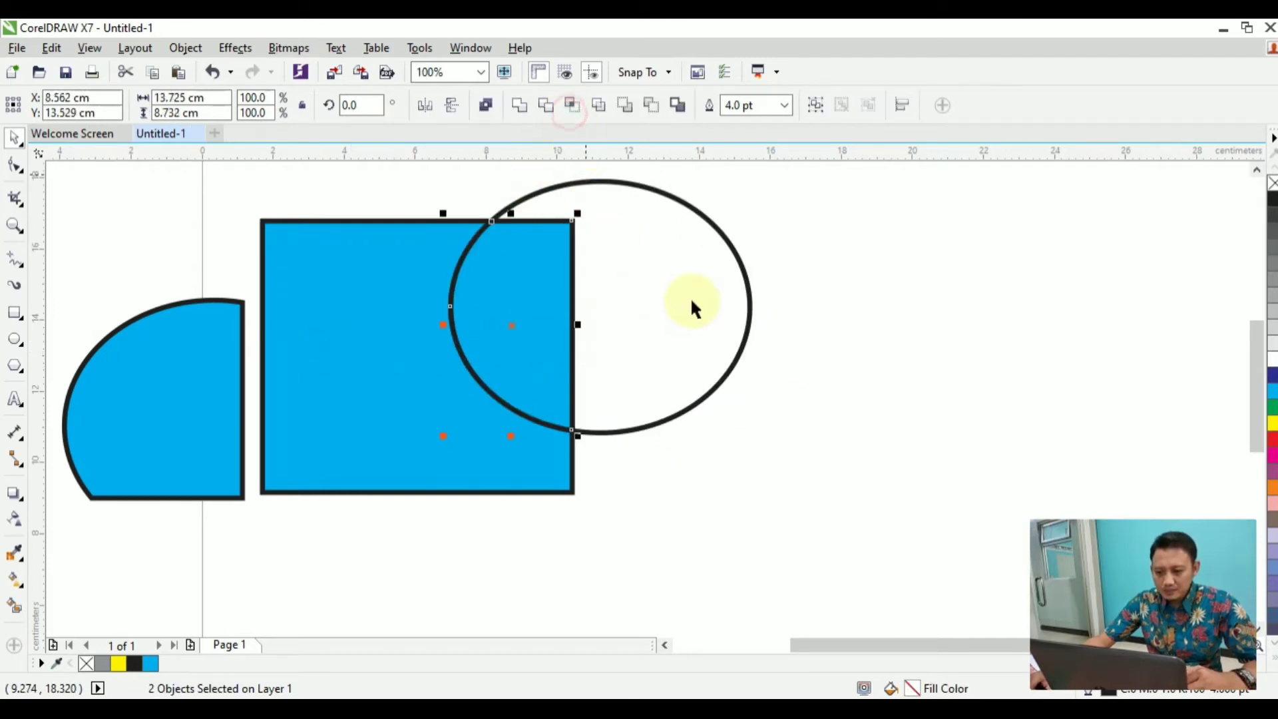
Move the ellipse clear of the rectangle's right side and pull the new intersection piece out below.
click(672, 299)
drag(749, 306, 951, 333)
drag(591, 434, 647, 525)
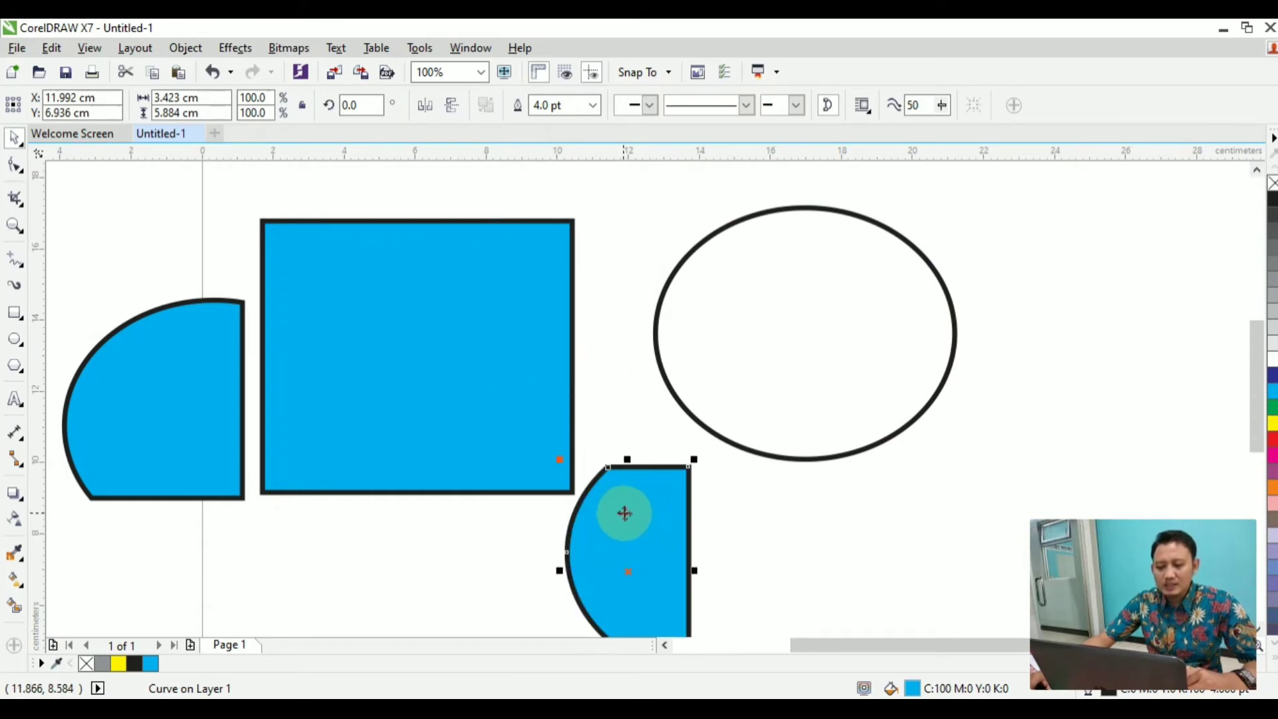
Delete both intersection pieces, the one below the ellipse and the one left of the rectangle.
key(Delete)
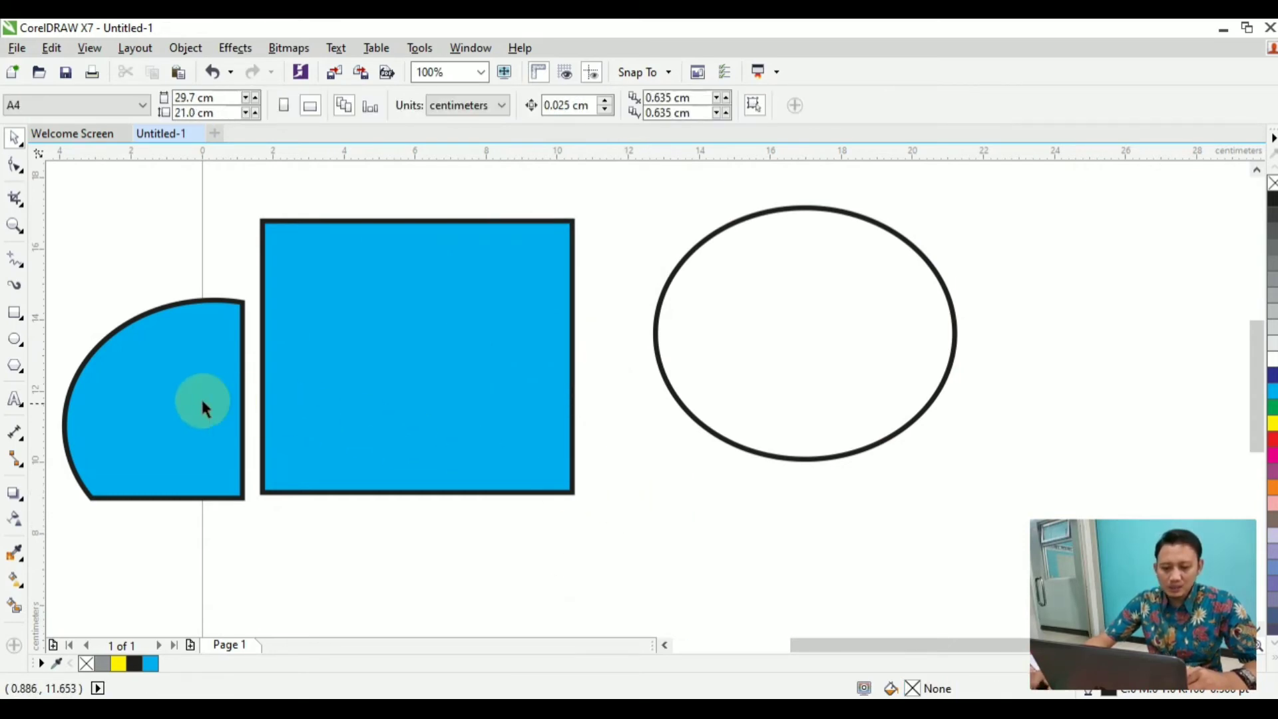
click(213, 402)
key(Delete)
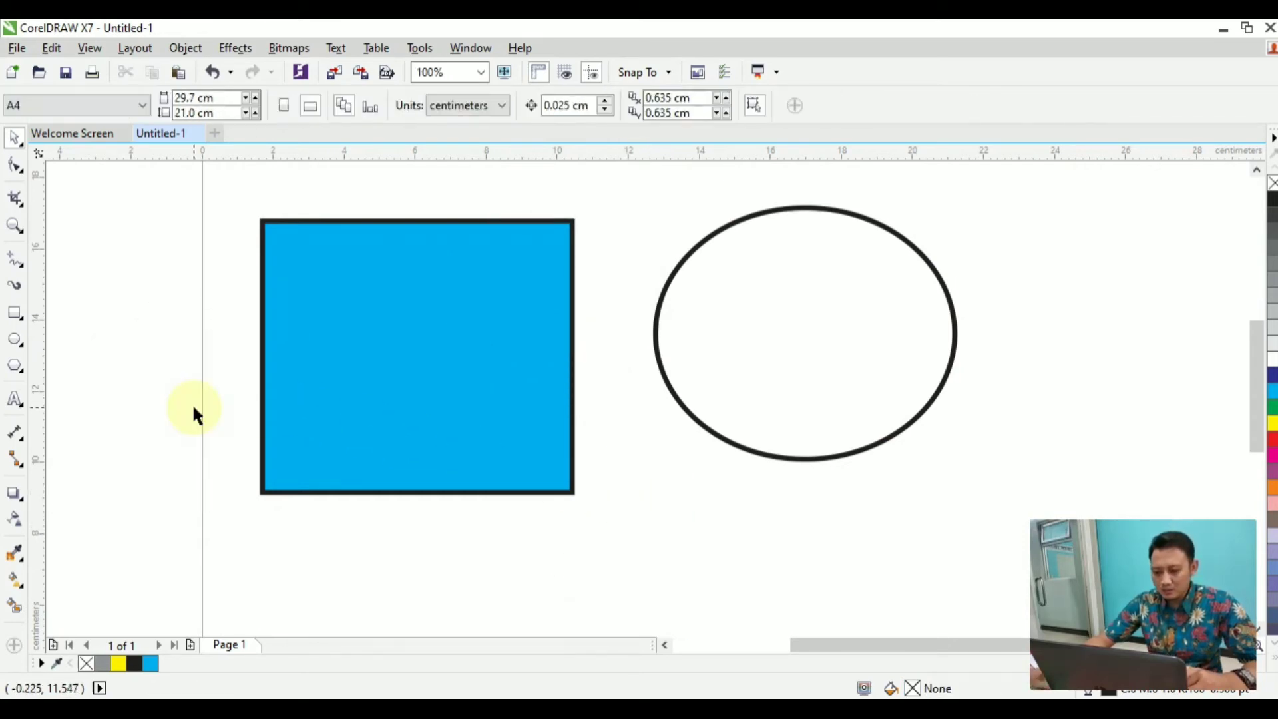
Move the ellipse over the rectangle's lower-right corner and clear the selection.
click(888, 419)
drag(779, 360, 538, 453)
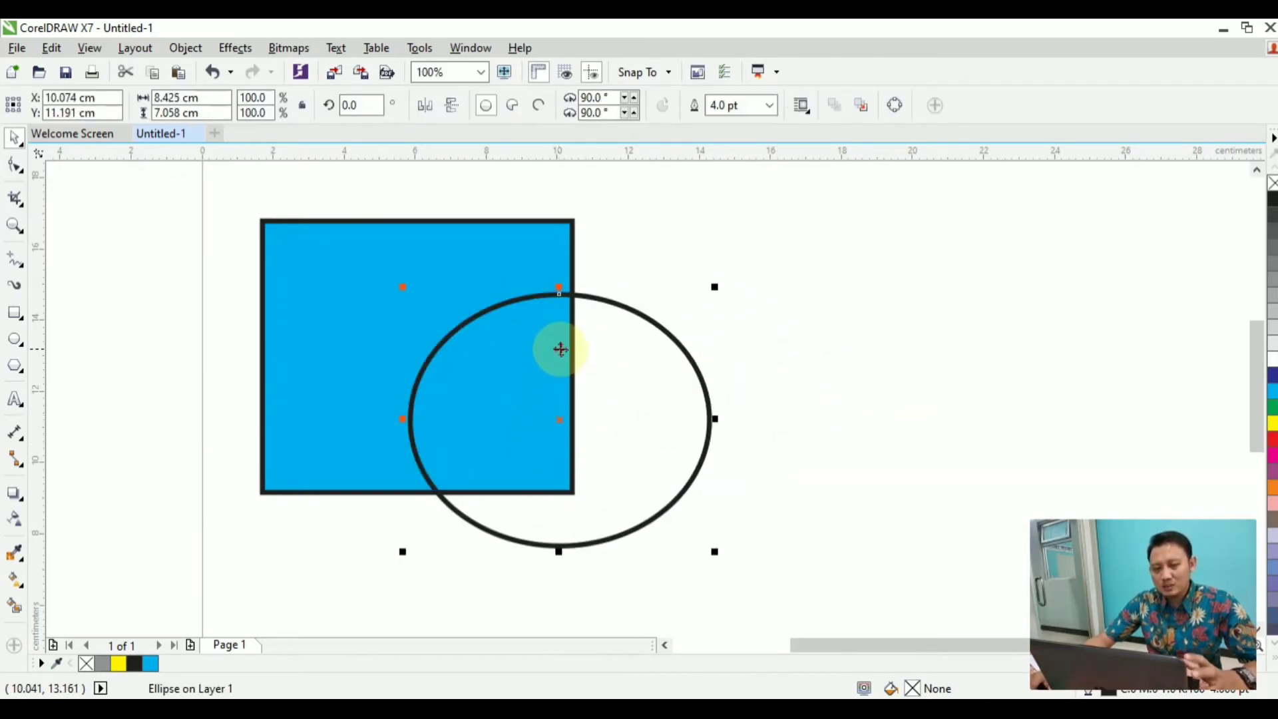
click(762, 274)
drag(243, 201, 750, 585)
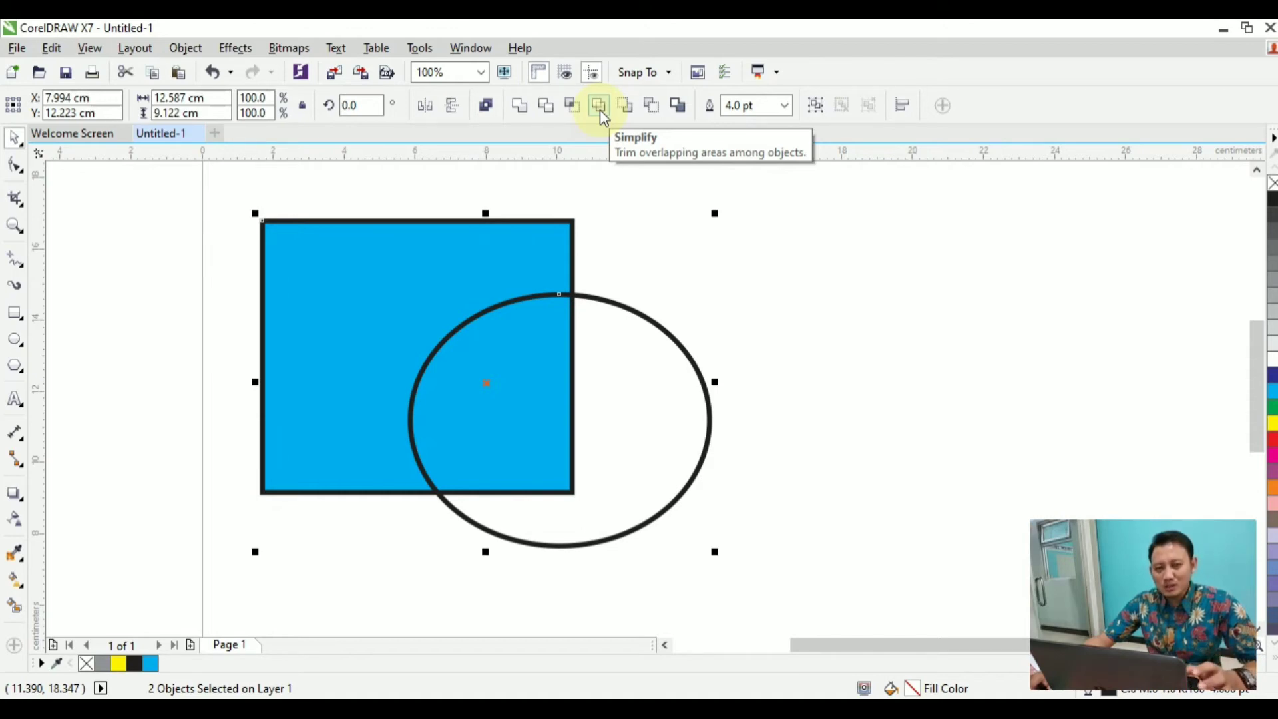
click(693, 248)
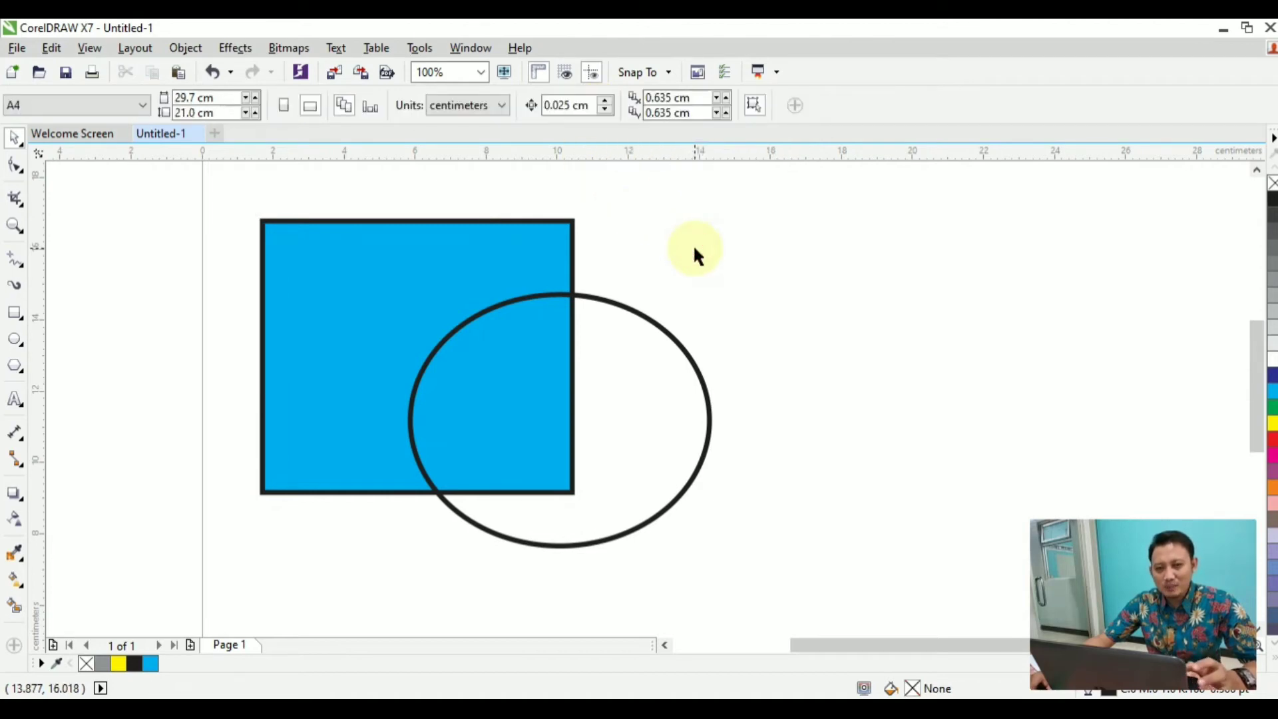
click(651, 318)
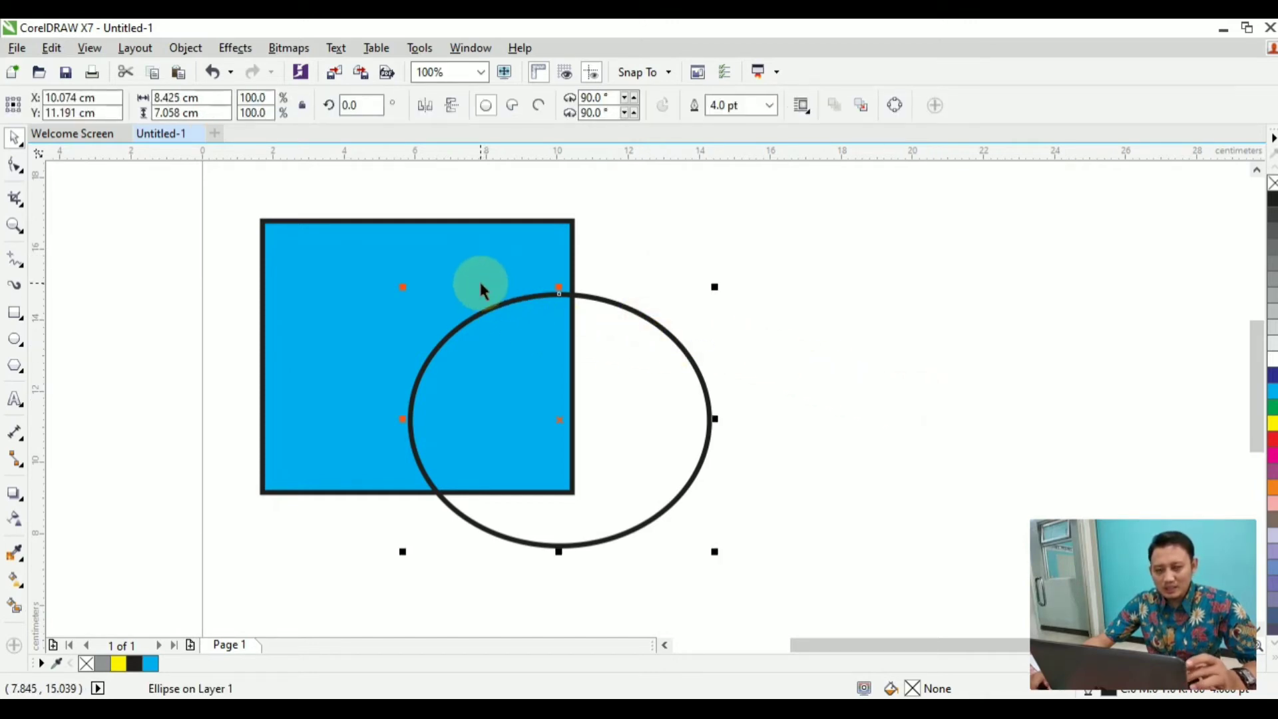
click(459, 246)
click(676, 421)
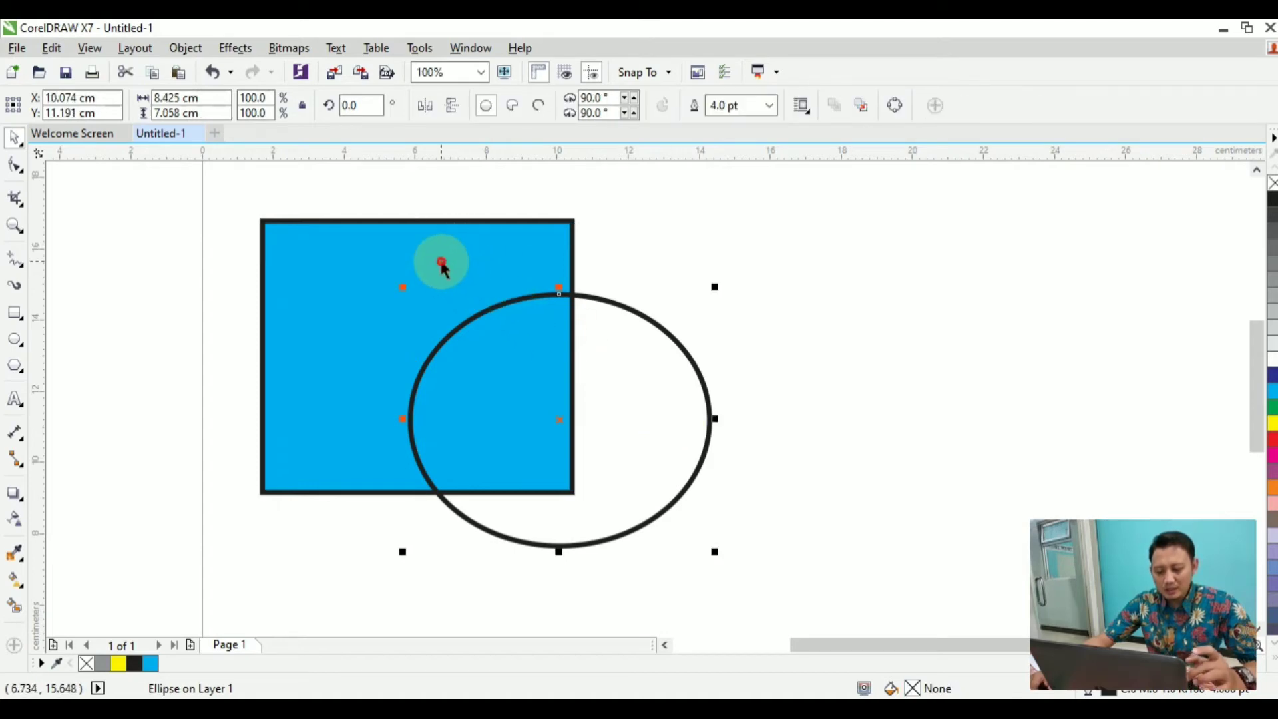
click(451, 286)
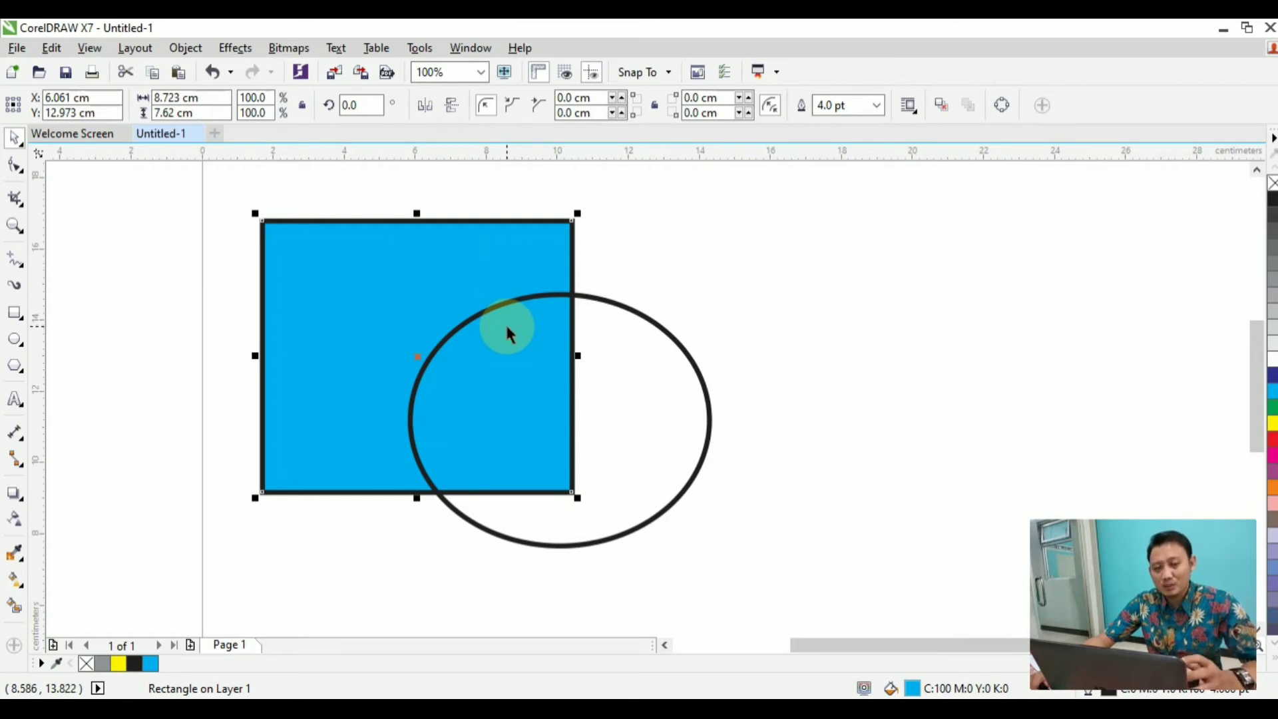
click(770, 274)
click(494, 271)
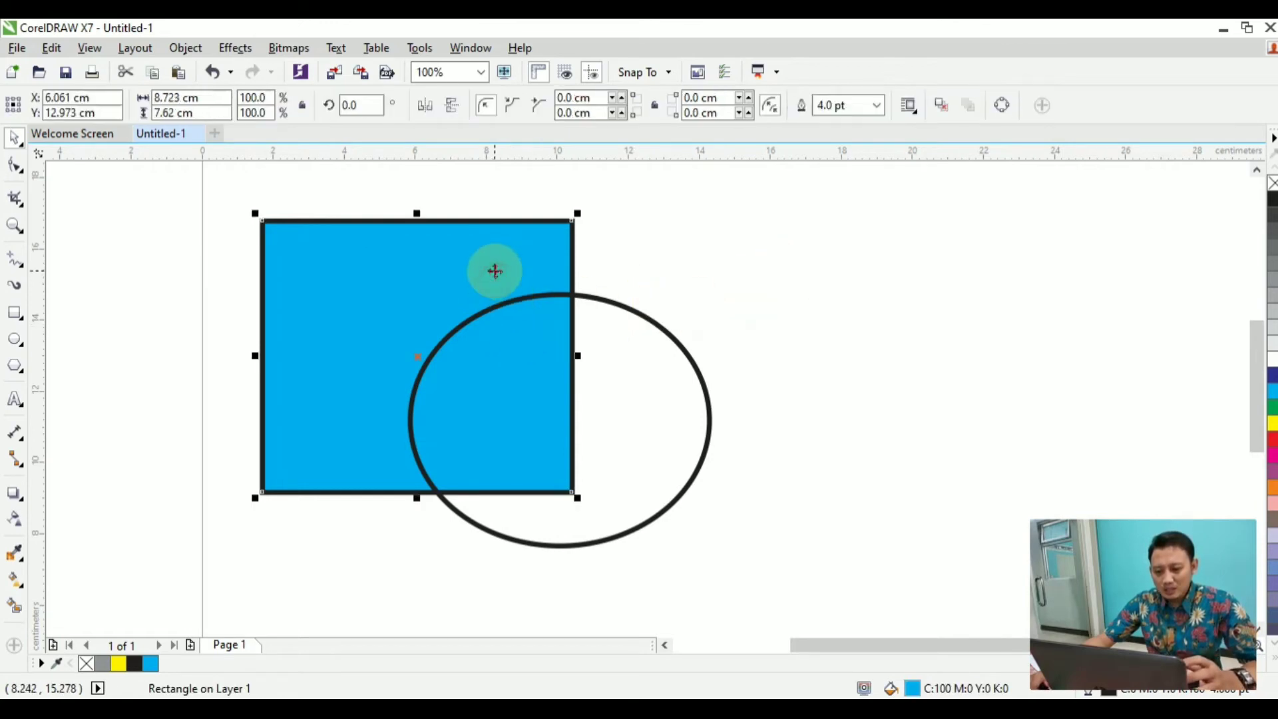
Fill the ellipse with yellow and clear the selection.
click(680, 415)
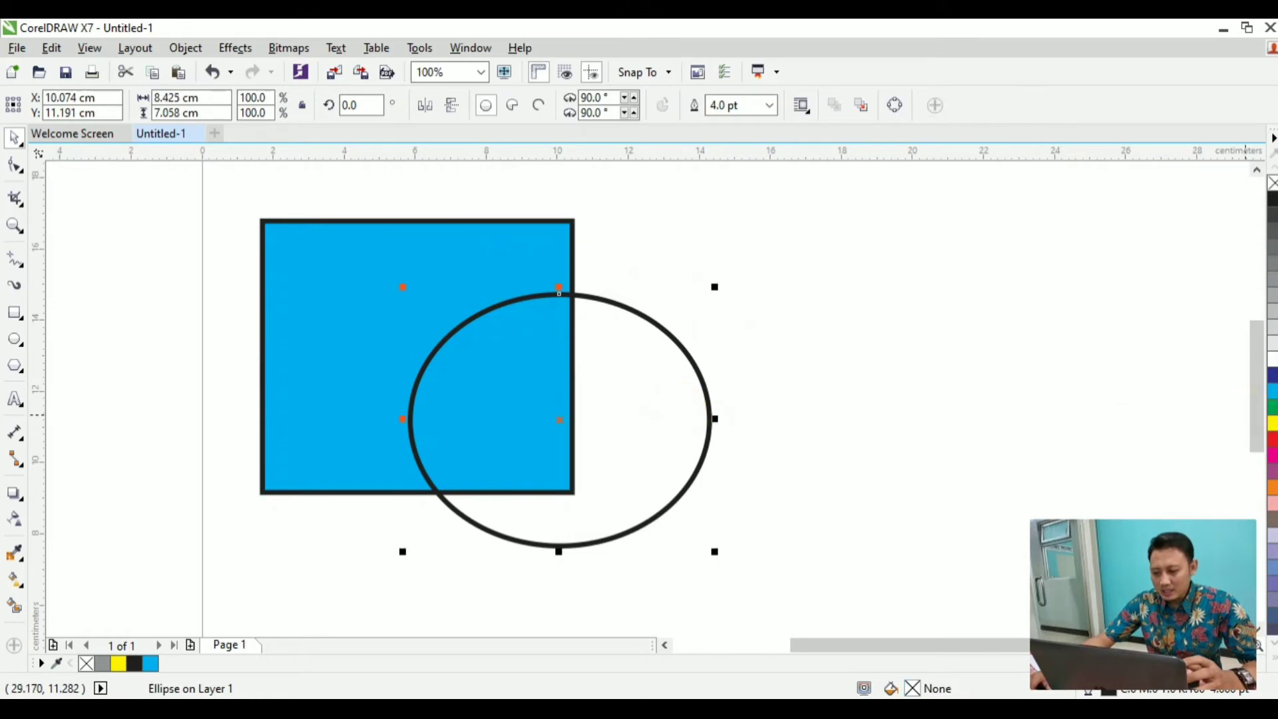
click(1271, 422)
click(784, 322)
click(459, 260)
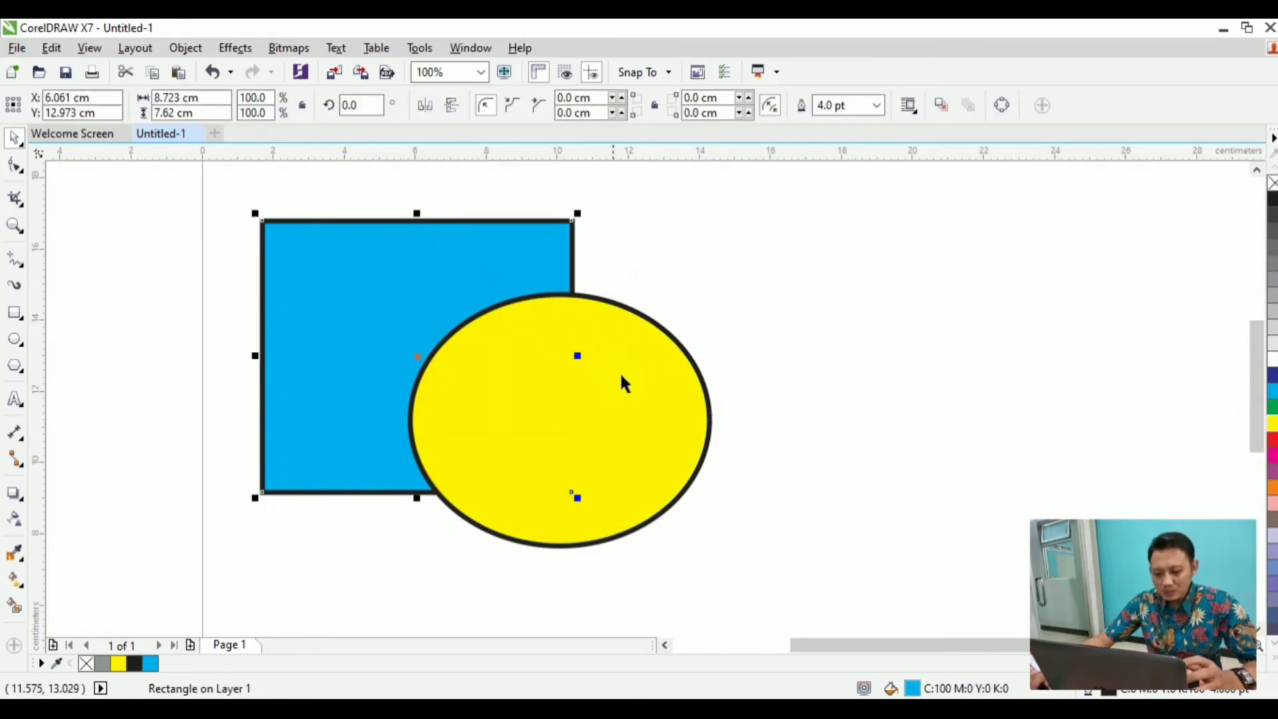
click(763, 276)
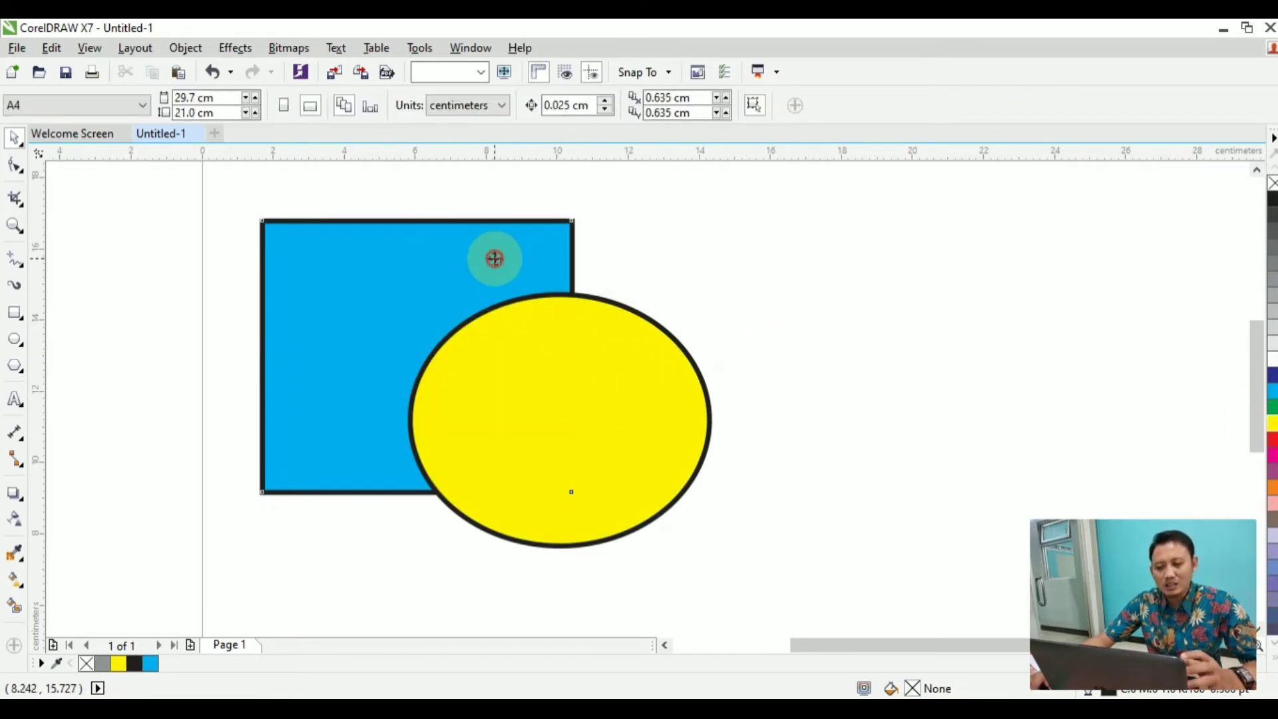
click(495, 259)
click(659, 255)
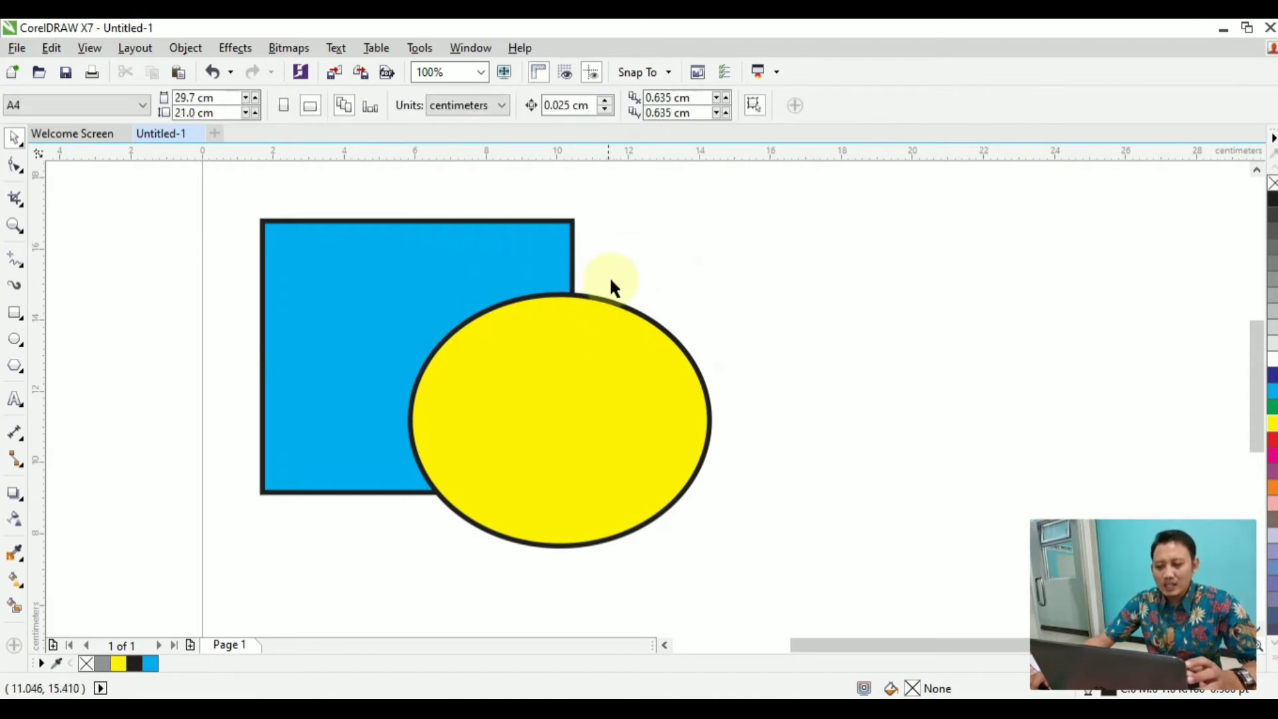
drag(227, 196, 751, 575)
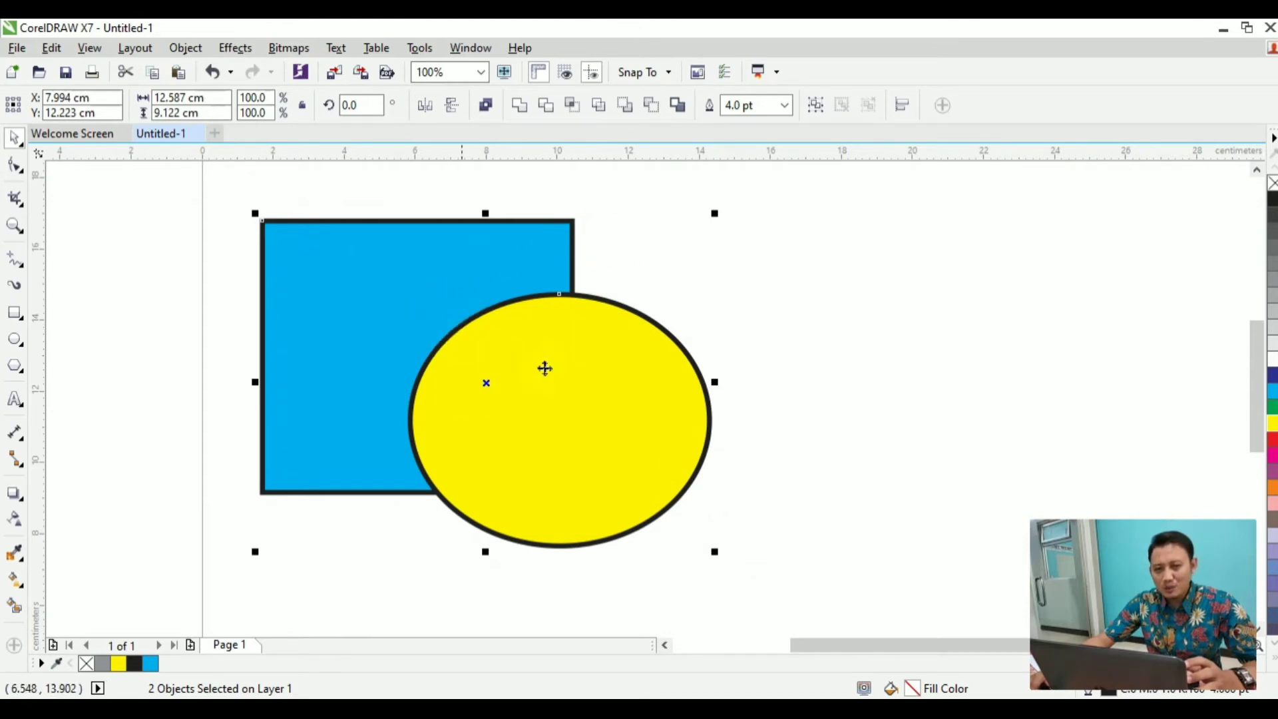
click(441, 280)
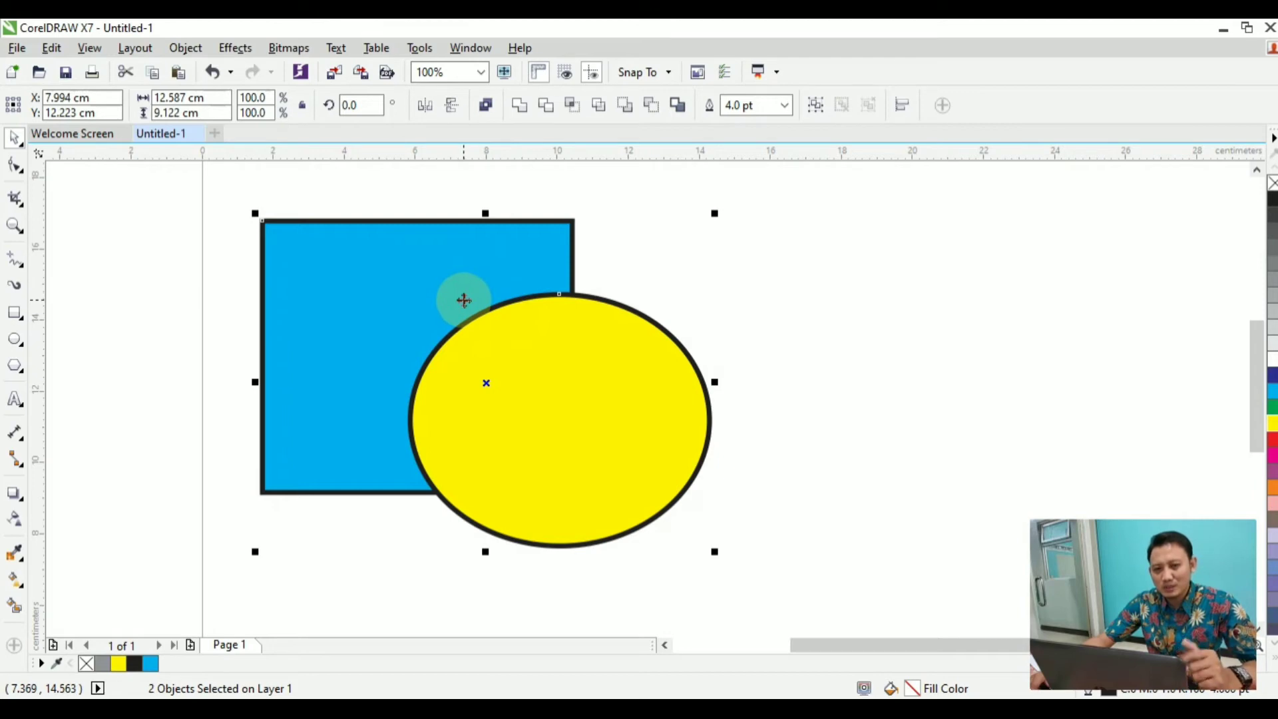
click(668, 253)
Try shifting the yellow ellipse slightly to the right and undo the change.
drag(553, 389, 622, 413)
key(ctrl+z)
key(ctrl+z)
key(ctrl+z)
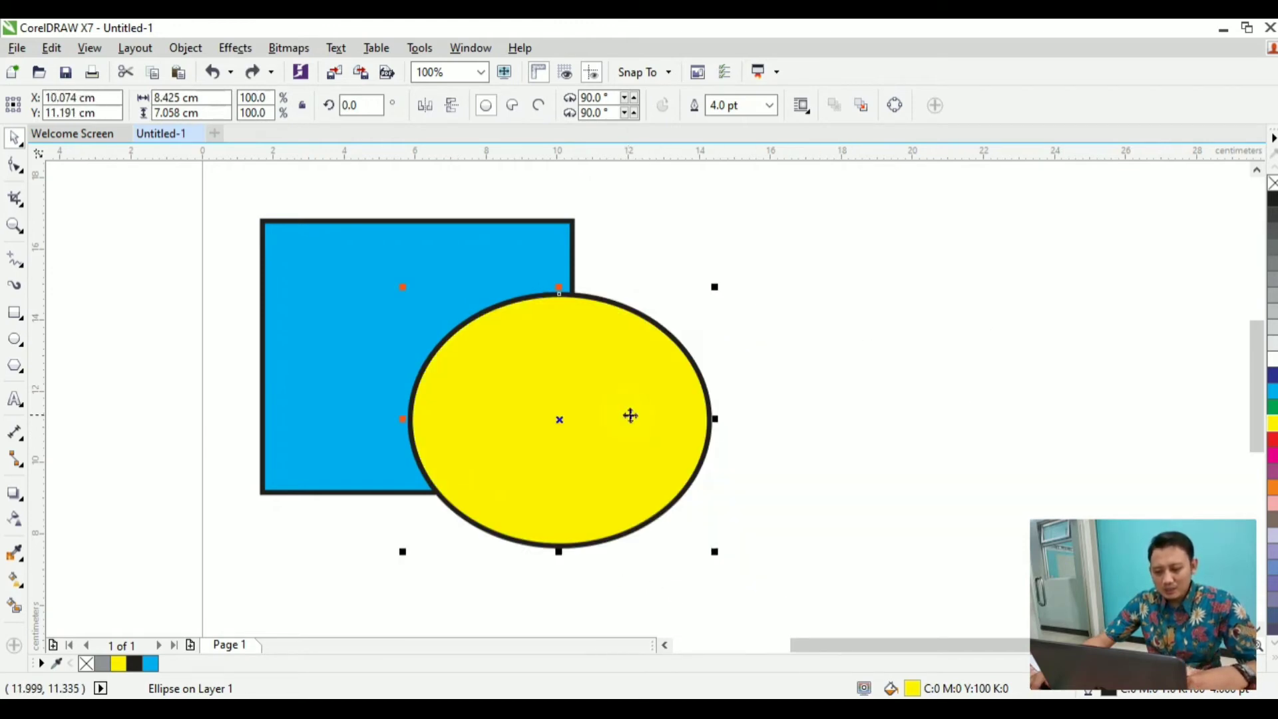
Bring the cyan rectangle to the front, above the yellow ellipse.
shift+click(550, 286)
click(730, 273)
click(559, 262)
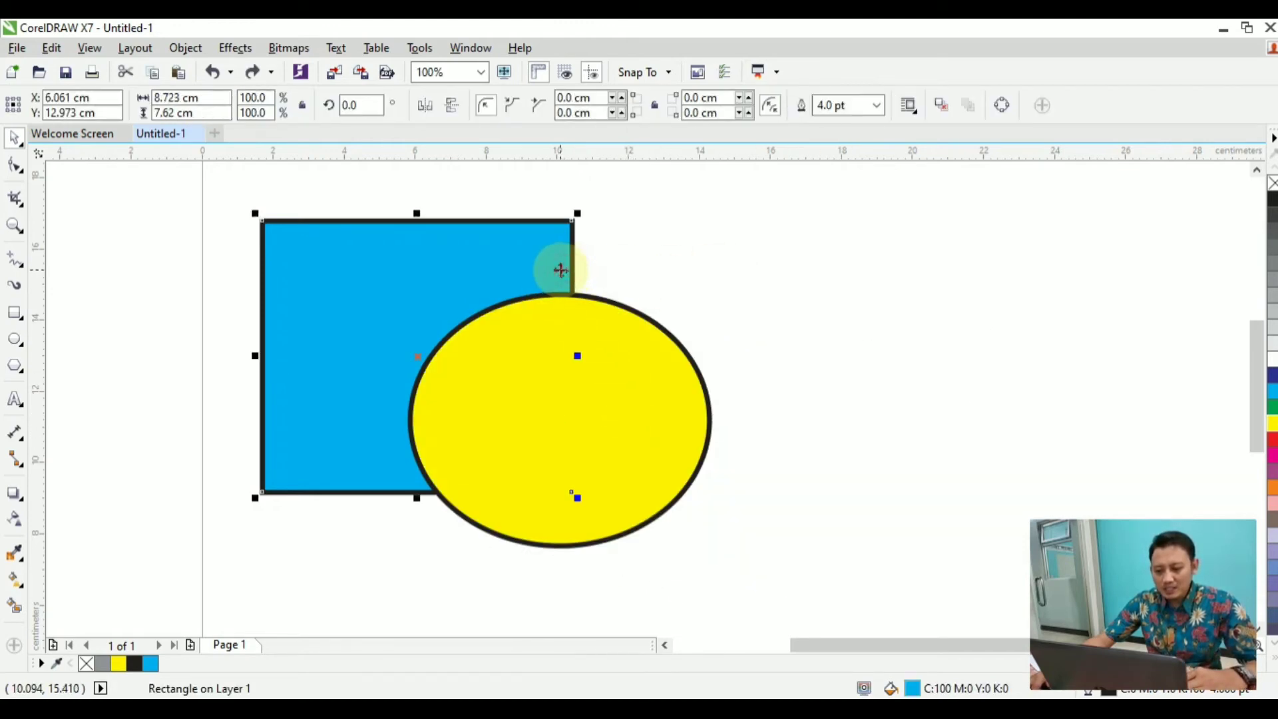
key(shift+Page_Up)
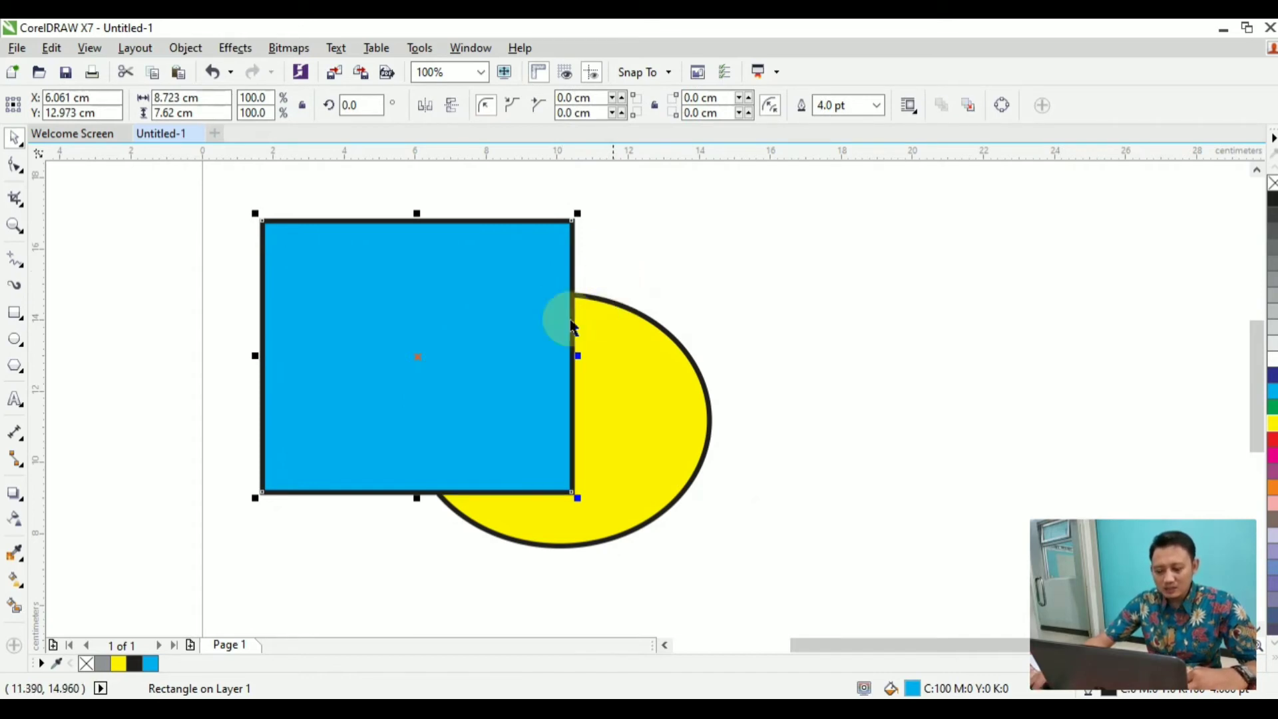
Simplify the overlapping rectangle and ellipse, and pull the cut yellow shape out to the right of the rectangle.
drag(228, 200, 750, 578)
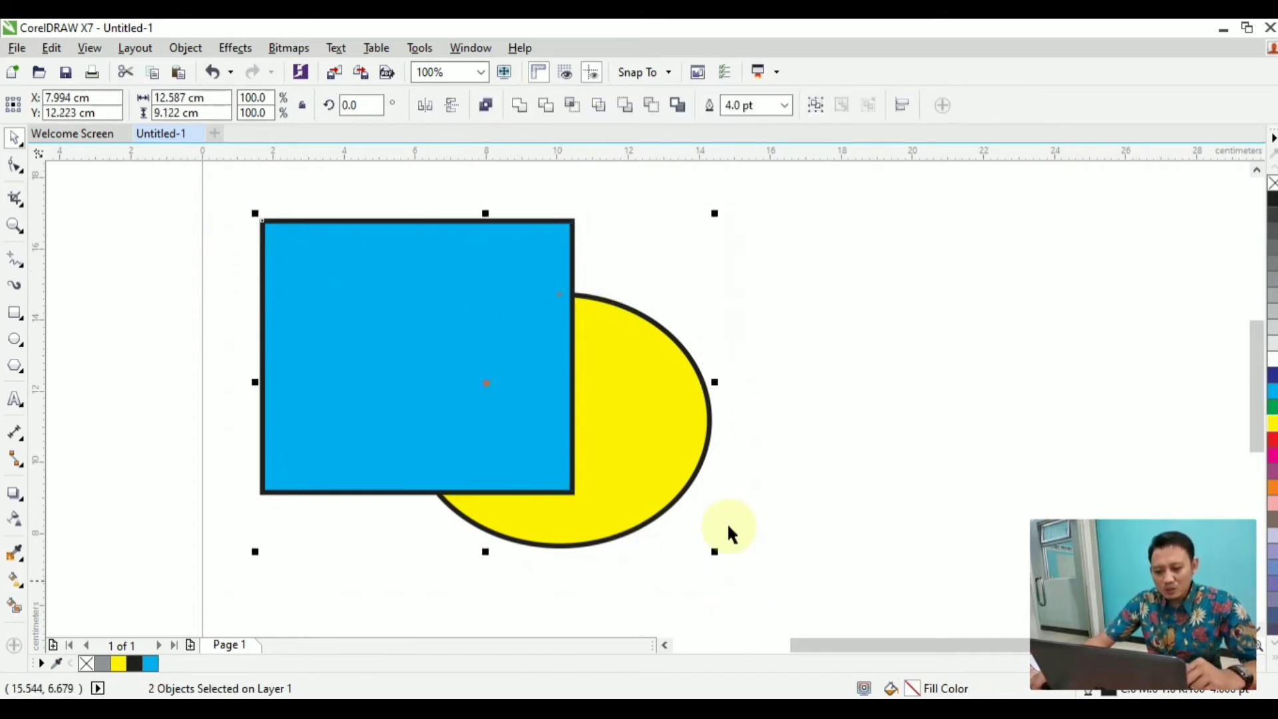
click(599, 109)
drag(608, 376, 861, 370)
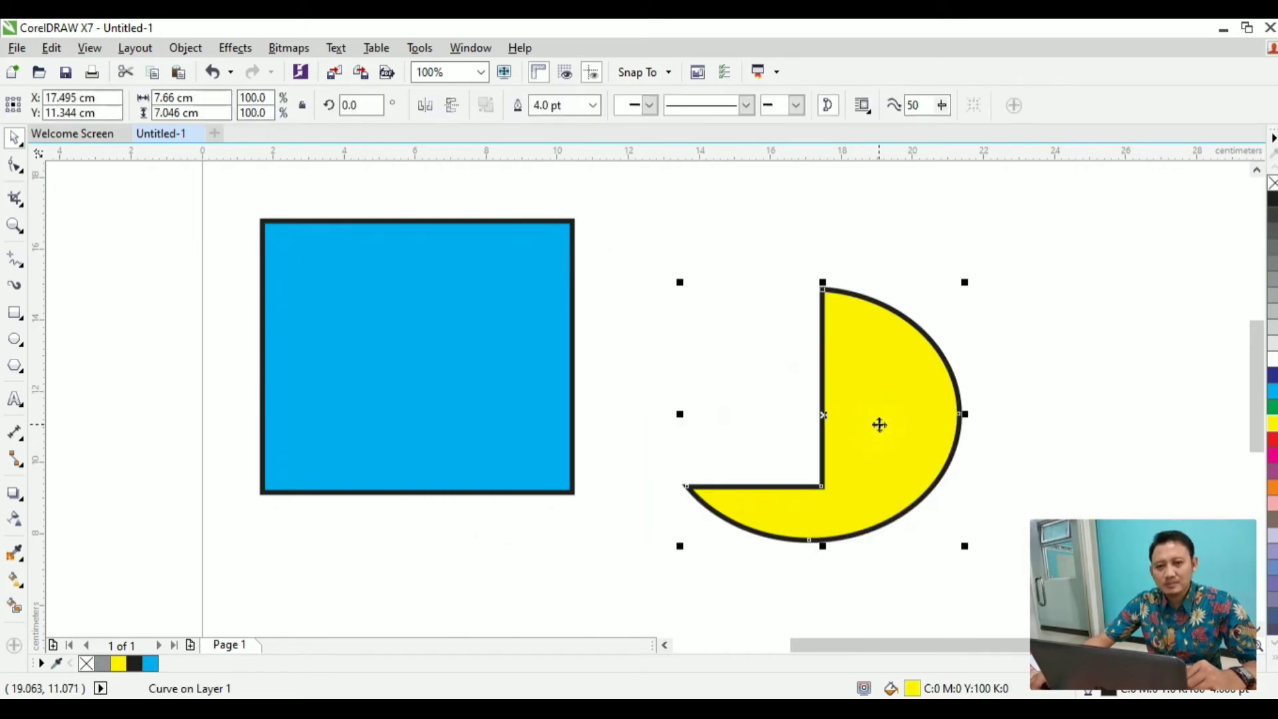
drag(875, 416, 733, 426)
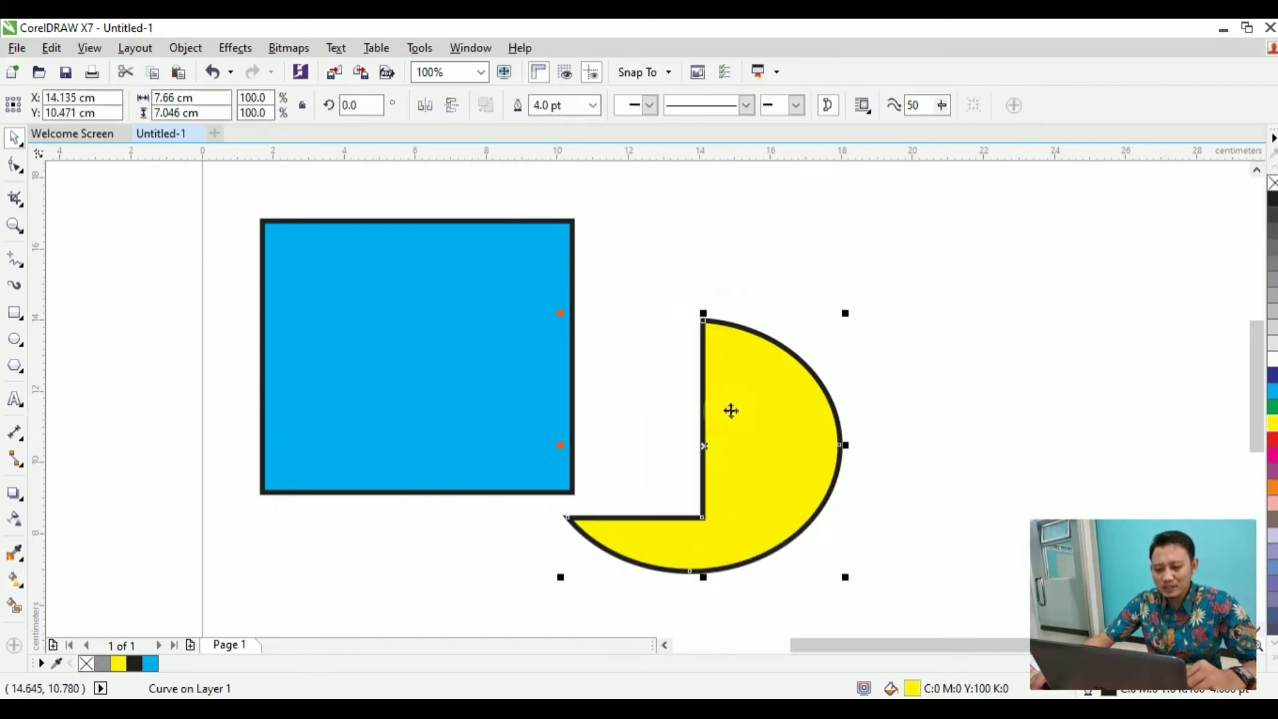
Draw an eye about 1.19 by 1.24 cm in the upper part of the cut yellow shape and fill it black.
click(14, 340)
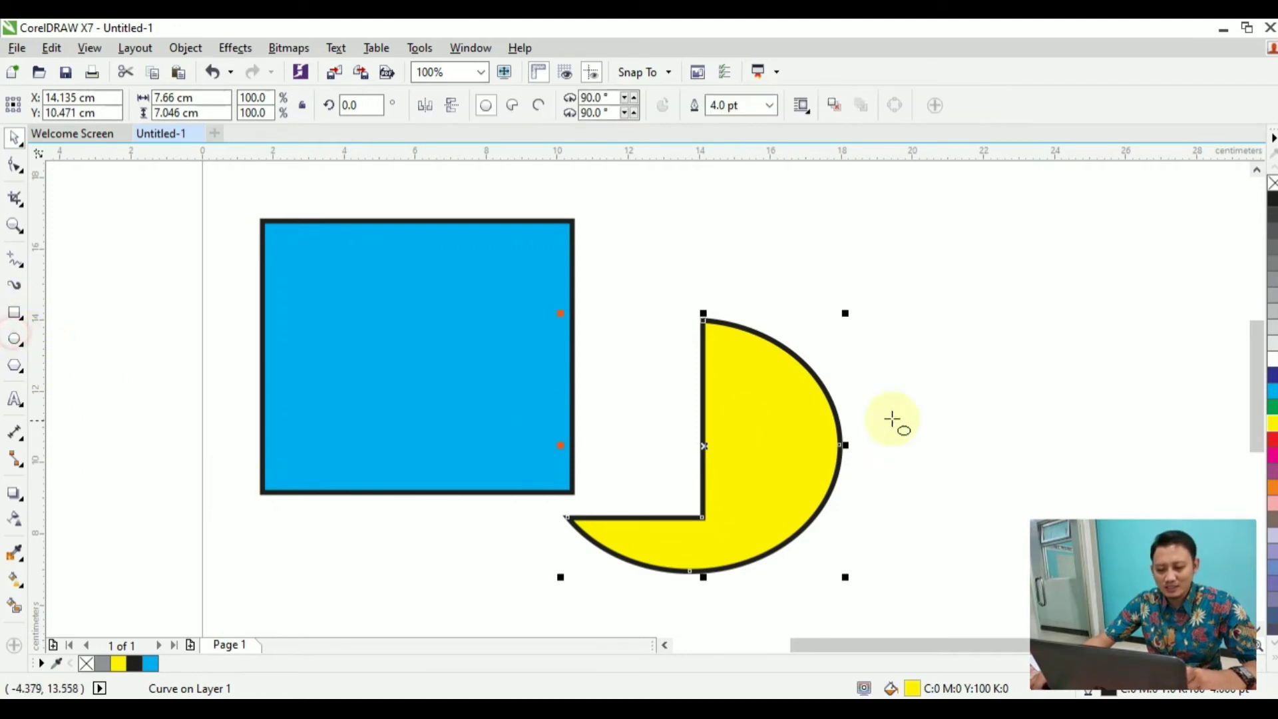
drag(727, 385, 782, 442)
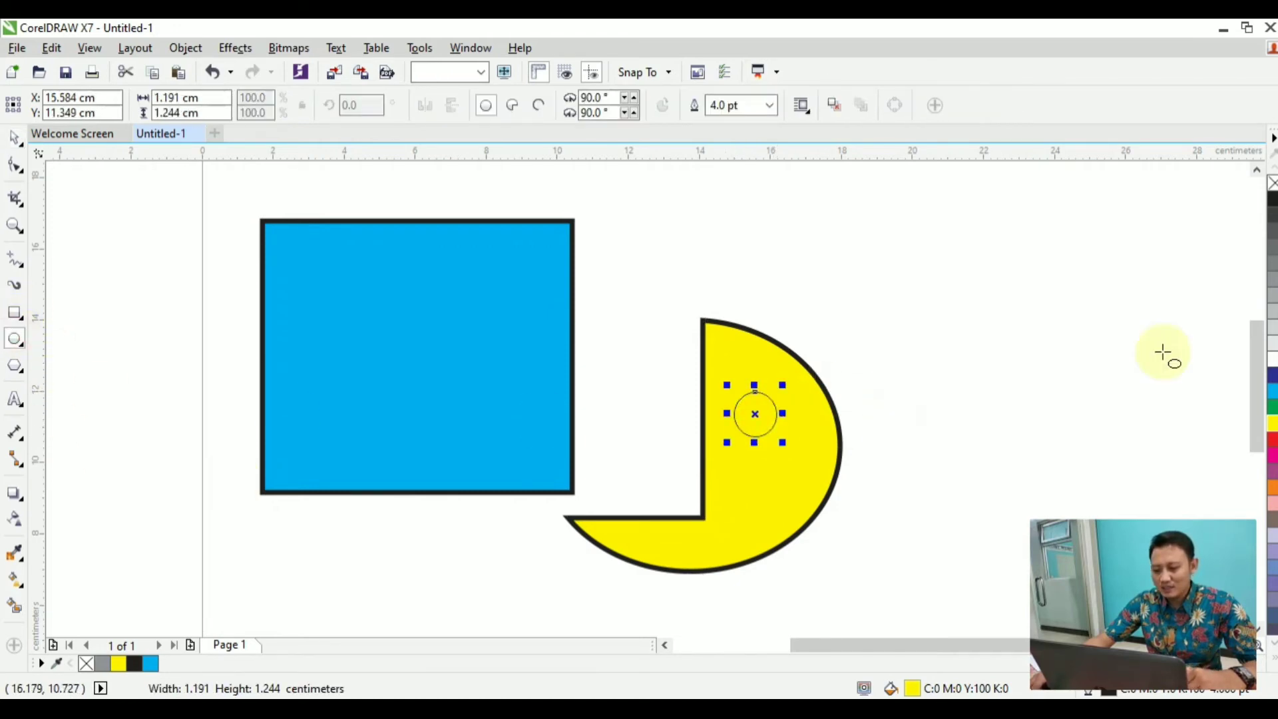
click(1267, 197)
click(16, 139)
click(93, 213)
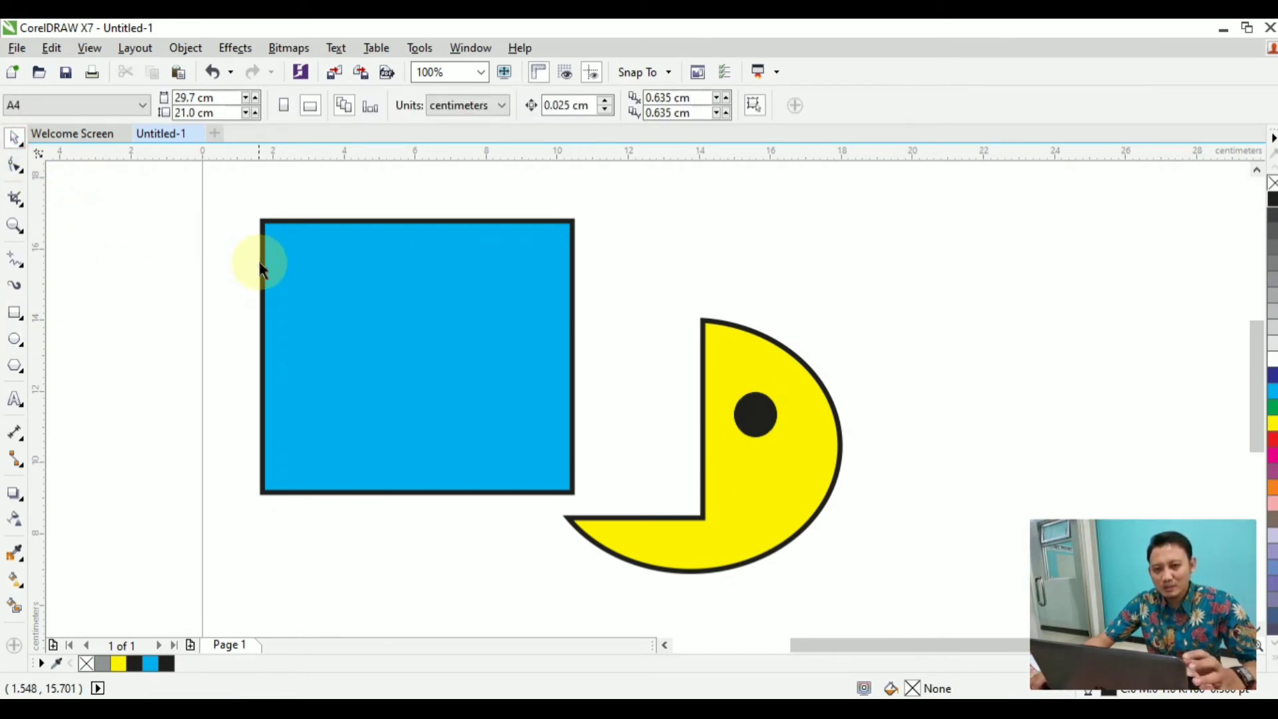
Delete the cut yellow shape and the small black circle.
click(755, 412)
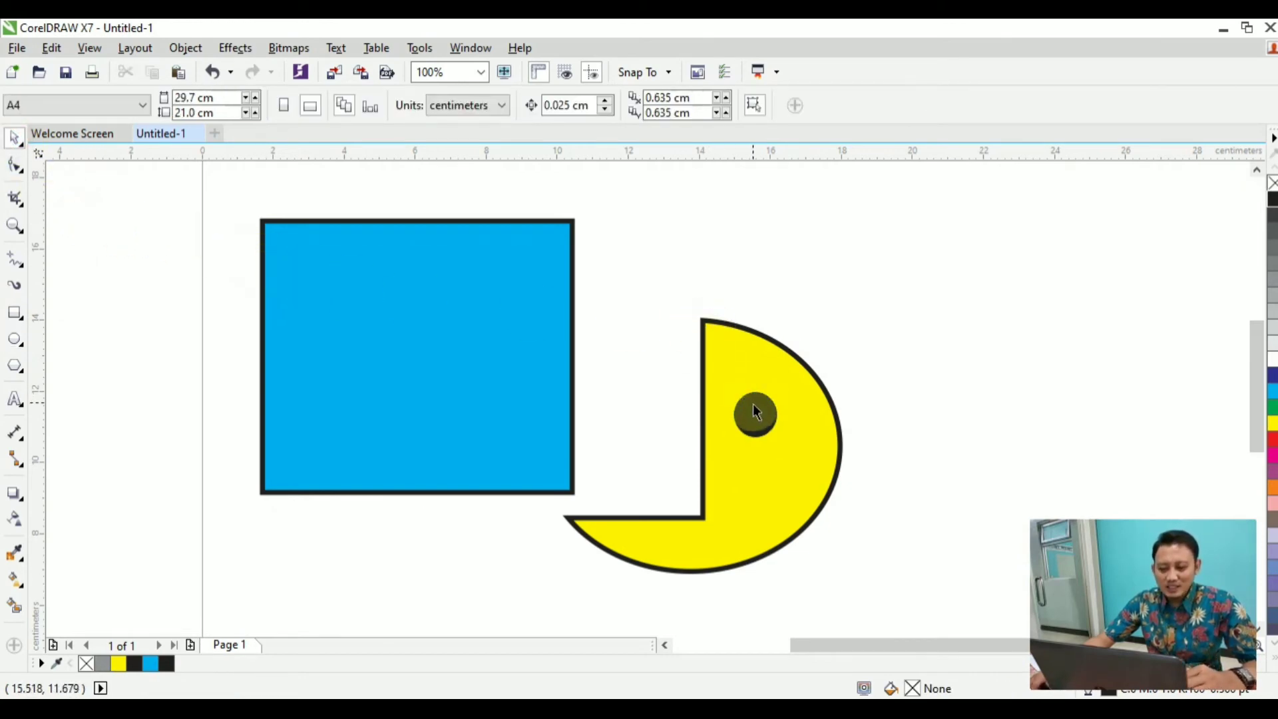
click(742, 362)
key(Delete)
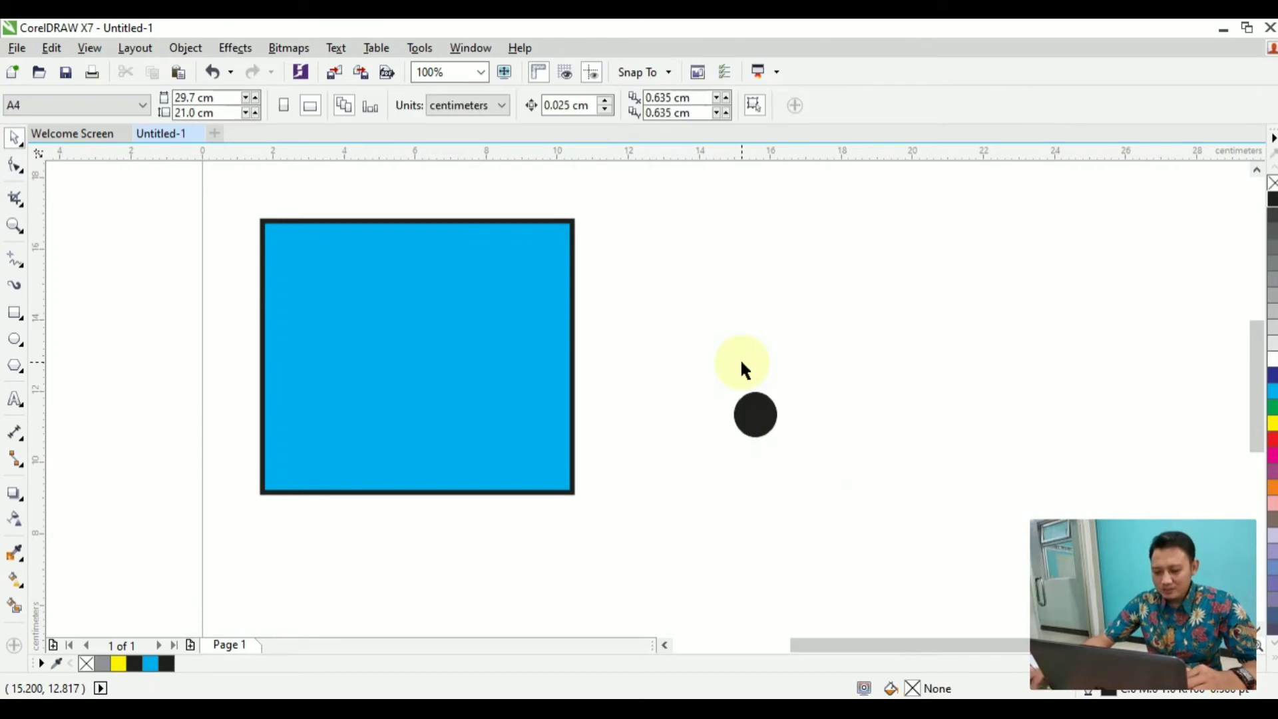
click(754, 413)
key(Delete)
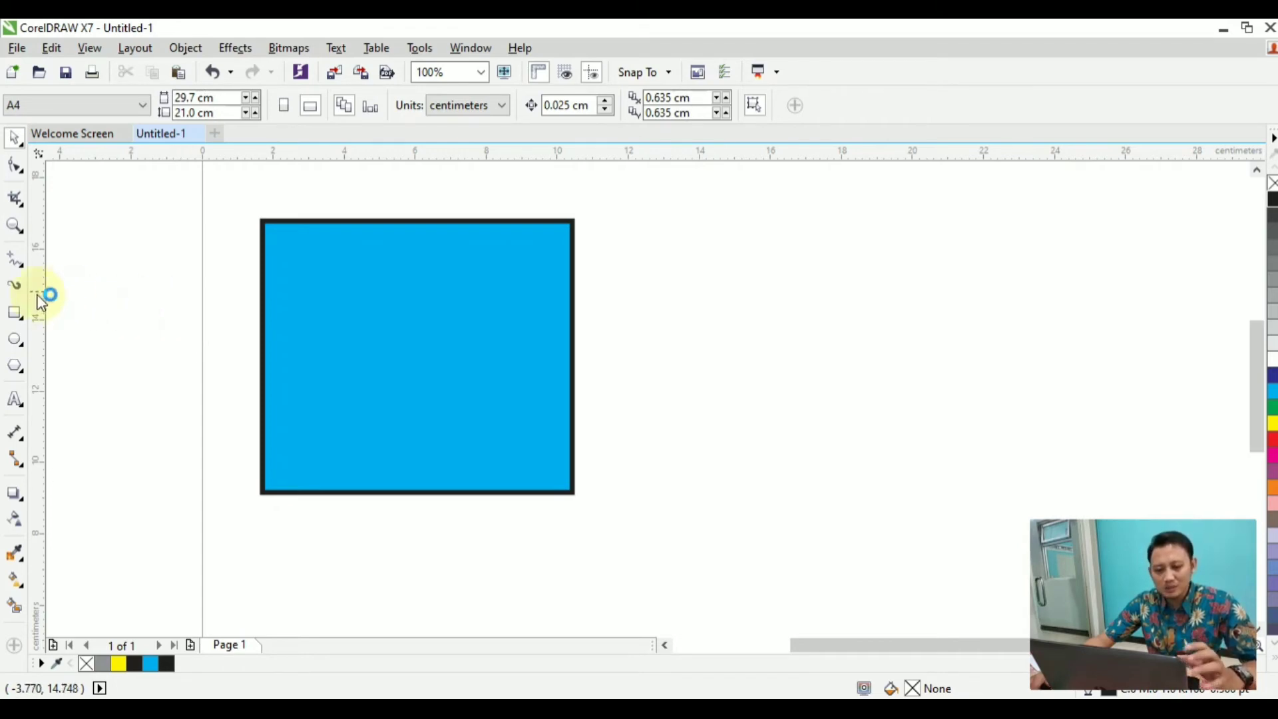
Draw a circle about 7.17 by 7.06 cm over the rectangle's lower-right area and fill it yellow.
click(15, 340)
drag(353, 329, 609, 580)
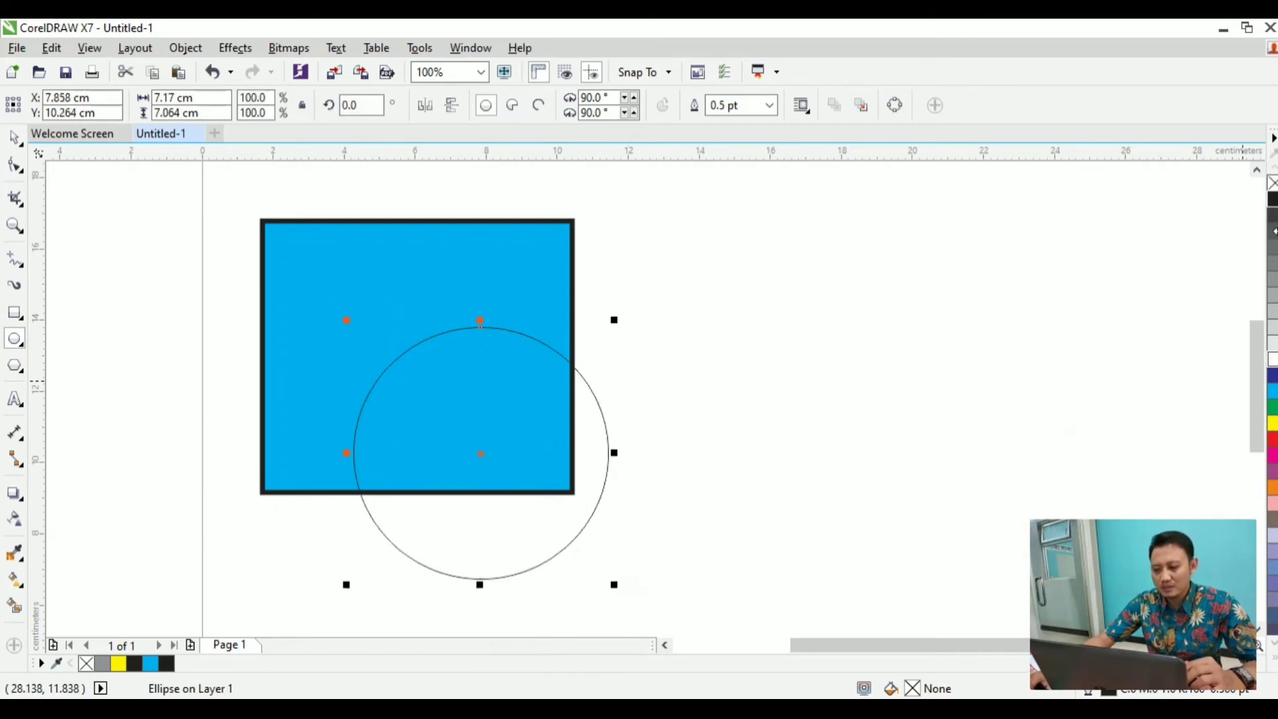
click(1272, 394)
click(1273, 423)
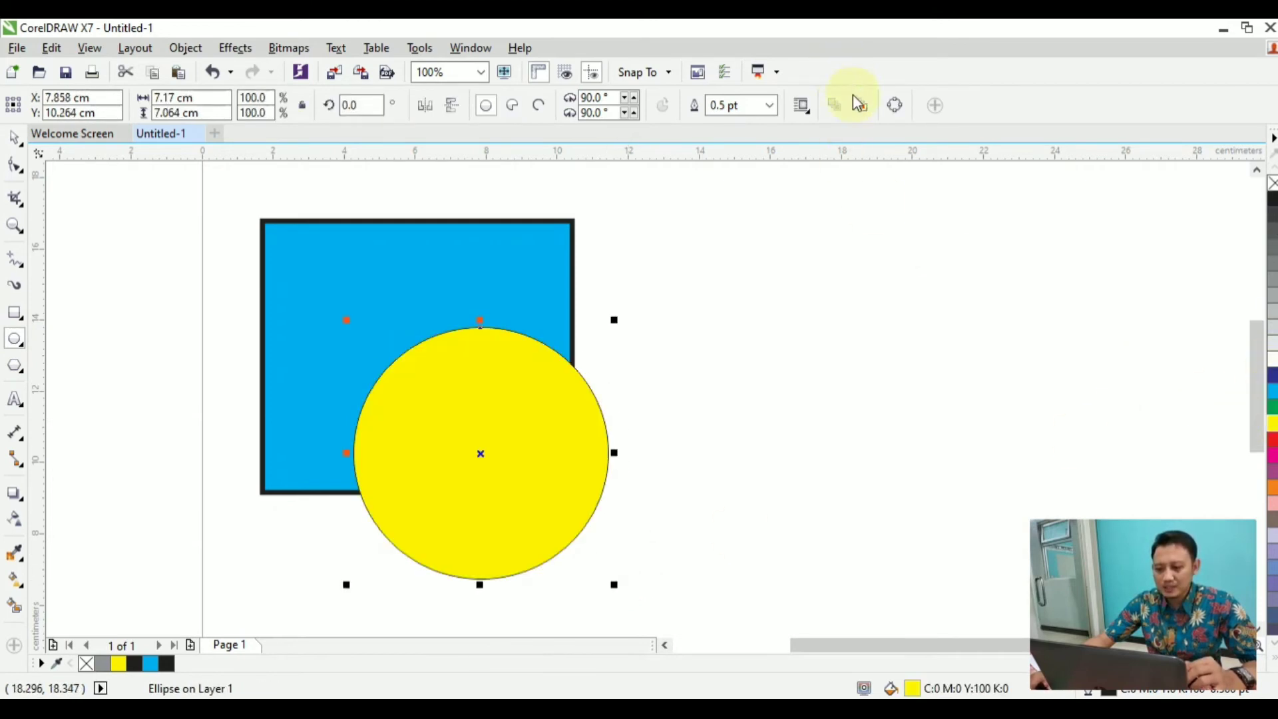
Set the yellow circle's outline to 4.0 pt and move it slightly right and down over the rectangle's corner.
click(768, 107)
click(728, 240)
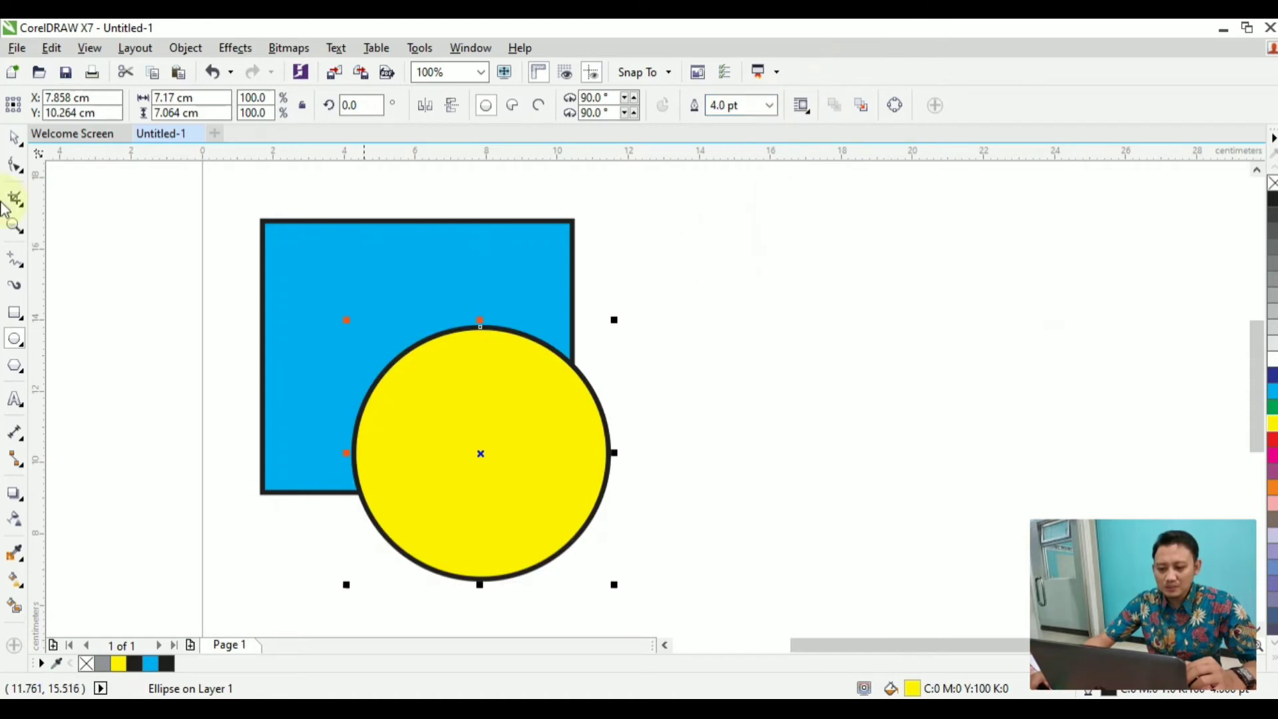
click(15, 138)
drag(403, 384, 456, 399)
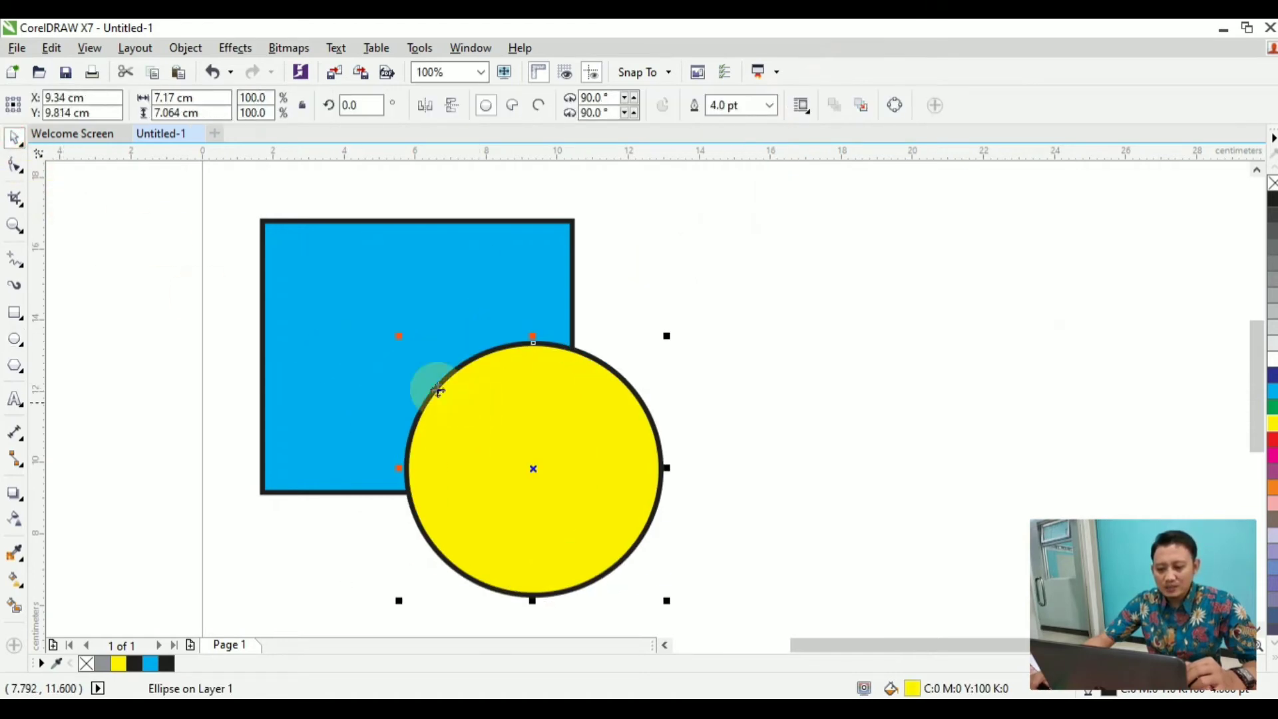
click(243, 259)
Apply Front minus back to the rectangle and the yellow circle, and undo it.
drag(238, 207, 708, 615)
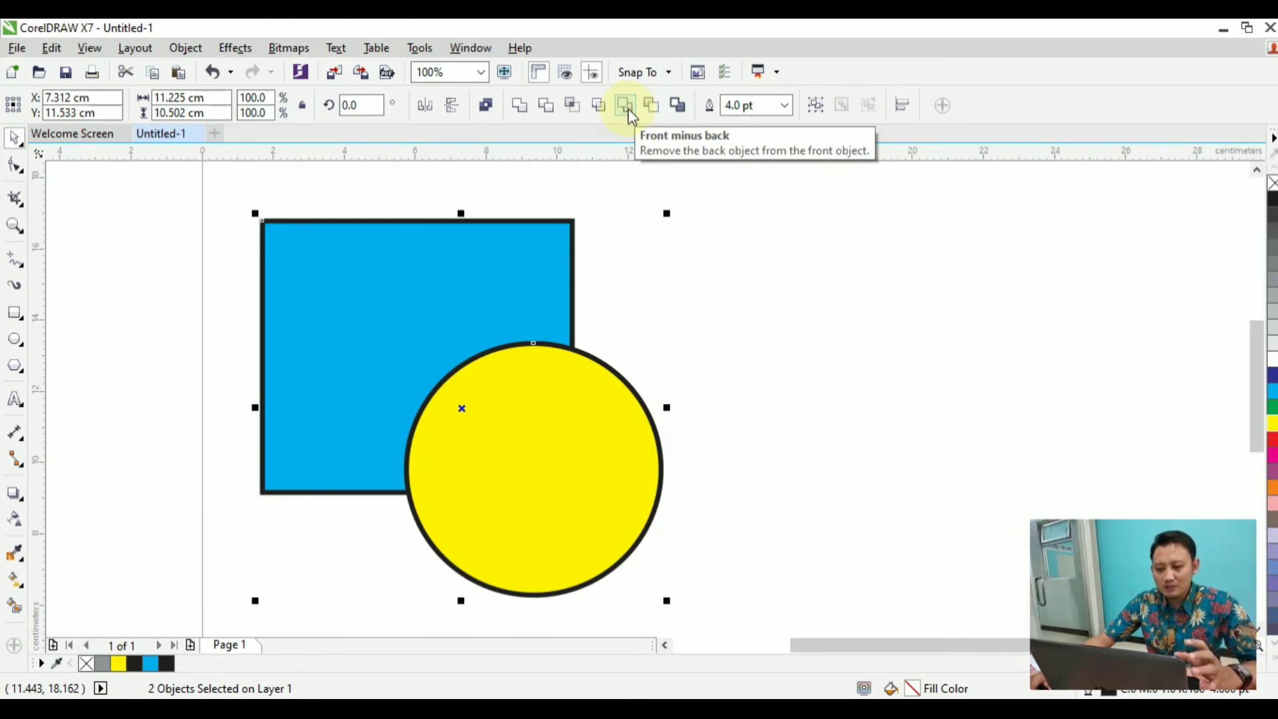
click(629, 111)
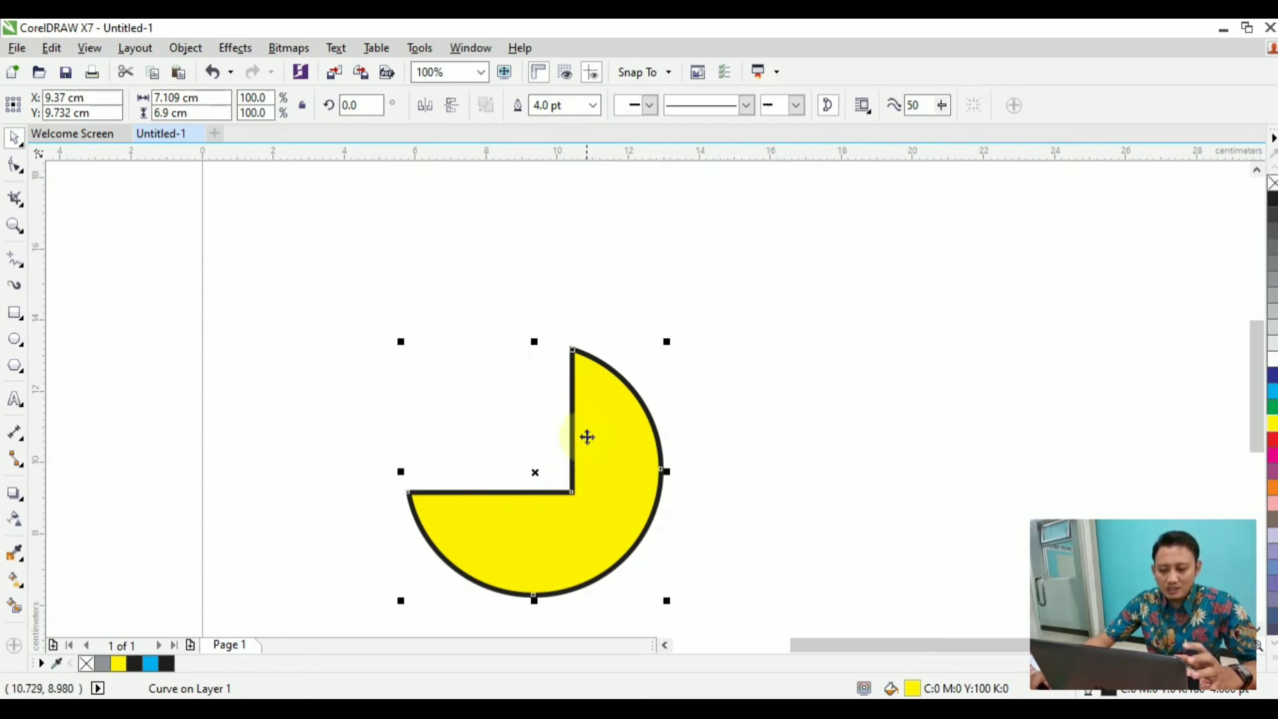
key(ctrl+z)
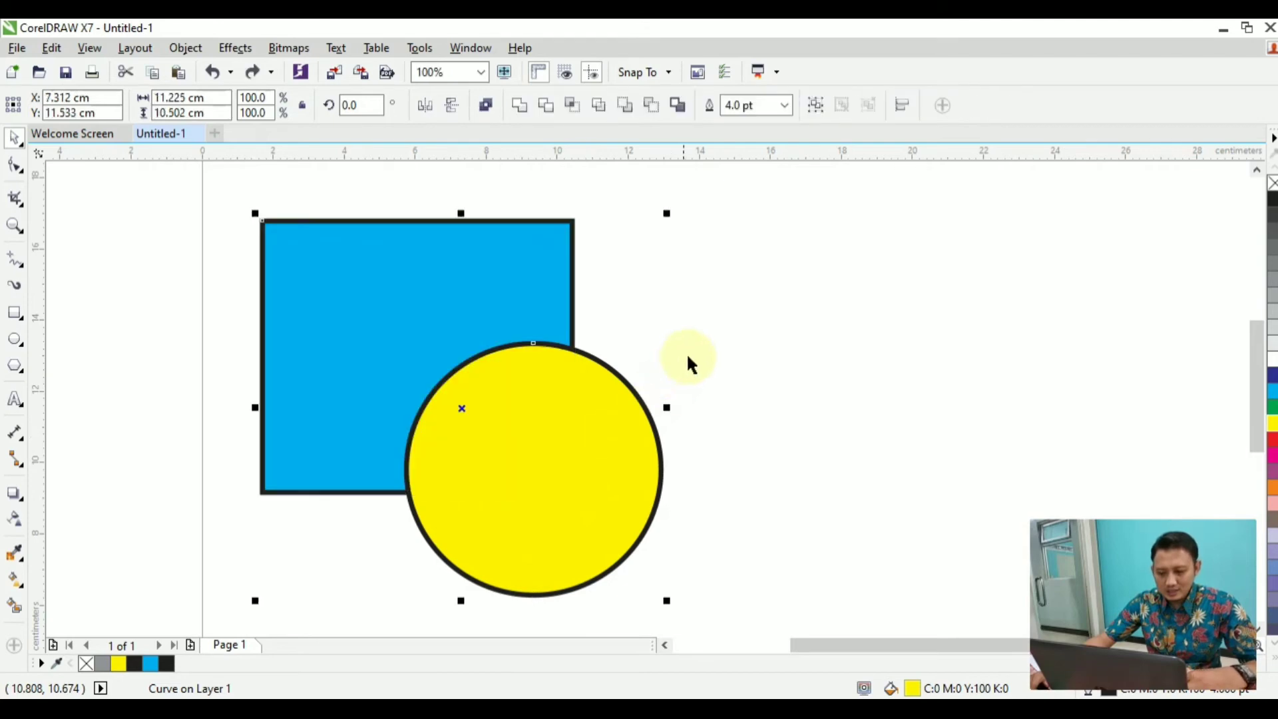
Nudge the rectangle slightly left and down, and the yellow circle slightly right and up, keeping them overlapped.
click(687, 362)
drag(519, 286, 489, 303)
drag(609, 424, 619, 413)
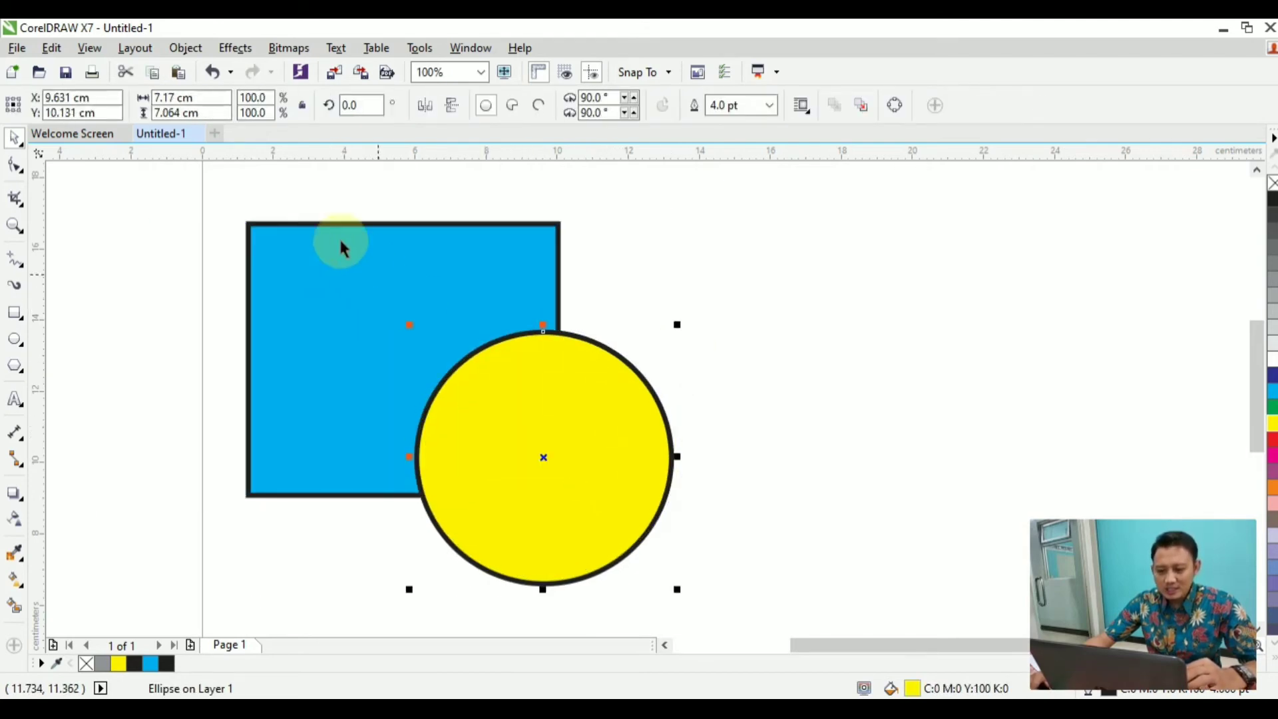
Simplify the overlapping rectangle and yellow circle.
drag(201, 190, 708, 608)
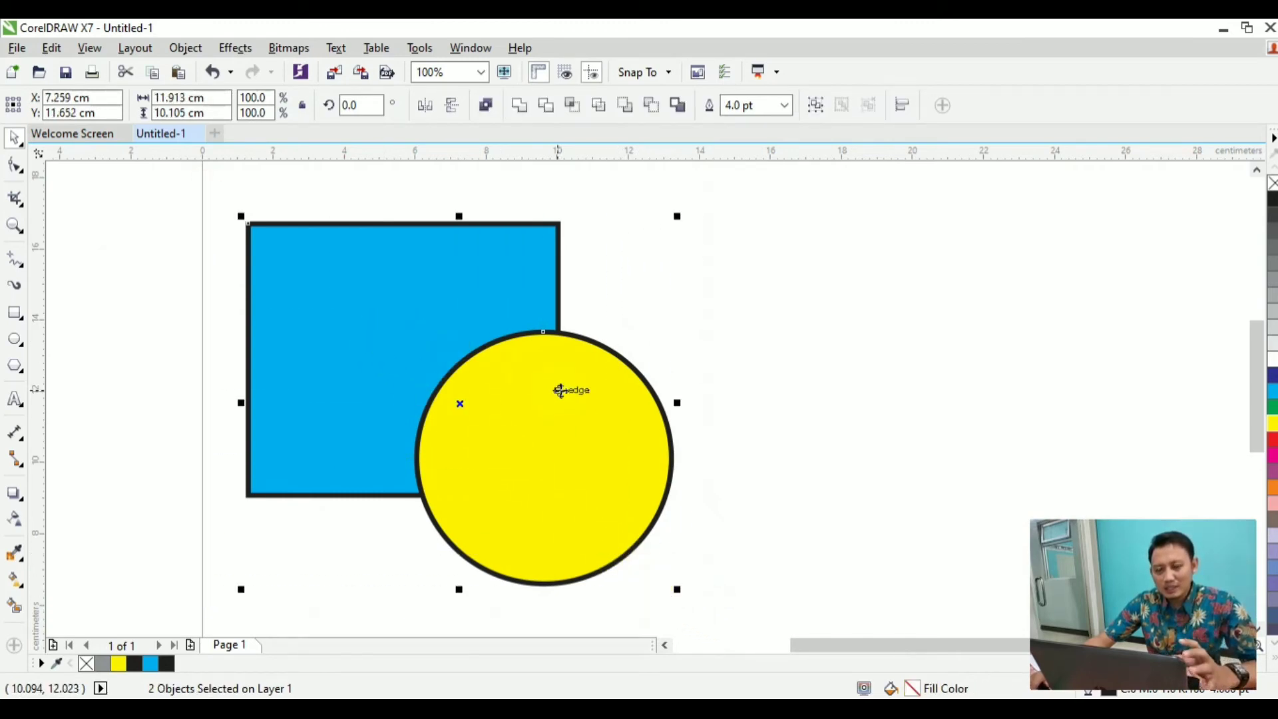
click(598, 106)
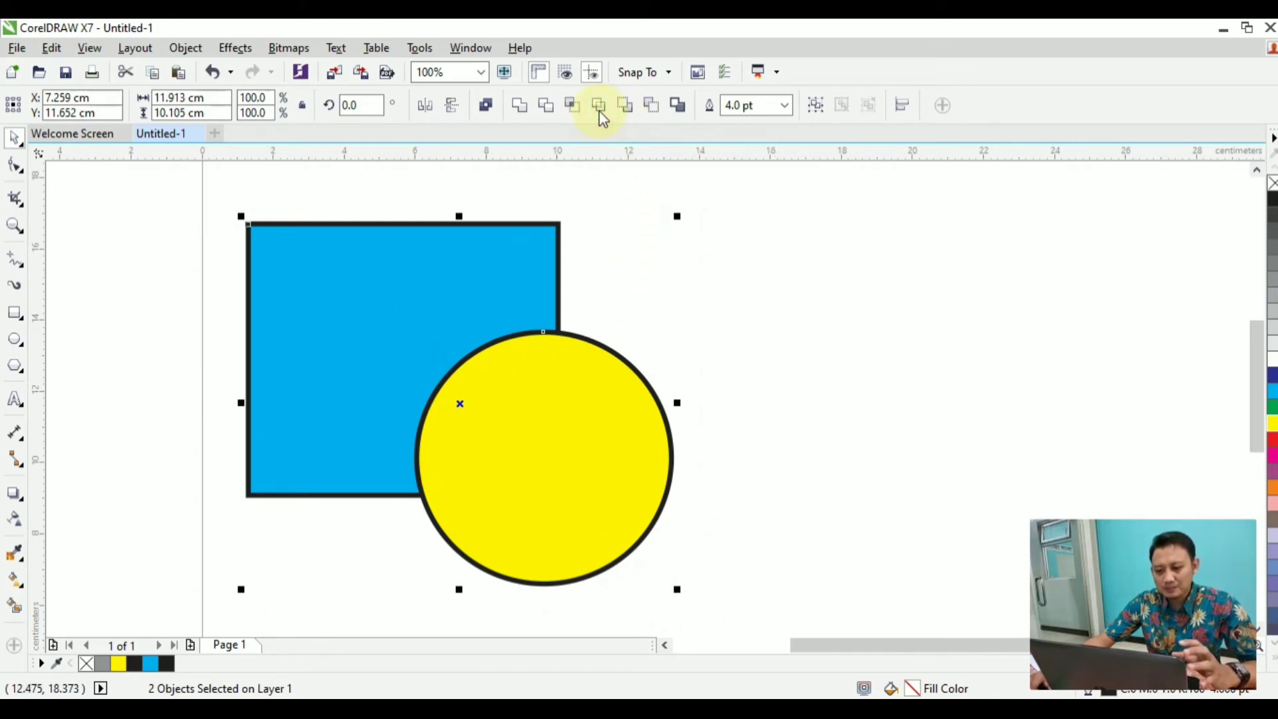
Undo the Simplify, and try Front minus back on the rectangle and yellow circle, undoing that too.
key(ctrl+z)
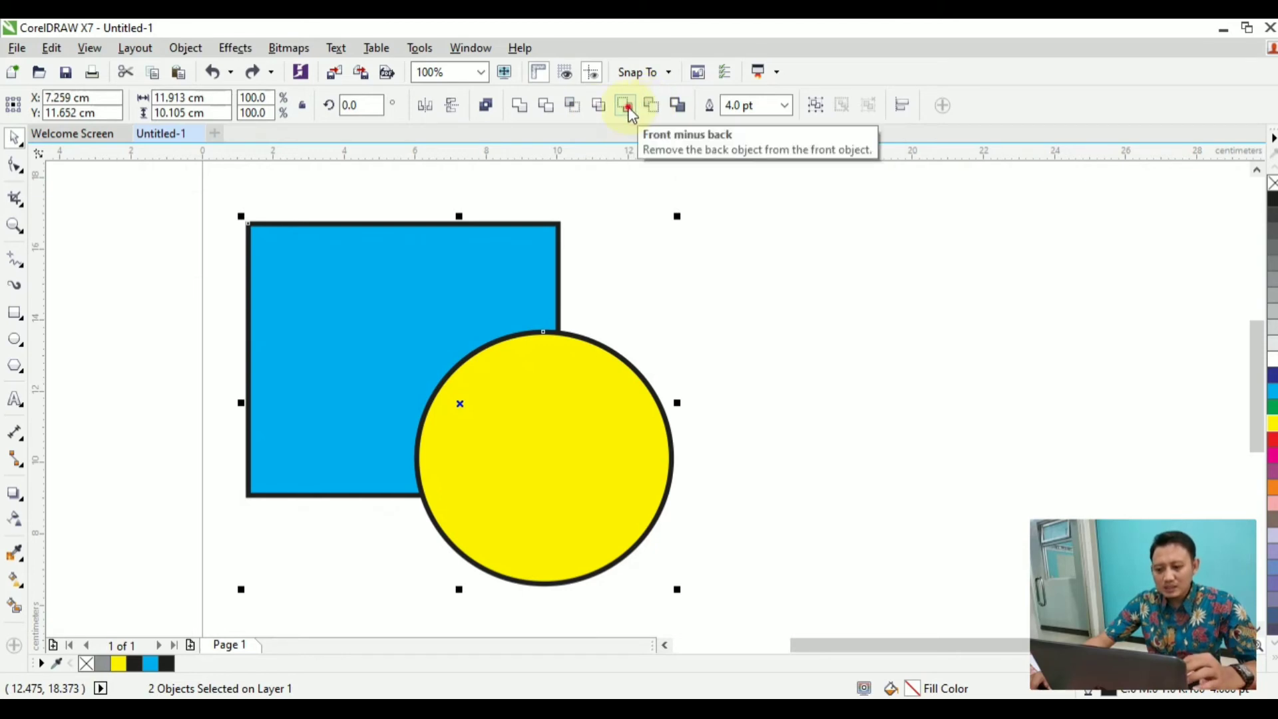
click(627, 107)
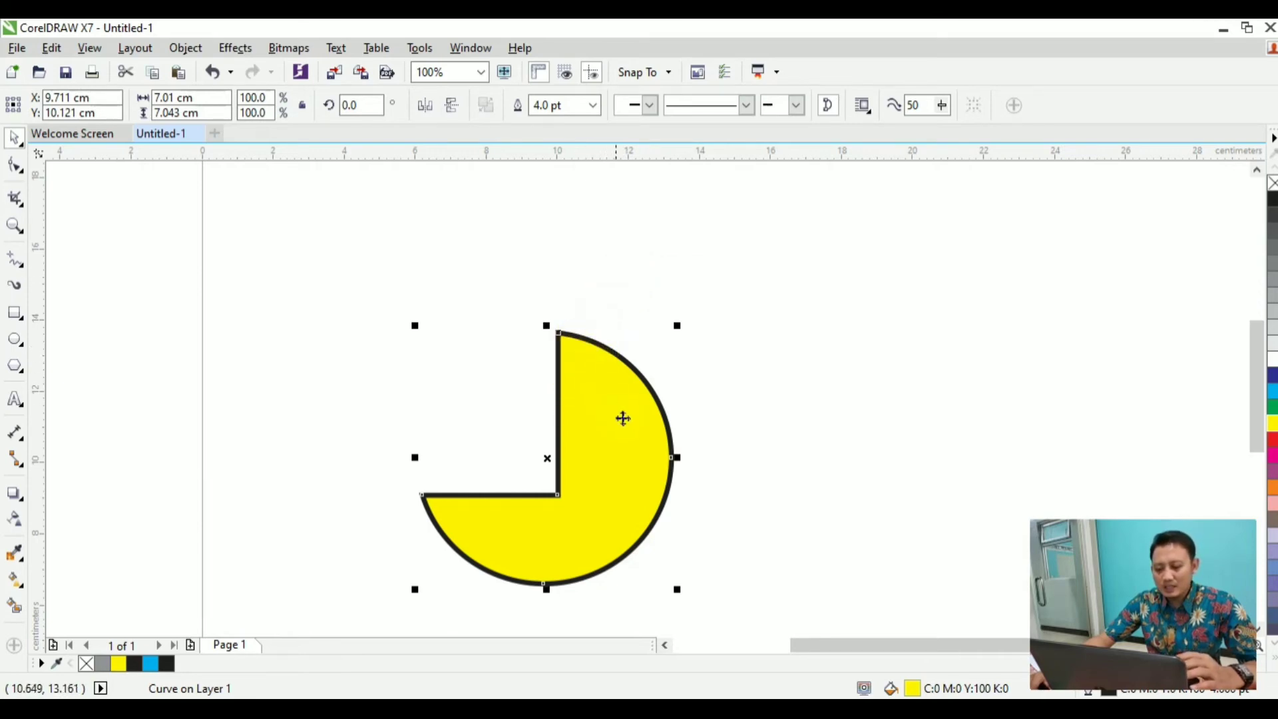
key(ctrl+z)
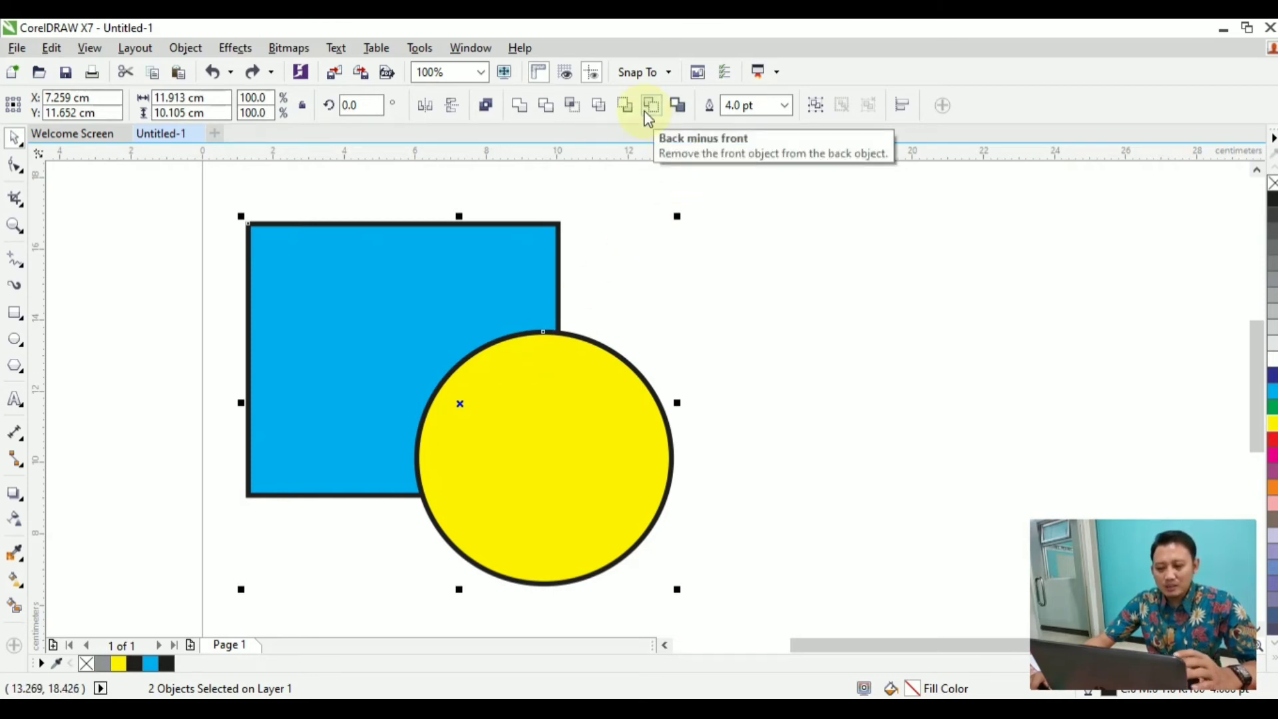
Apply Back minus front to the cyan rectangle and yellow circle, and undo it.
click(617, 284)
click(482, 266)
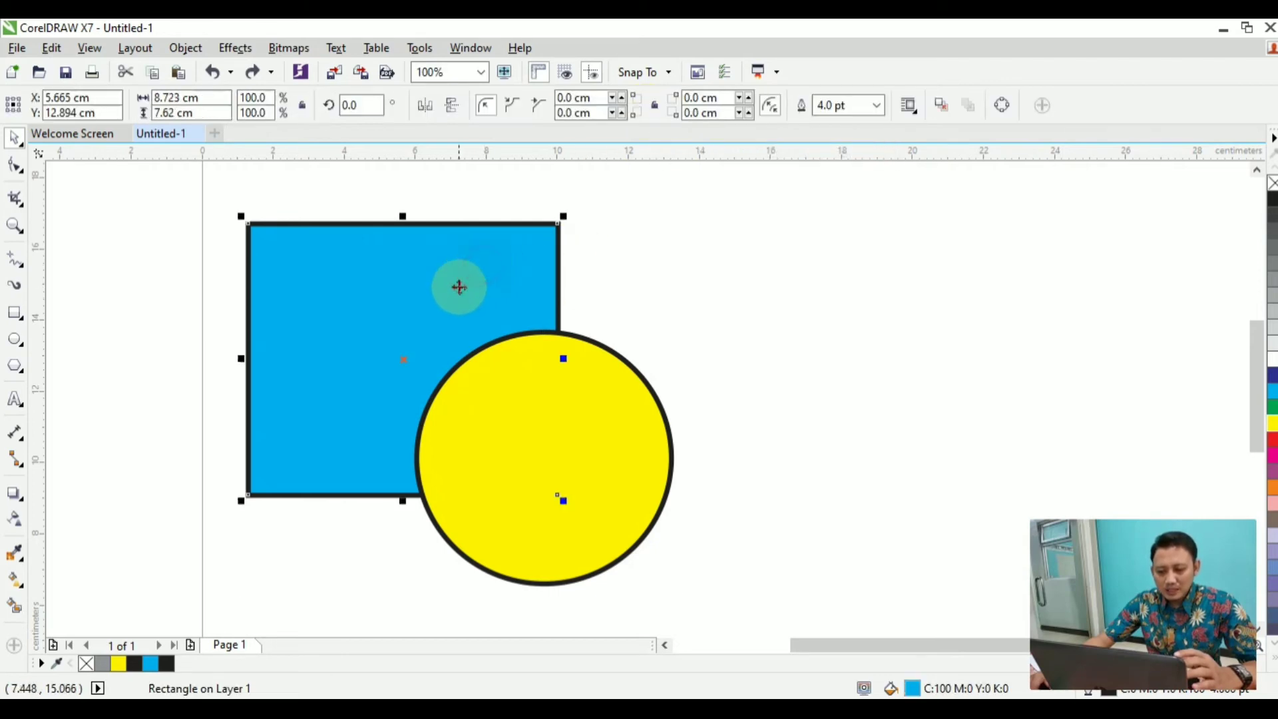
drag(212, 208, 673, 576)
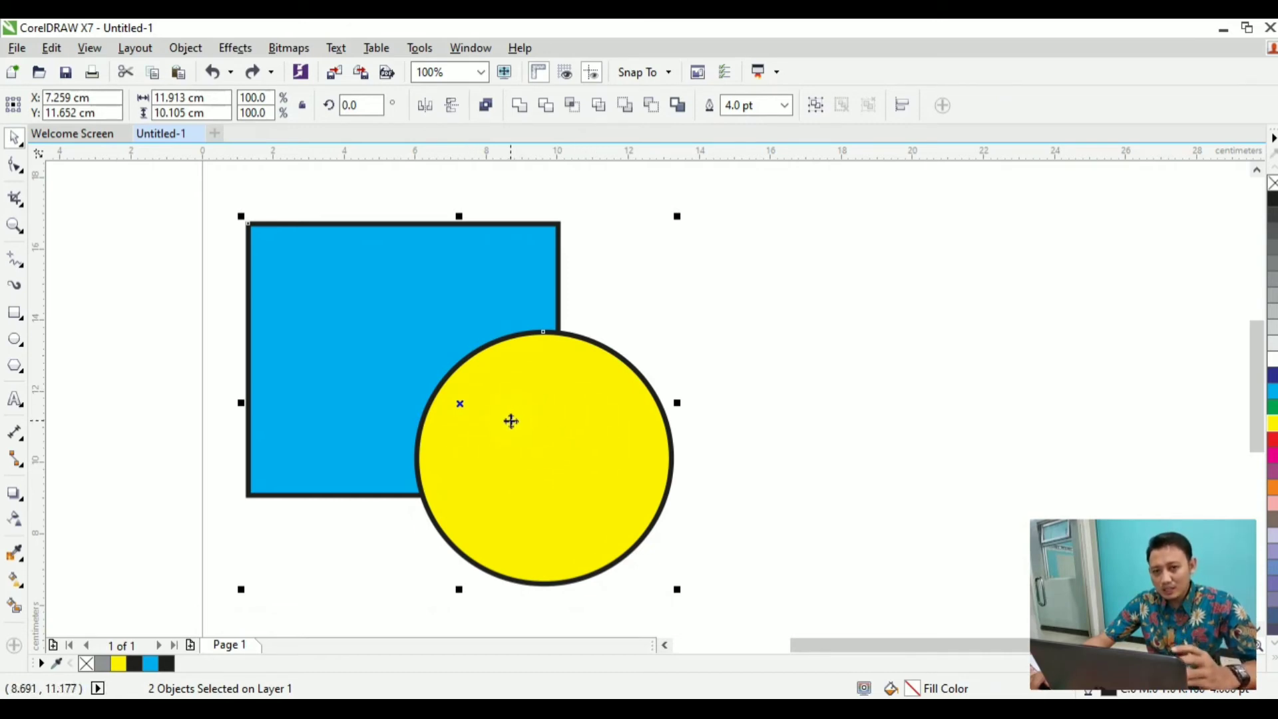
click(644, 135)
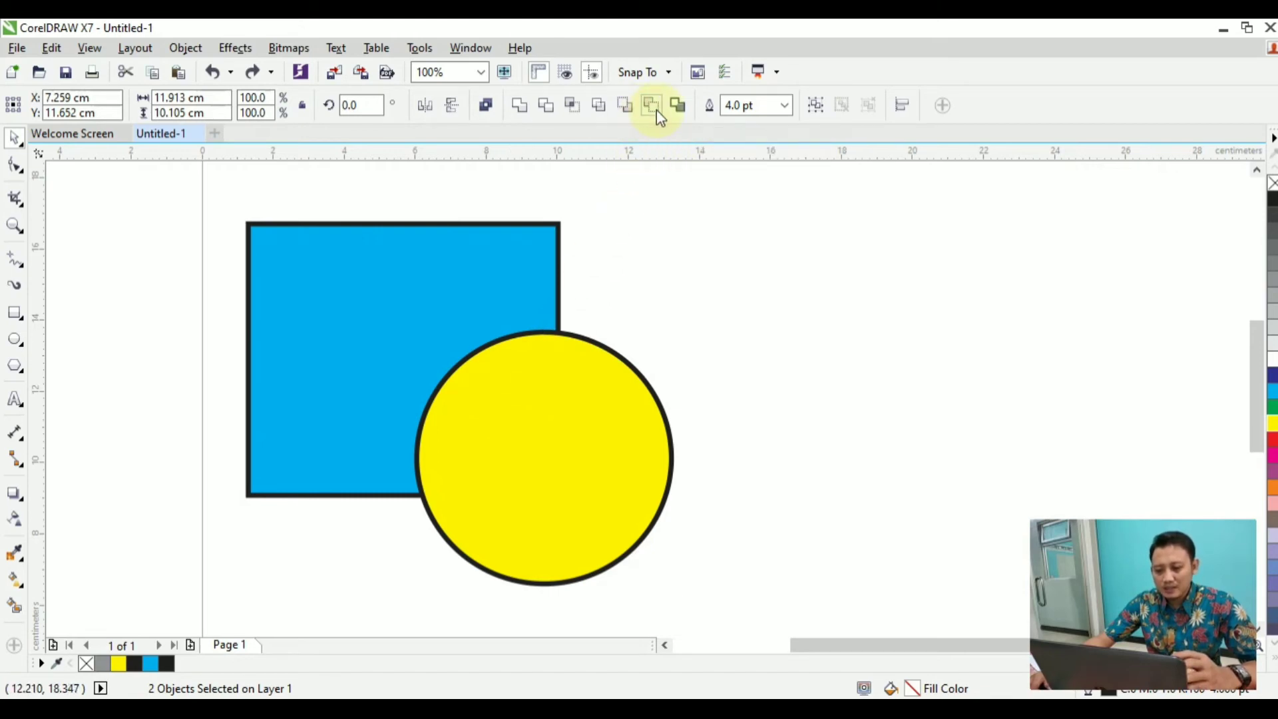
click(653, 107)
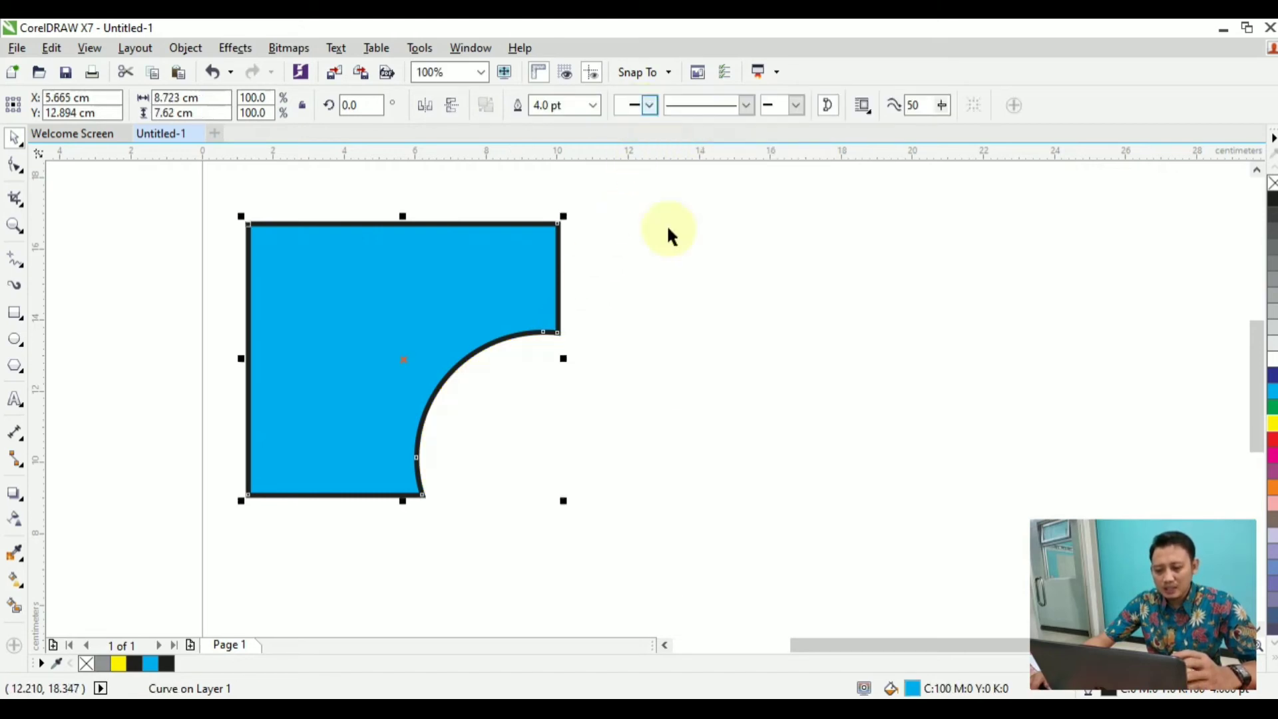
click(671, 283)
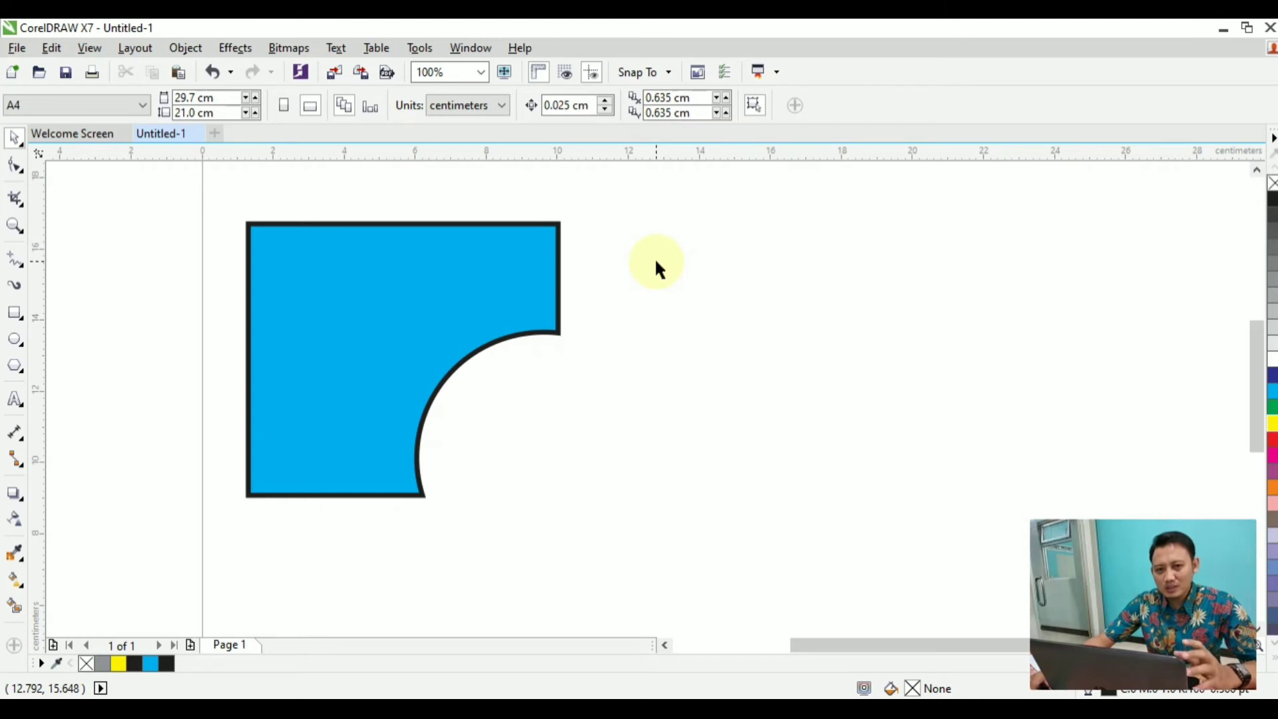
click(531, 384)
key(ctrl+z)
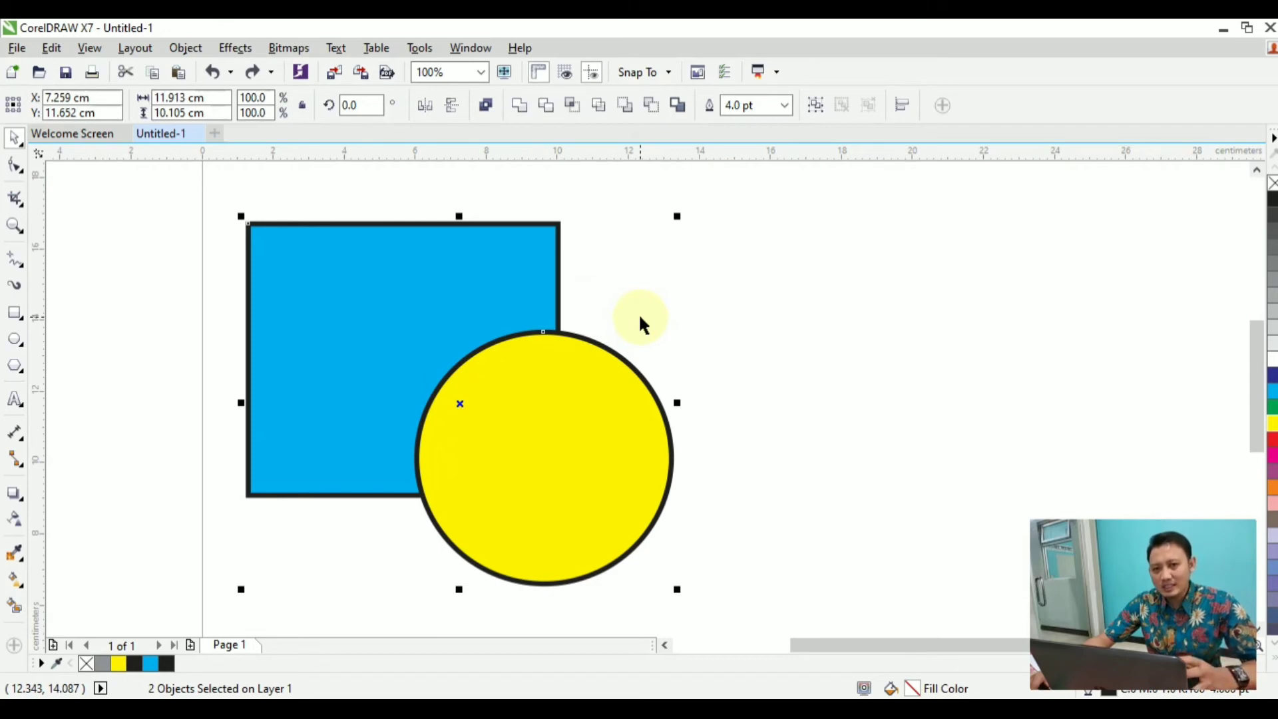
Apply Front minus back once more to the reselected rectangle and circle, undo it, and clear the selection.
click(638, 322)
click(540, 308)
click(578, 414)
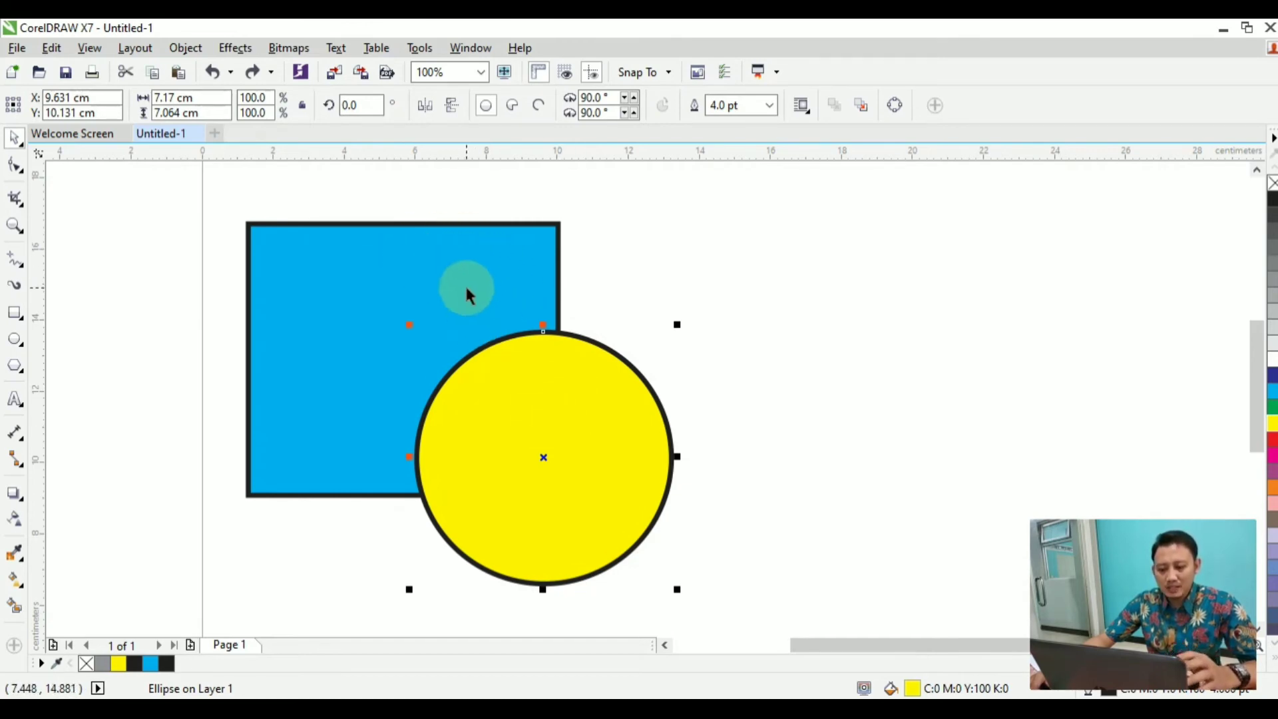
drag(225, 205, 735, 616)
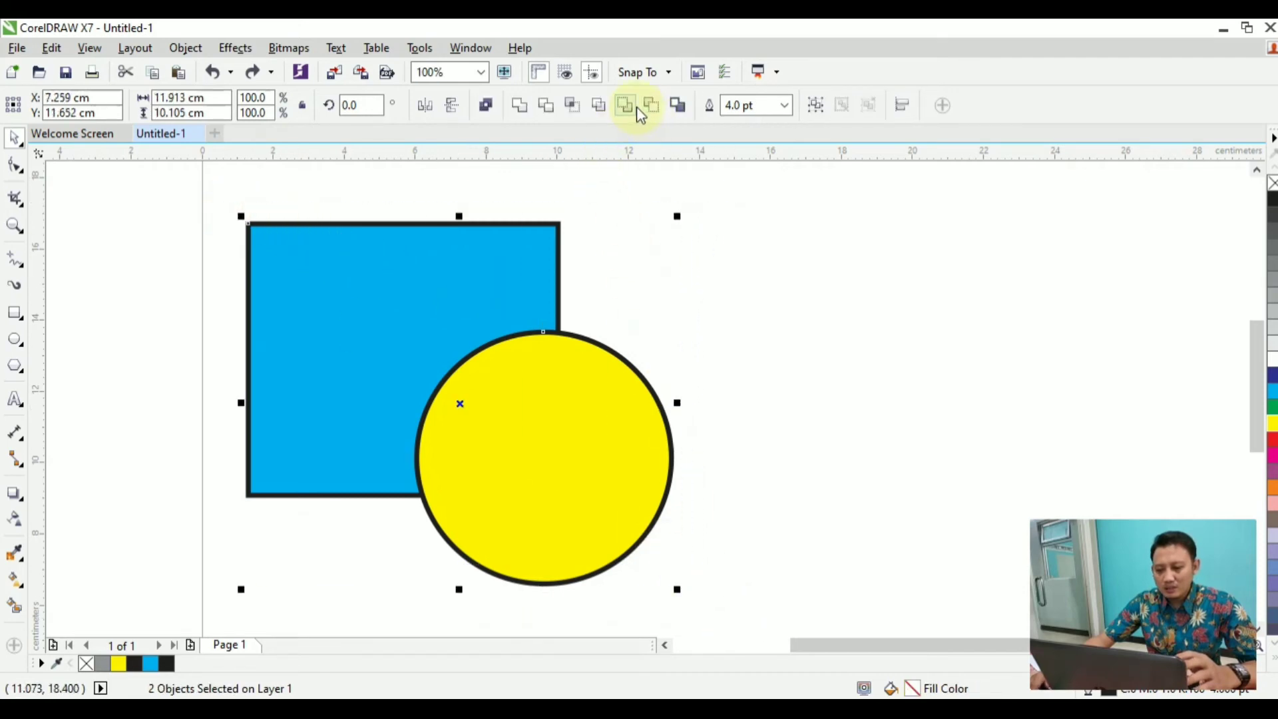
click(633, 106)
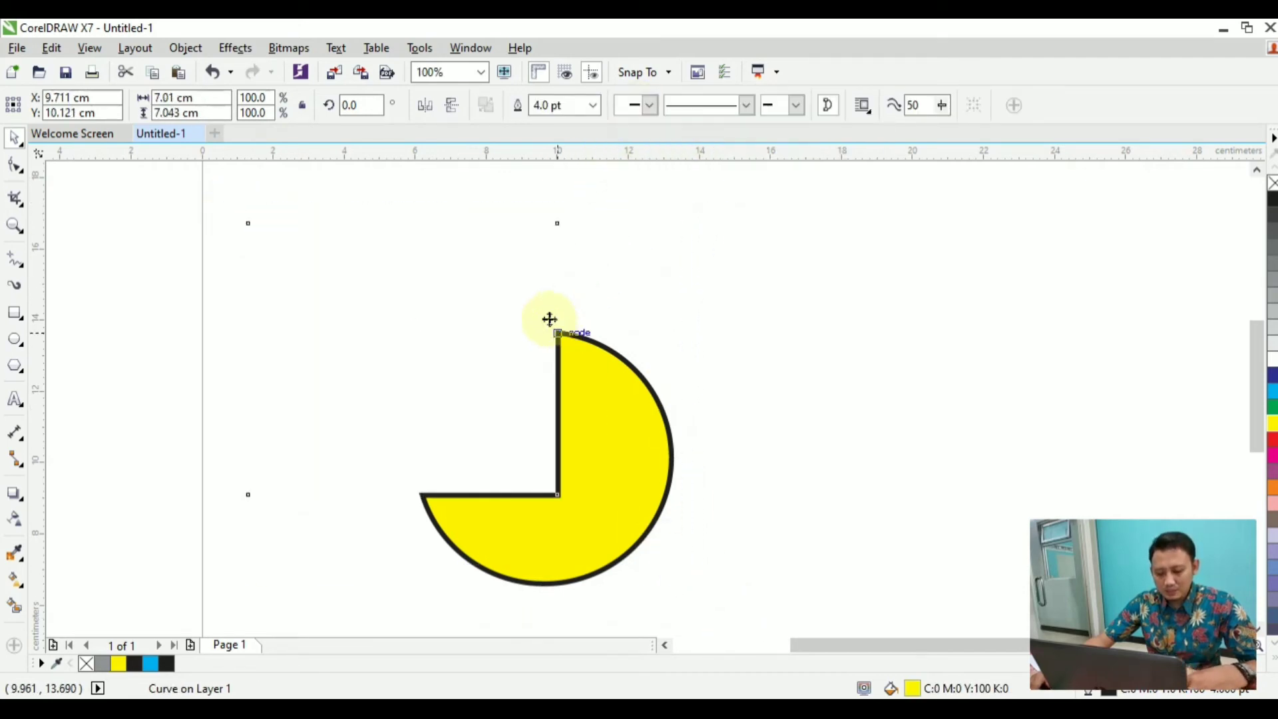
key(ctrl+z)
click(722, 308)
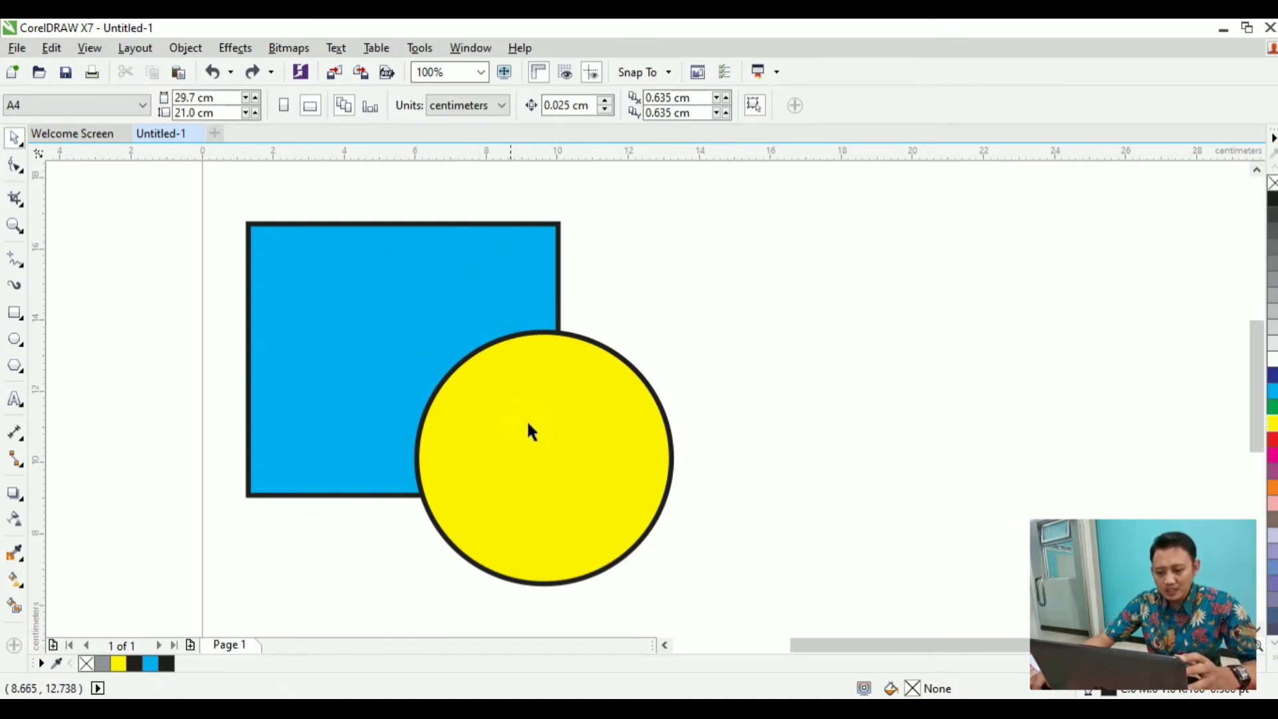
Move the yellow circle slightly left and up over the rectangle's lower-right corner.
drag(225, 200, 724, 589)
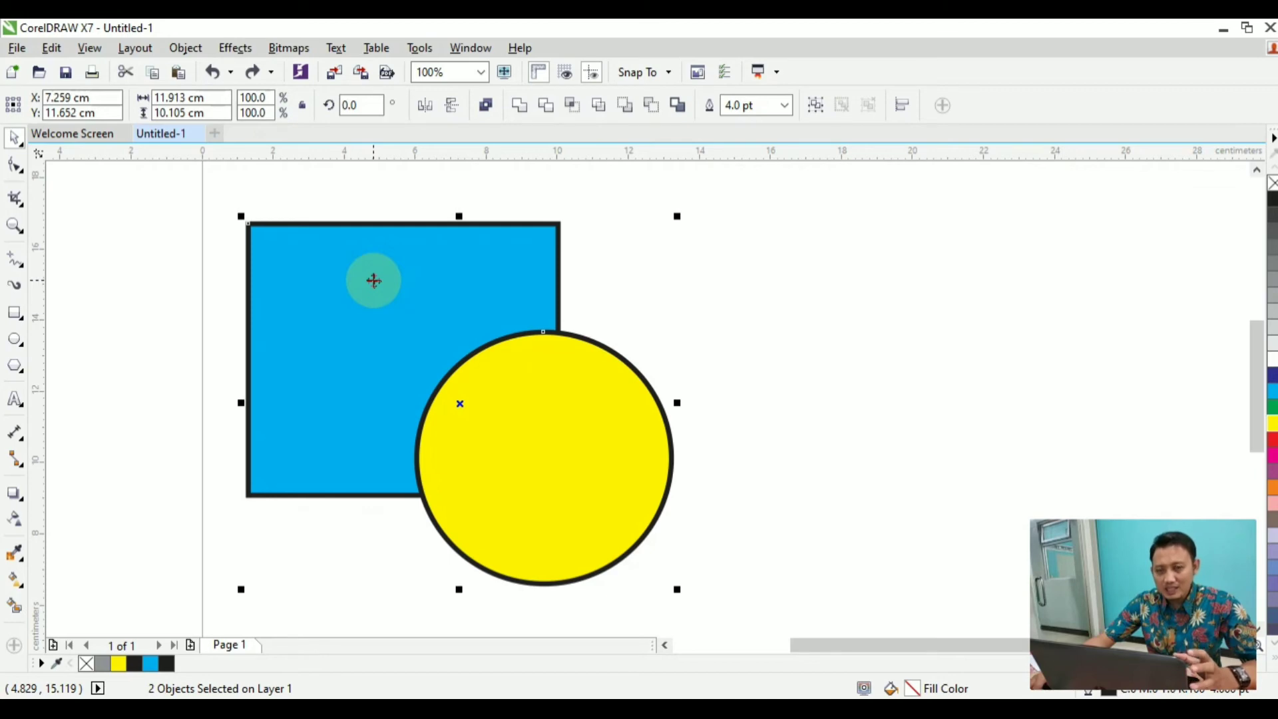
click(701, 365)
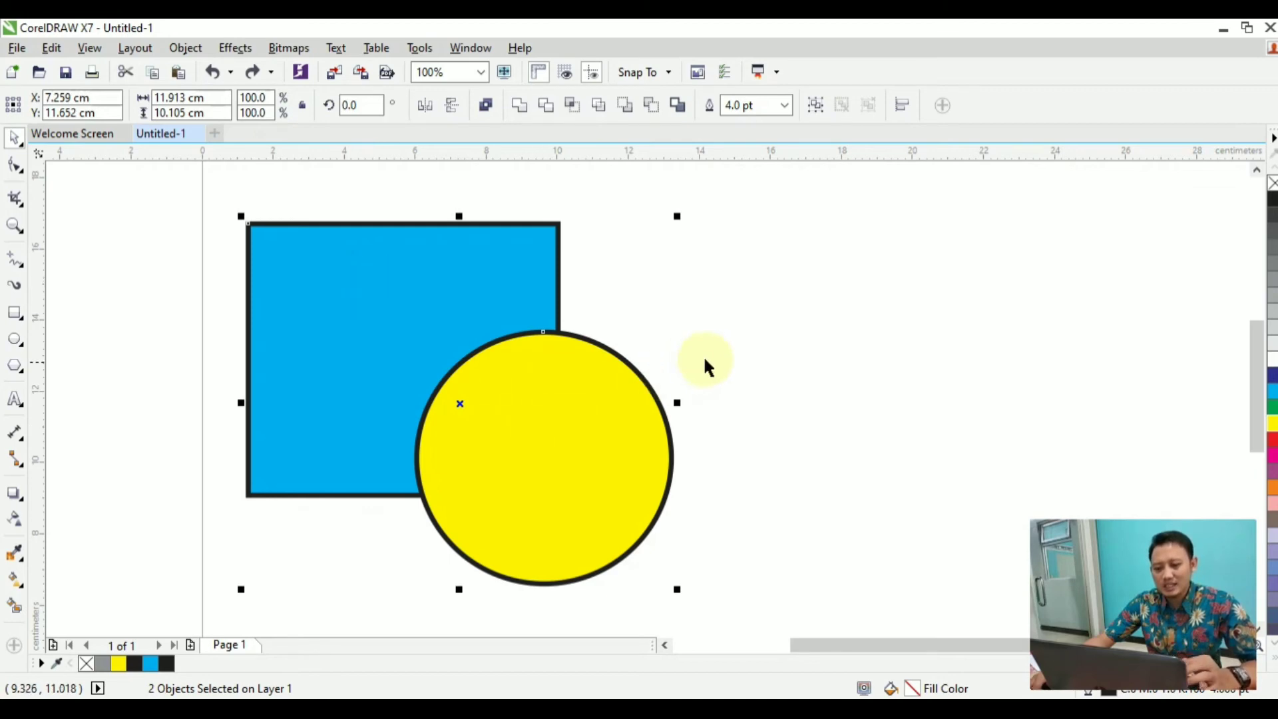
drag(541, 416, 519, 395)
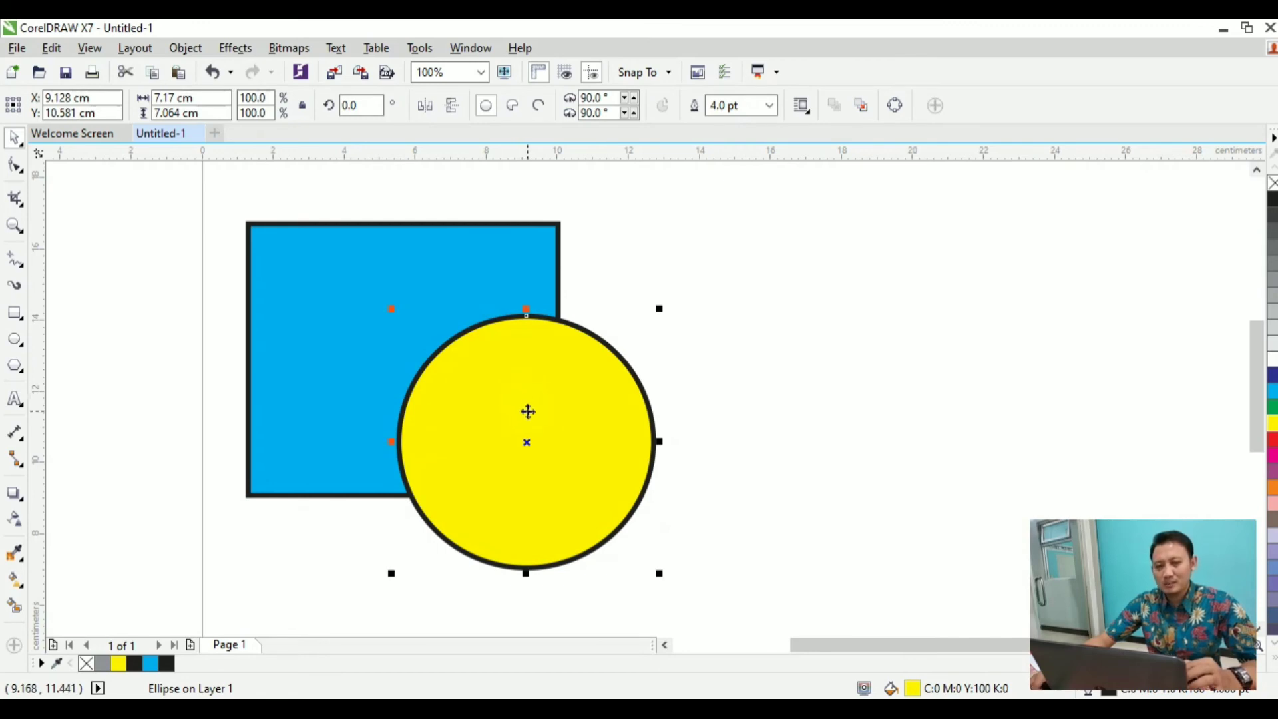
Create a boundary around the rectangle and circle, and move the boundary outline into the empty space right of them.
click(244, 259)
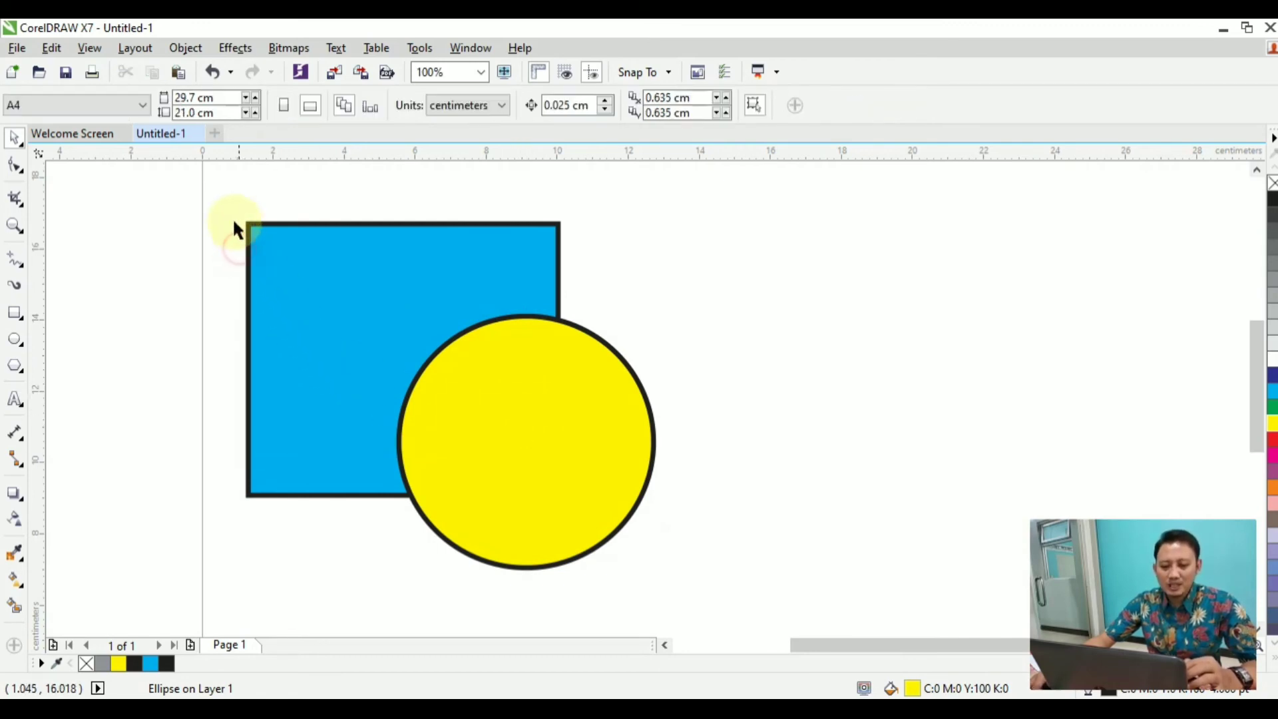
drag(231, 206, 692, 595)
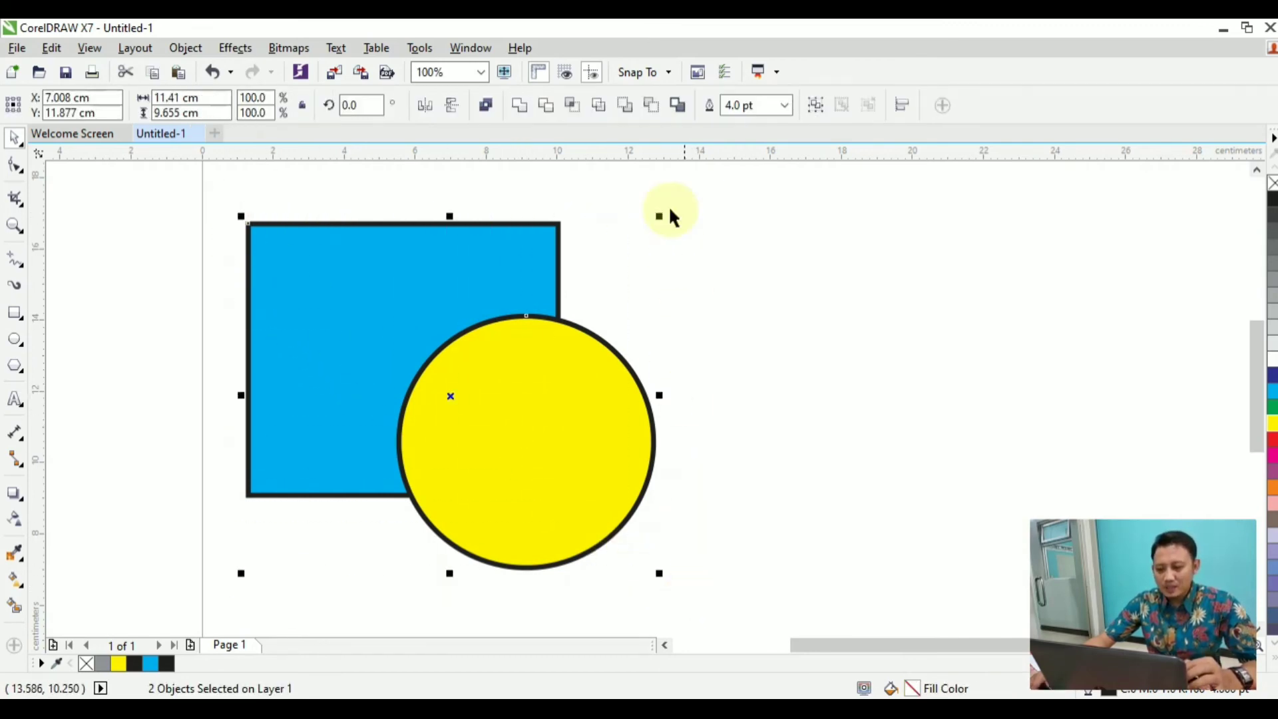
click(679, 113)
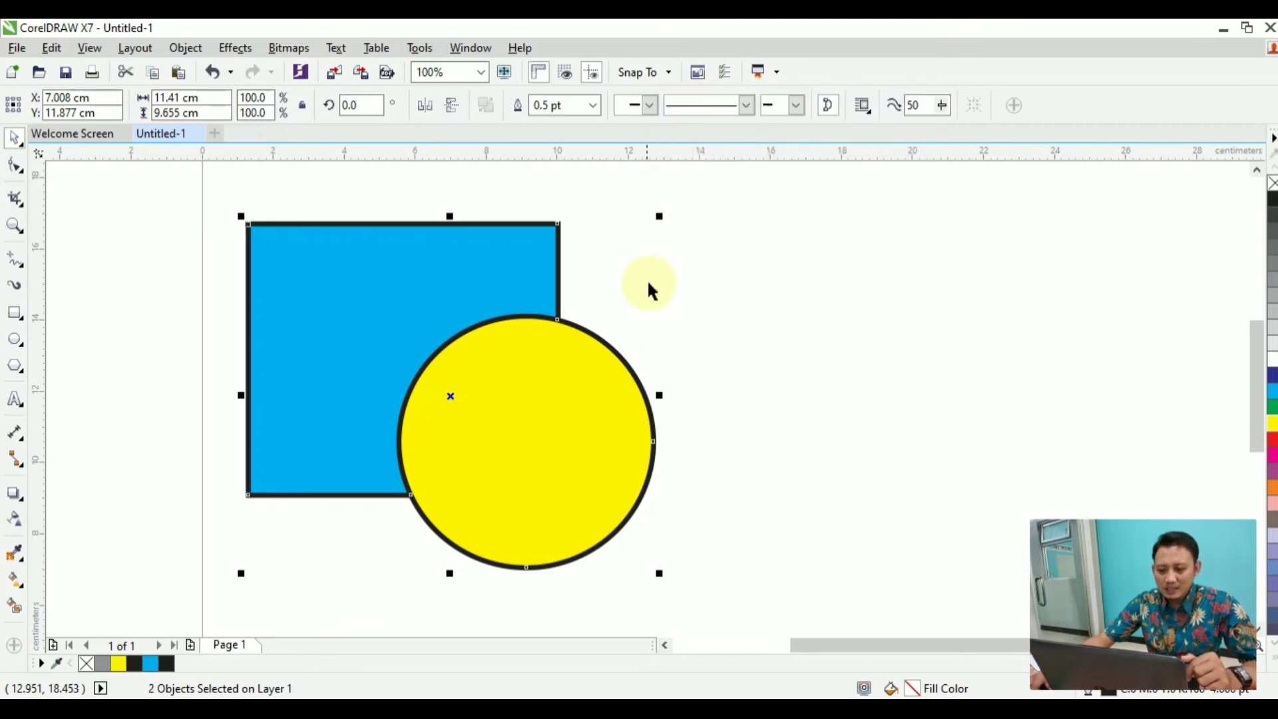
drag(533, 286, 945, 258)
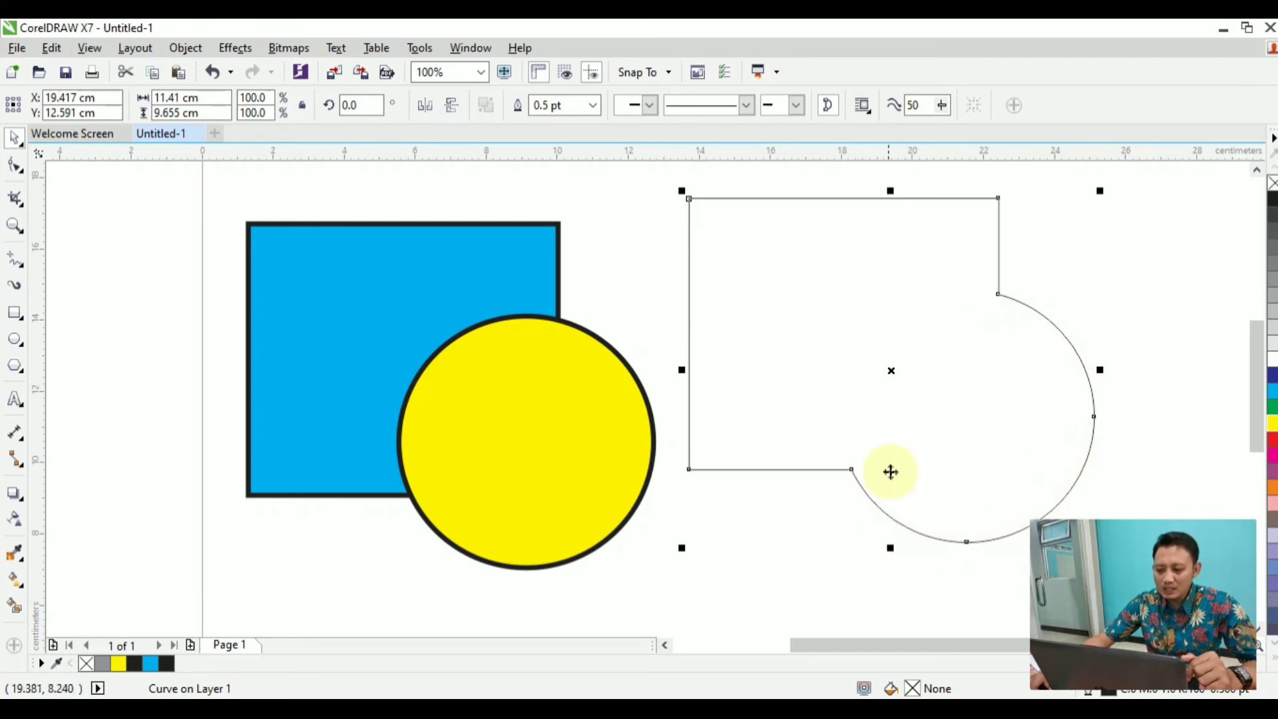
Move the yellow circle over the rectangle's lower-left corner, and select the boundary outline for comparison.
drag(512, 305, 287, 367)
drag(357, 393, 314, 386)
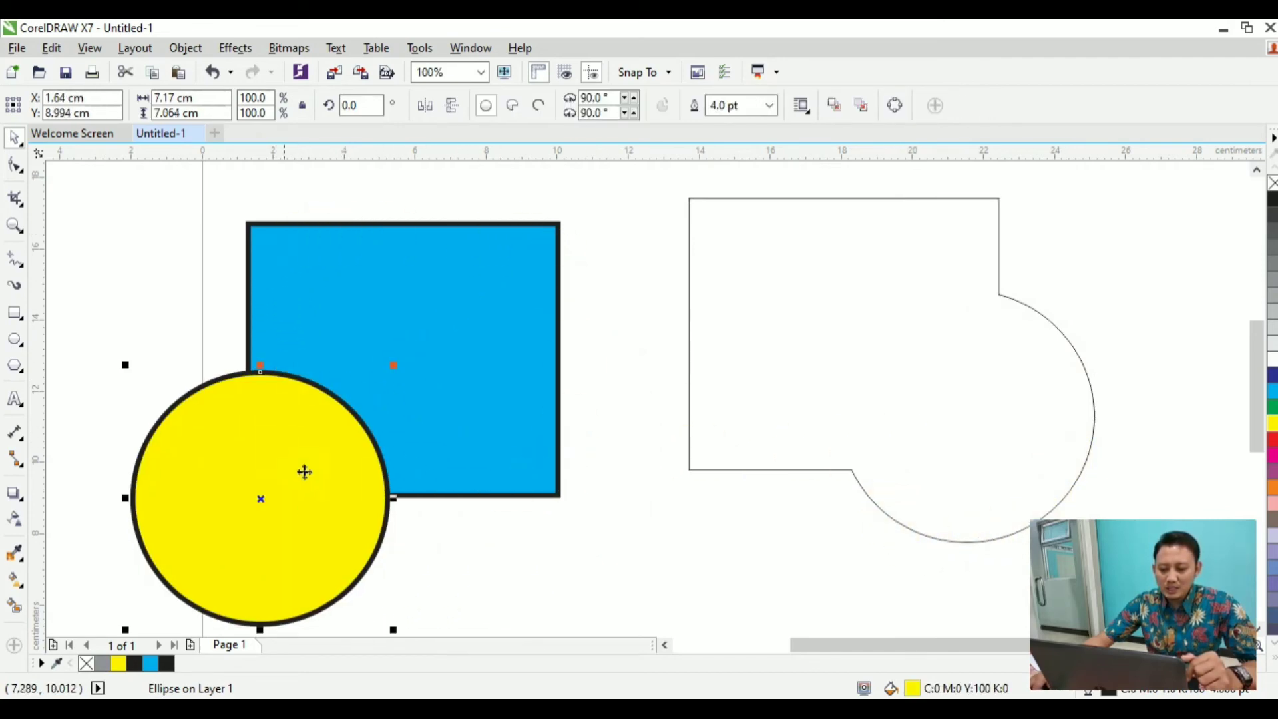
click(899, 370)
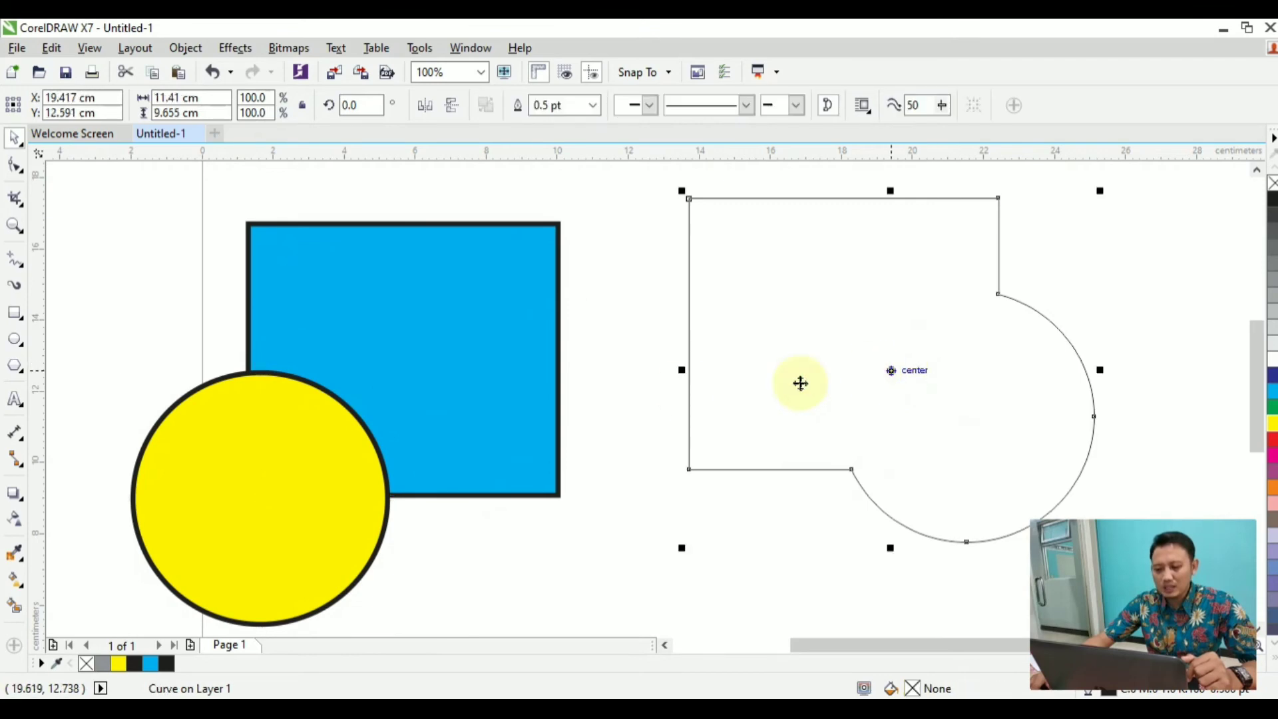
Weld the rectangle and yellow circle to compare with the boundary outline, and undo the weld.
drag(182, 360, 590, 611)
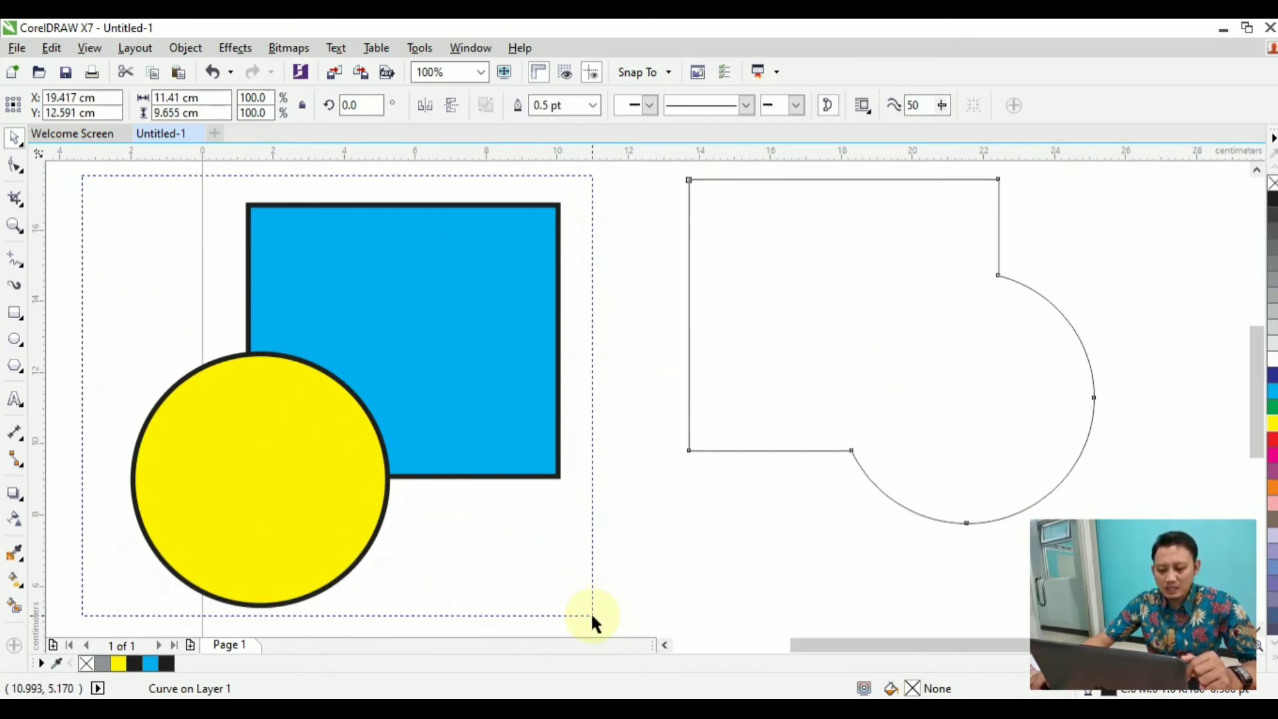
click(529, 113)
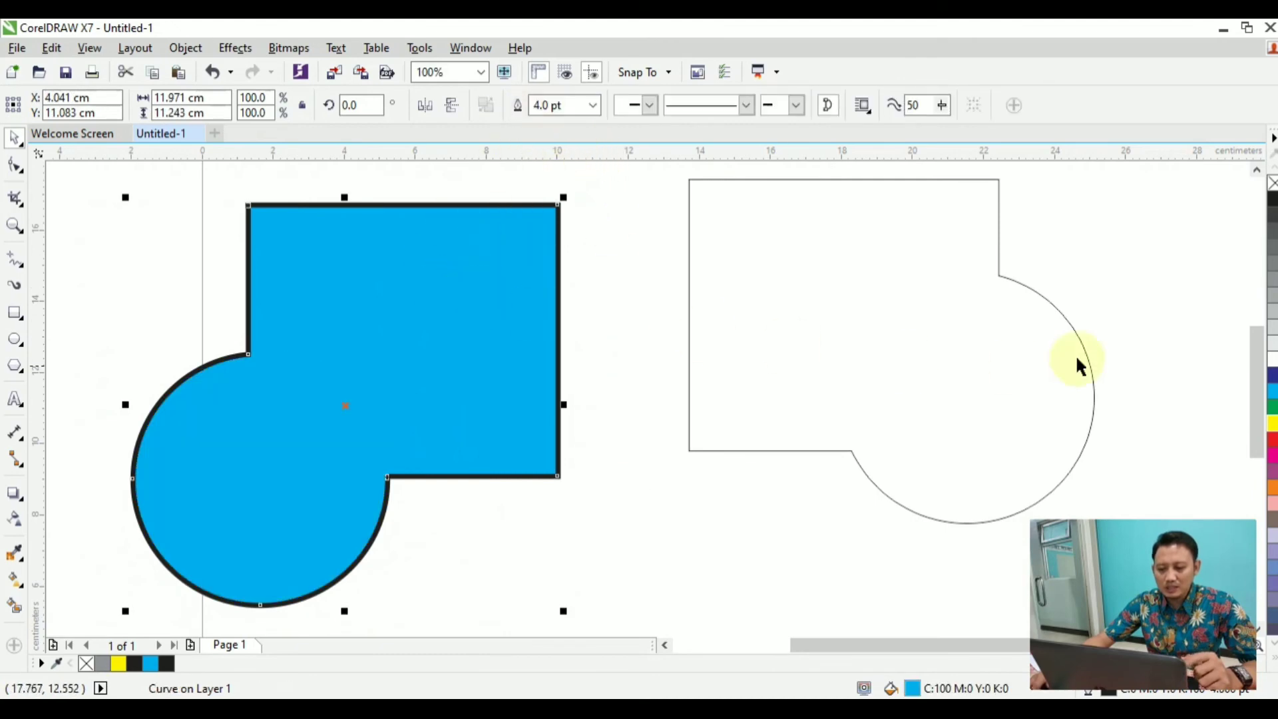
click(866, 299)
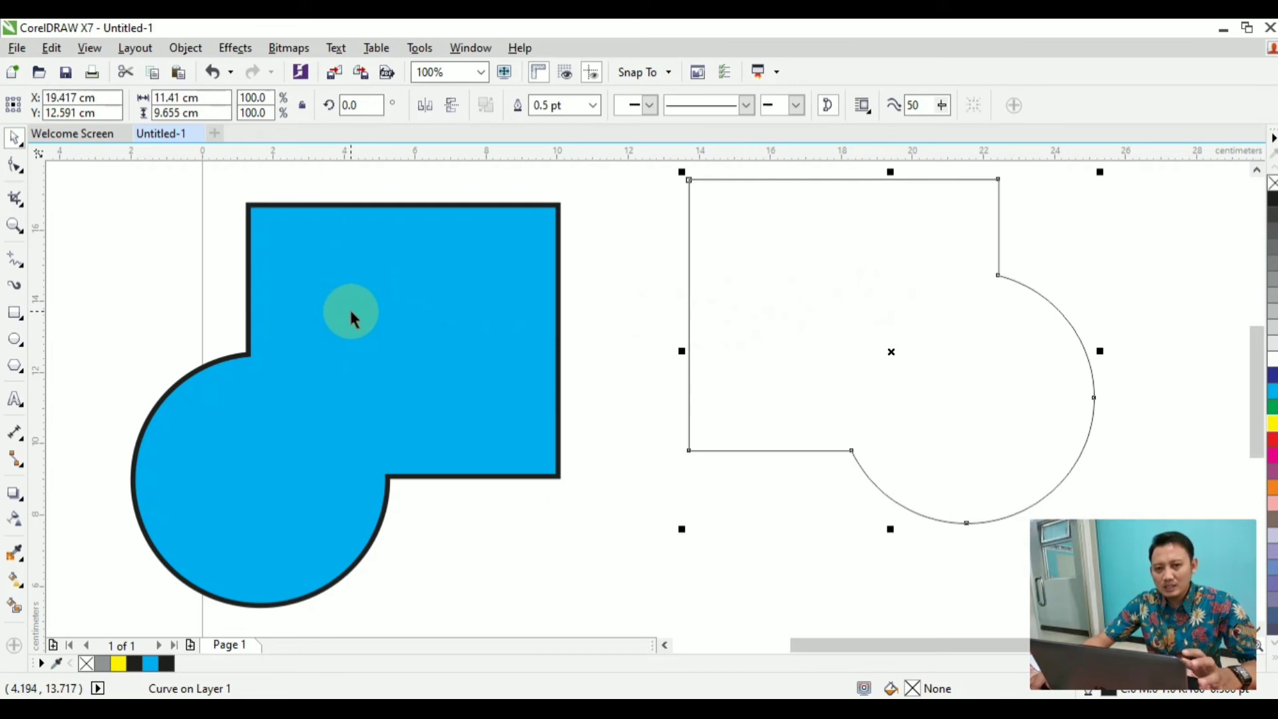
key(ctrl+z)
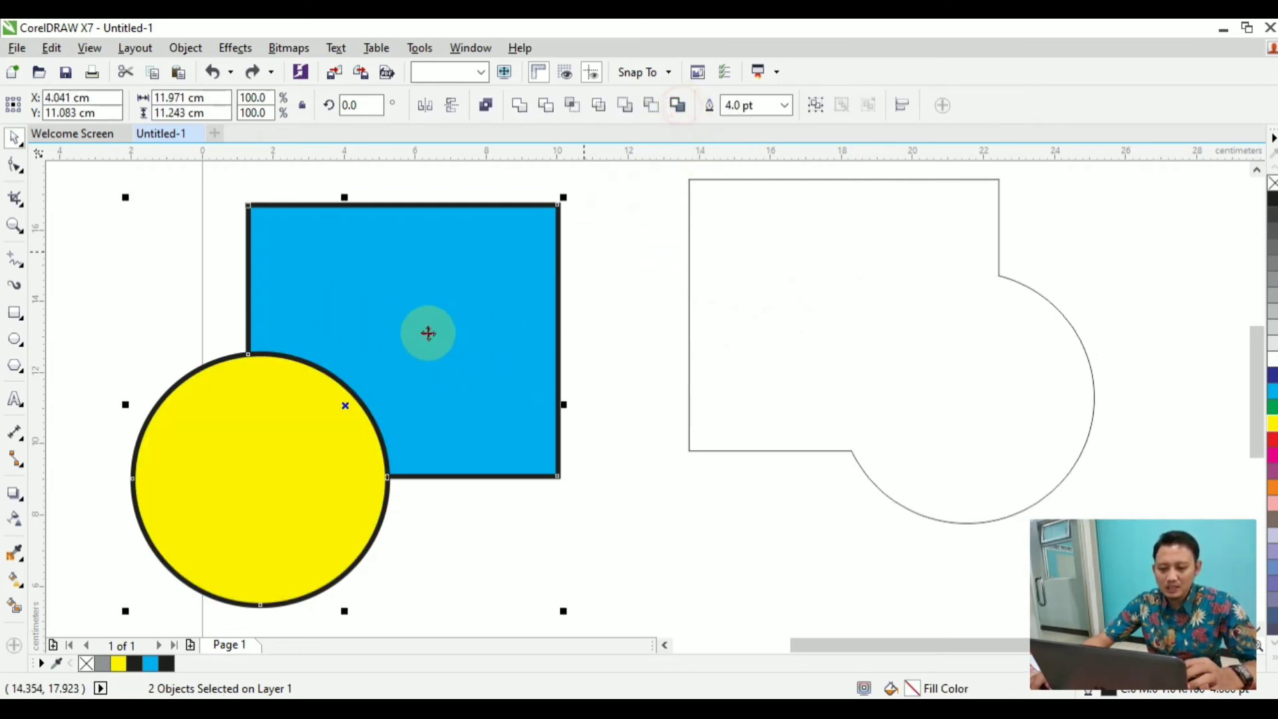
Delete the new boundary around the two shapes and the earlier boundary outline beside them.
drag(363, 330, 619, 408)
key(Delete)
click(794, 392)
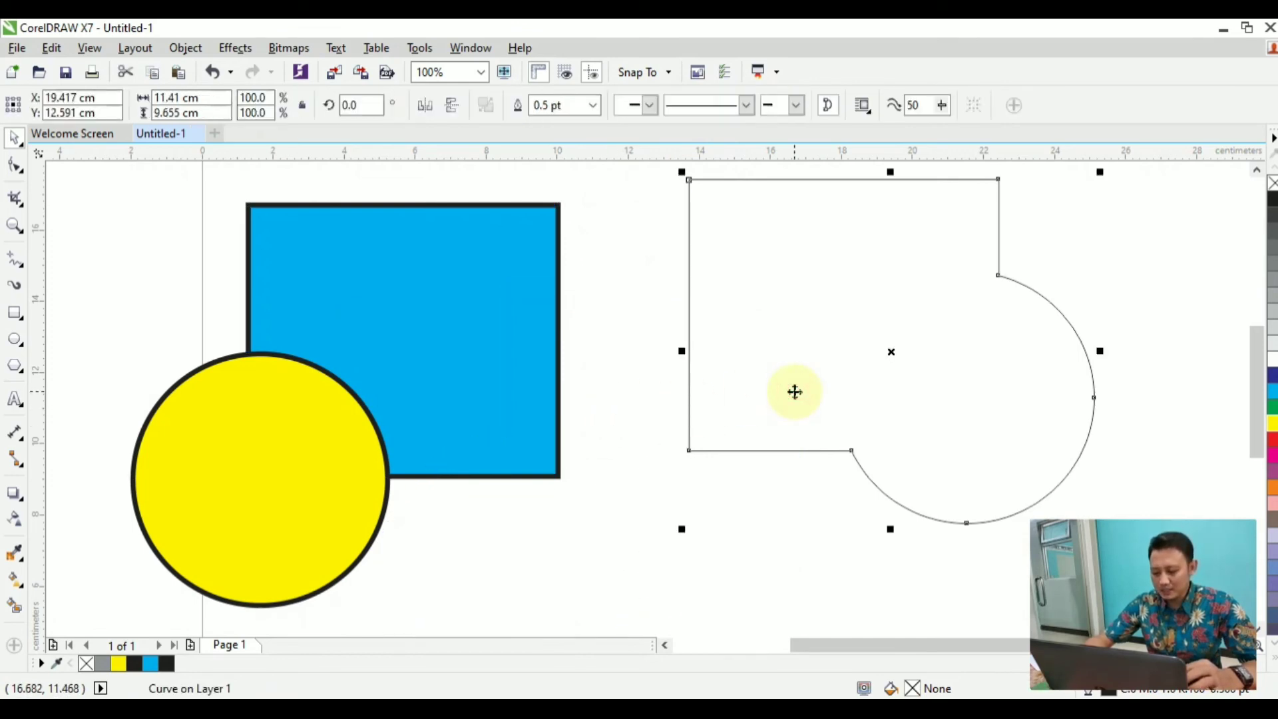
key(Delete)
Move the yellow circle back over the rectangle's lower-right corner.
drag(302, 441, 576, 459)
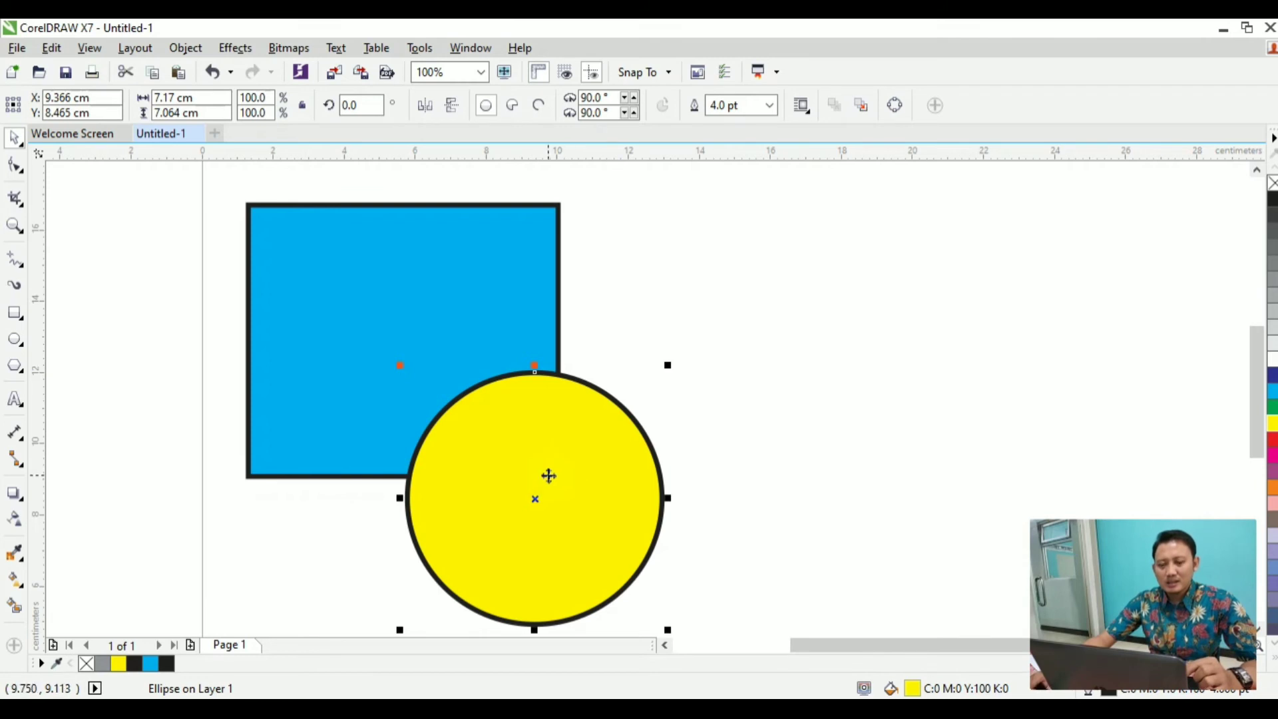
drag(590, 441, 547, 388)
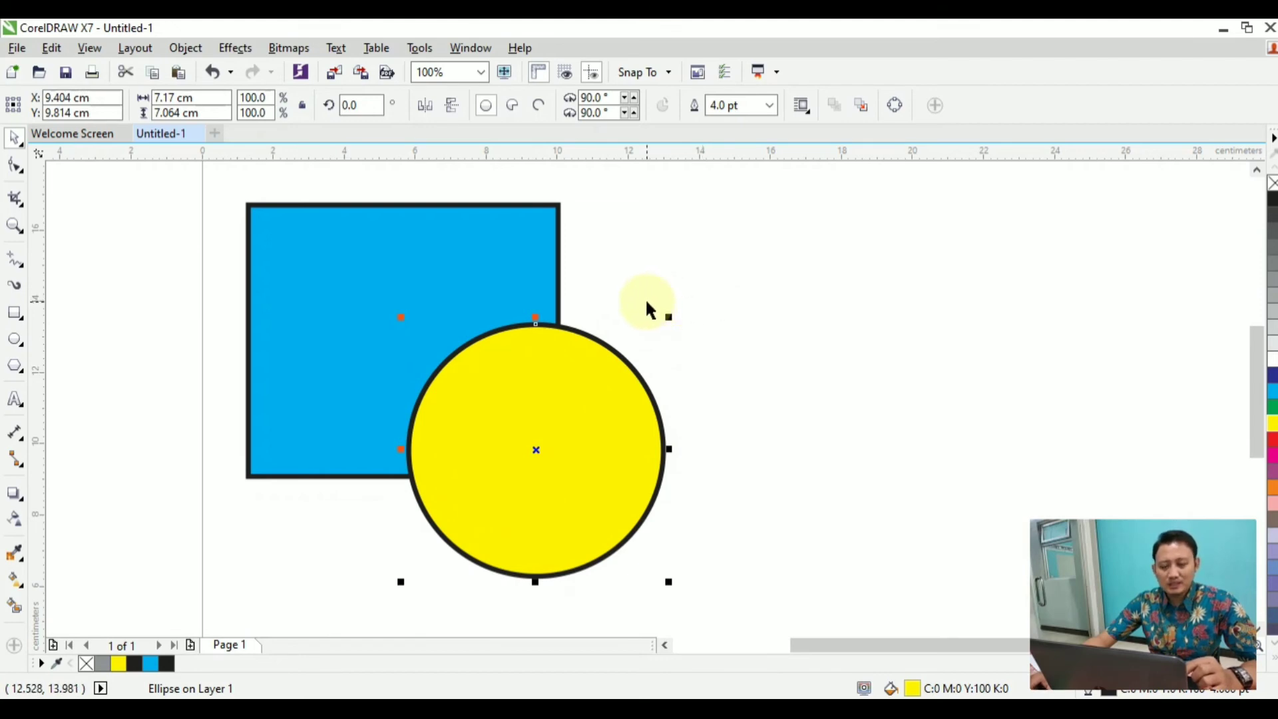
drag(607, 414, 582, 397)
Scale the rectangle and circle together down to about 6.9 by 6.5 cm and place them in the page's upper-left area.
scroll(585, 396, down, 2)
drag(354, 268, 739, 556)
drag(614, 486, 501, 401)
drag(488, 380, 507, 352)
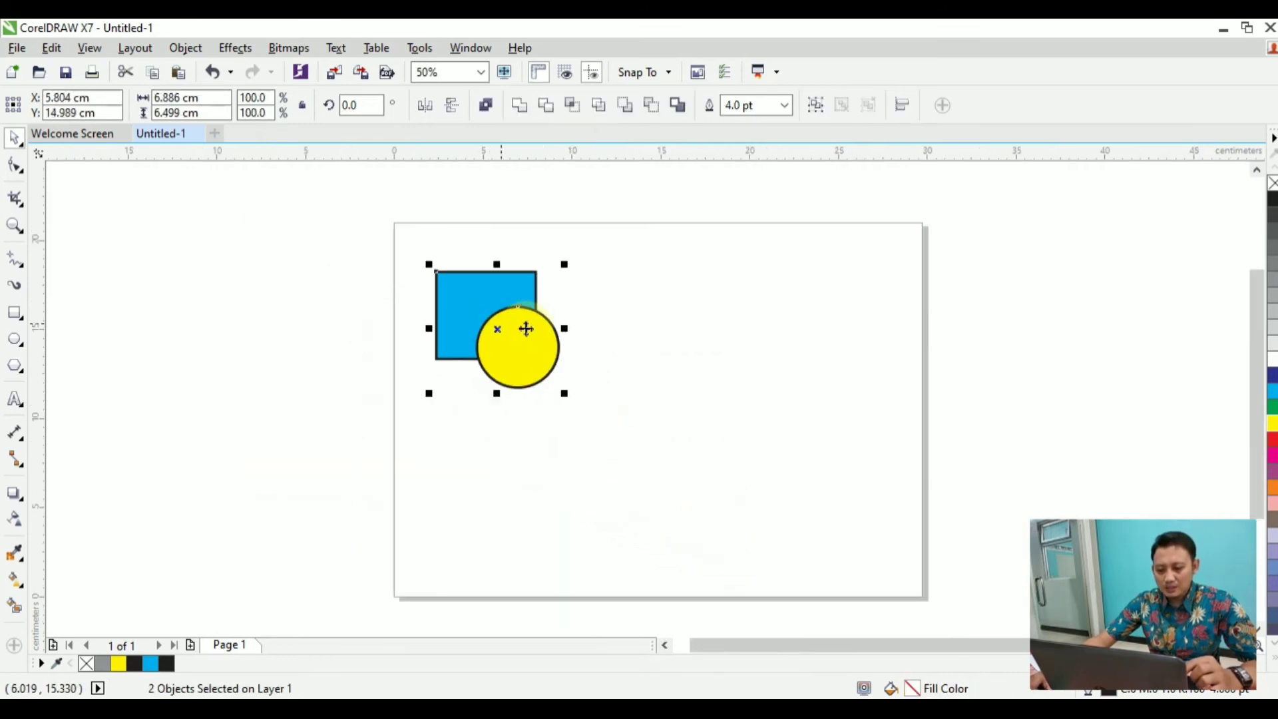
Create a page-sized rectangle of 29.7 by 21.0 cm behind the shapes, and fit the page in the view.
click(192, 452)
double_click(15, 313)
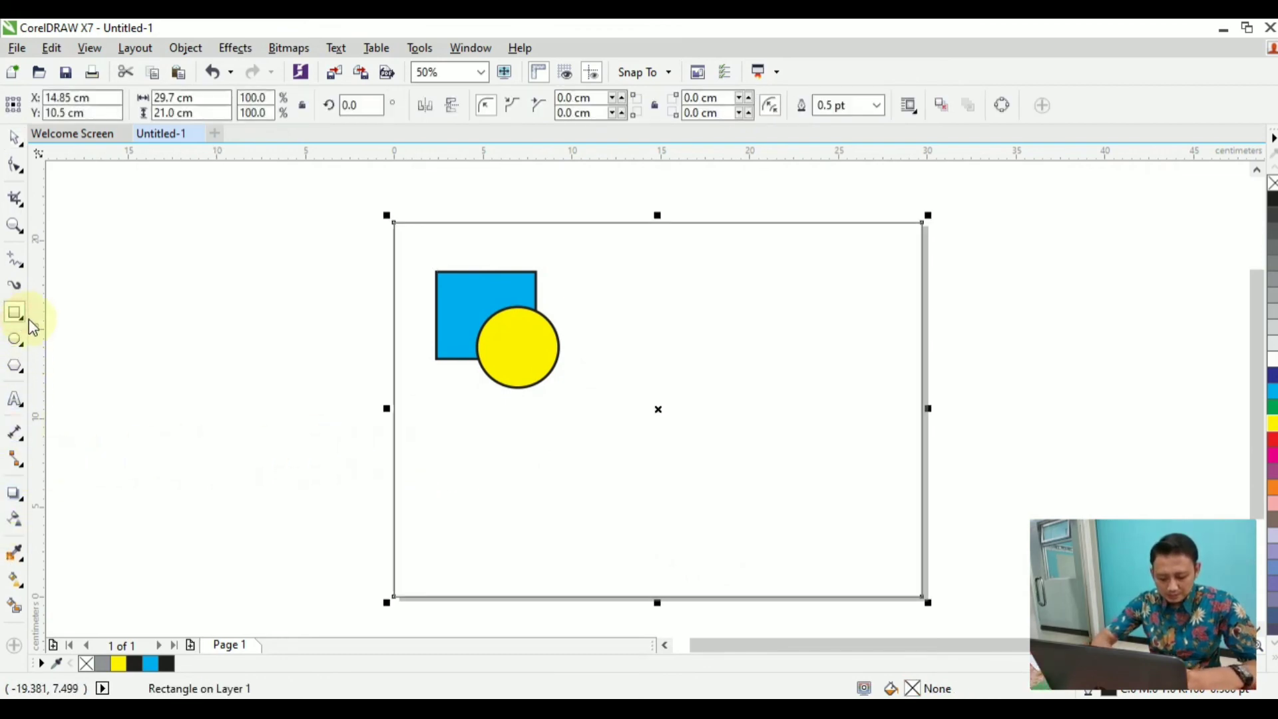
key(shift+F4)
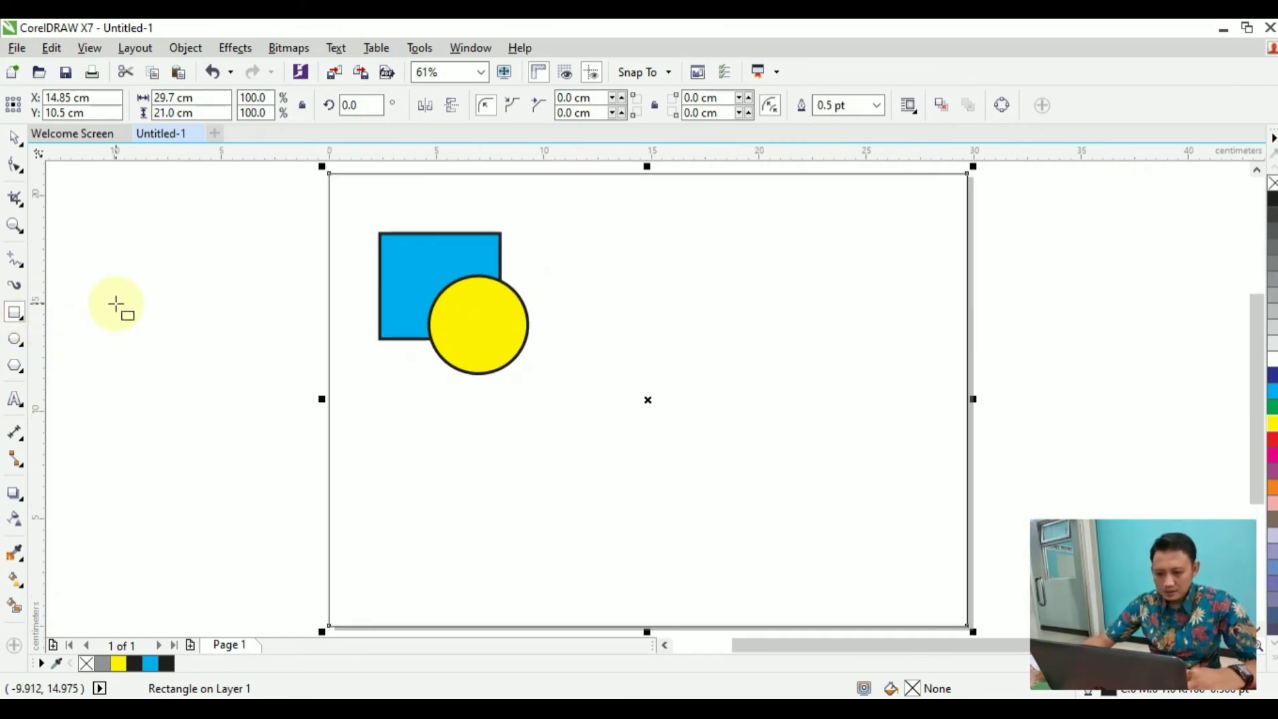
Duplicate the rectangle and circle pair to its right on the page, and weld the original pair.
click(220, 288)
drag(249, 233, 720, 485)
drag(319, 214, 580, 414)
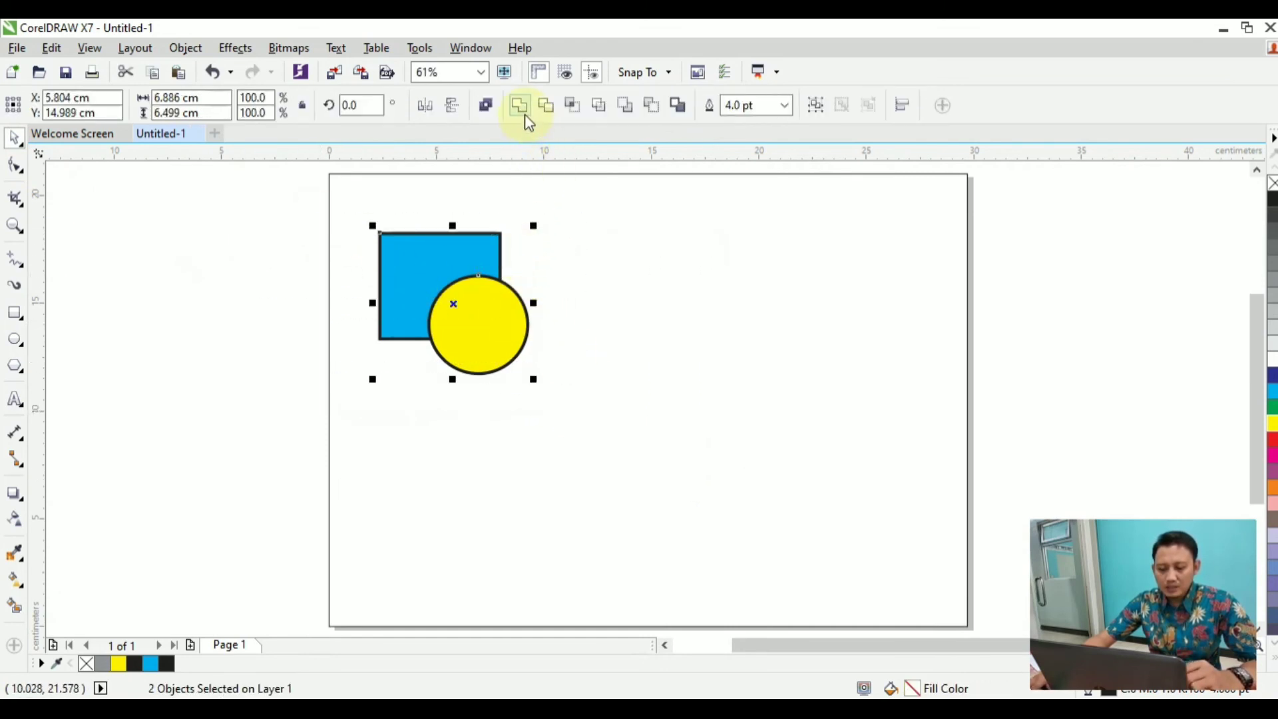
drag(485, 270, 659, 274)
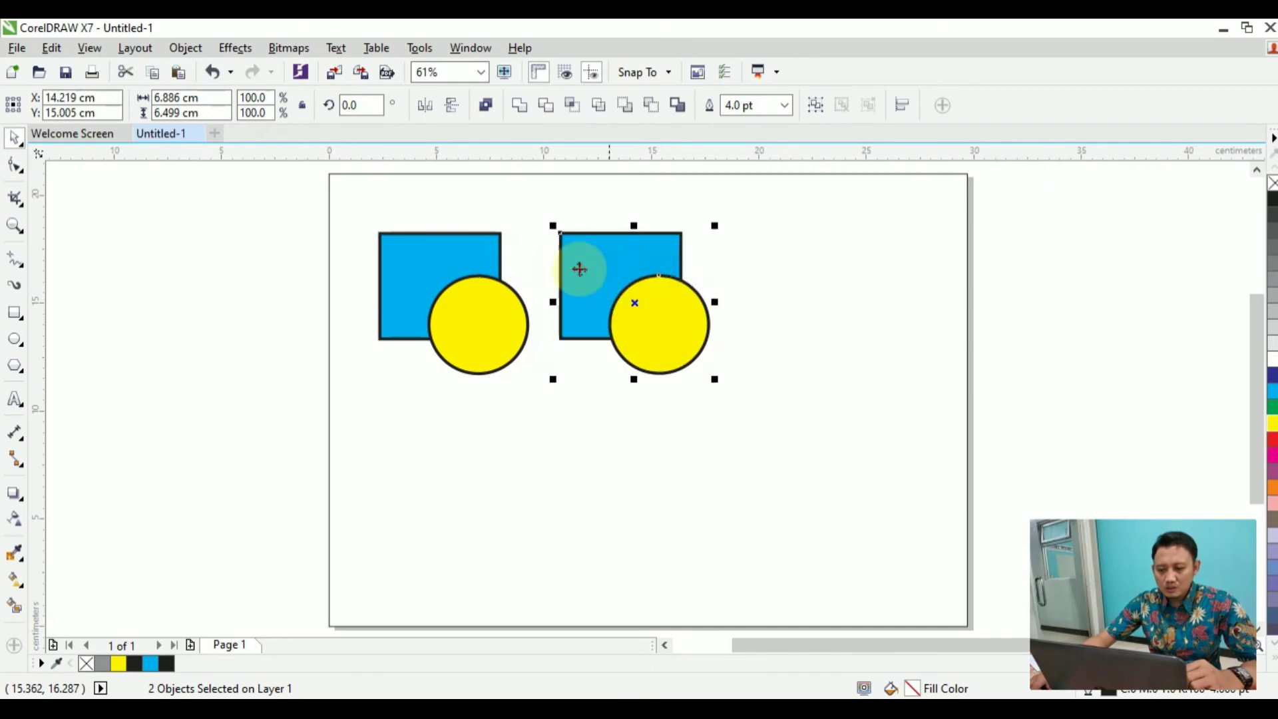
drag(282, 209, 547, 390)
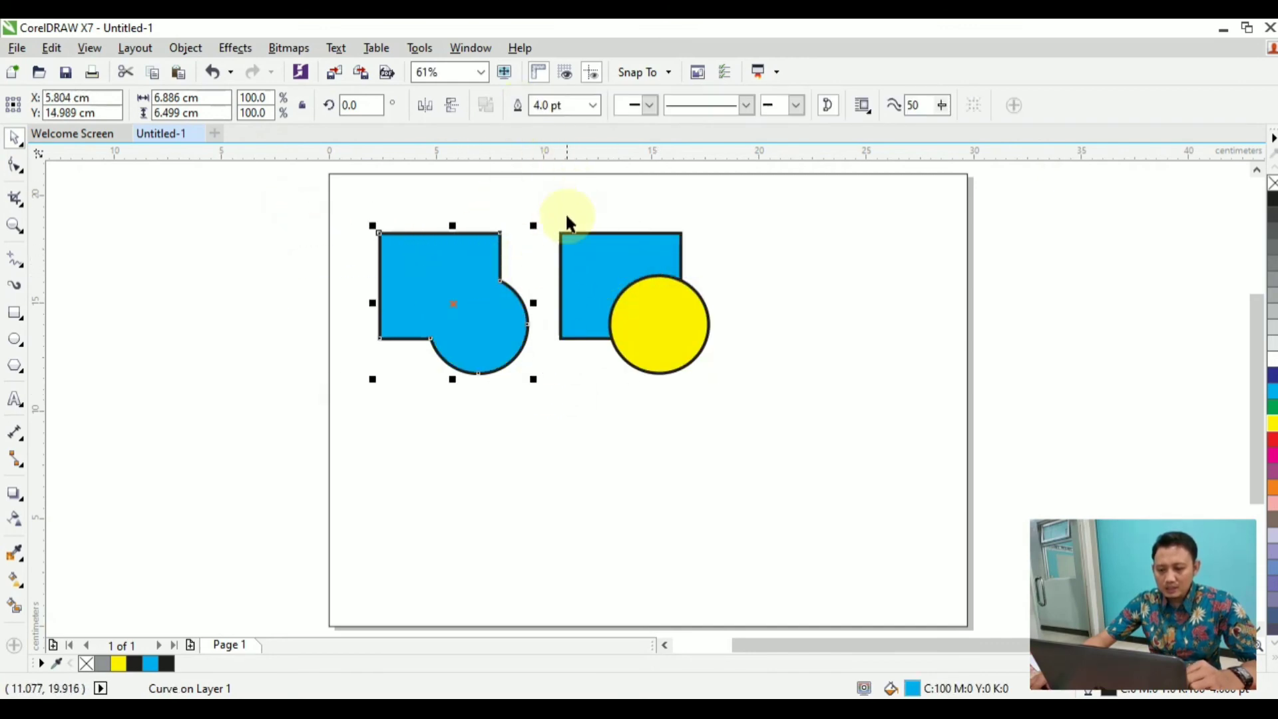
Lock the page-sized rectangle behind the shapes so it cannot be selected, and clear the selection.
click(748, 258)
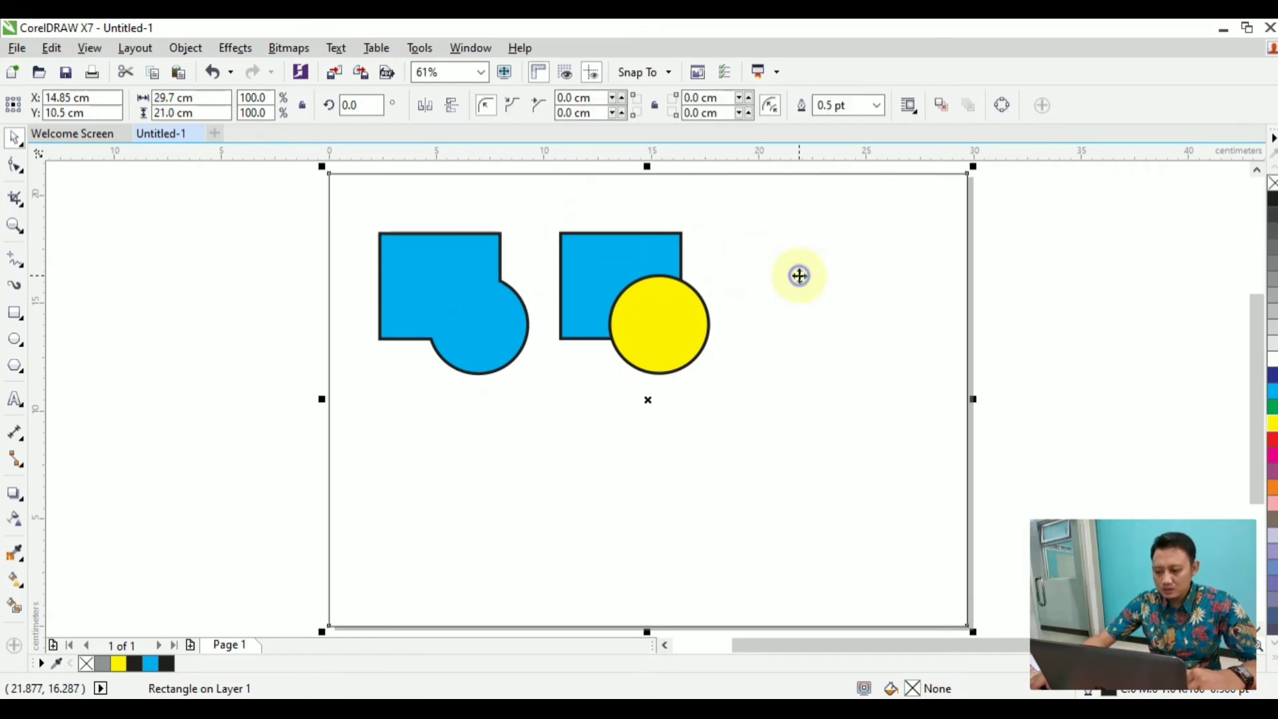
right_click(799, 275)
click(705, 409)
click(712, 416)
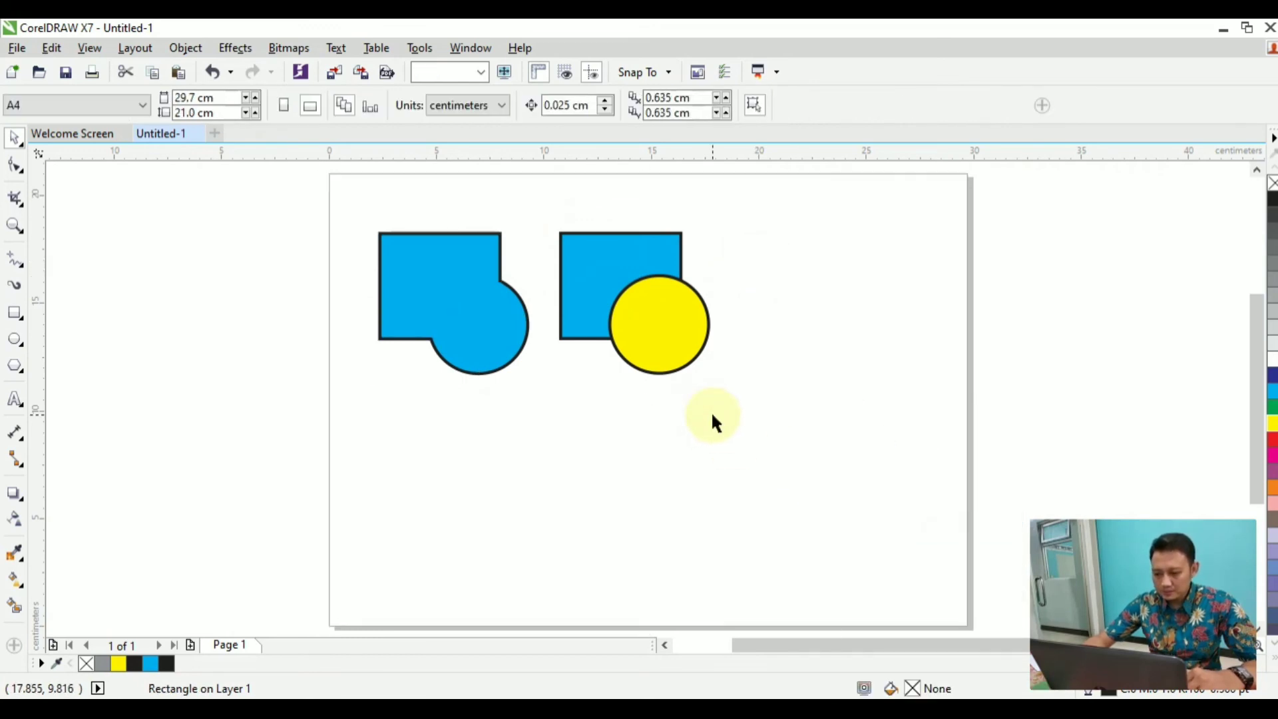
Duplicate the unwelded rectangle and circle pair four times to complete a two-row, three-column layout on the page.
drag(556, 207, 776, 414)
drag(637, 291, 817, 464)
Trim the rectangle of the upper-row middle pair with its circle, and move the two shapes apart to expose the cutout.
drag(540, 205, 714, 381)
click(547, 108)
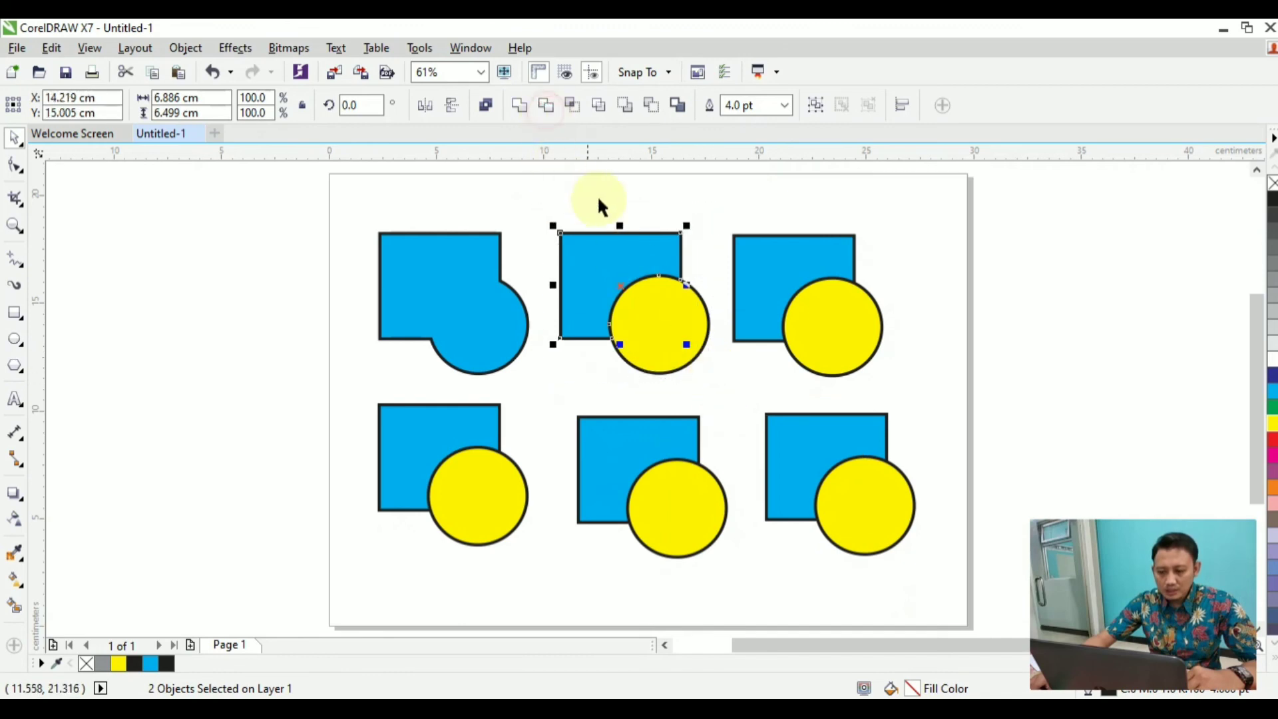
click(596, 257)
drag(673, 320, 693, 333)
Move the upper-right pair about 1.5 cm further right and apply Intersect to it.
click(721, 214)
drag(708, 203, 929, 401)
drag(824, 301, 855, 301)
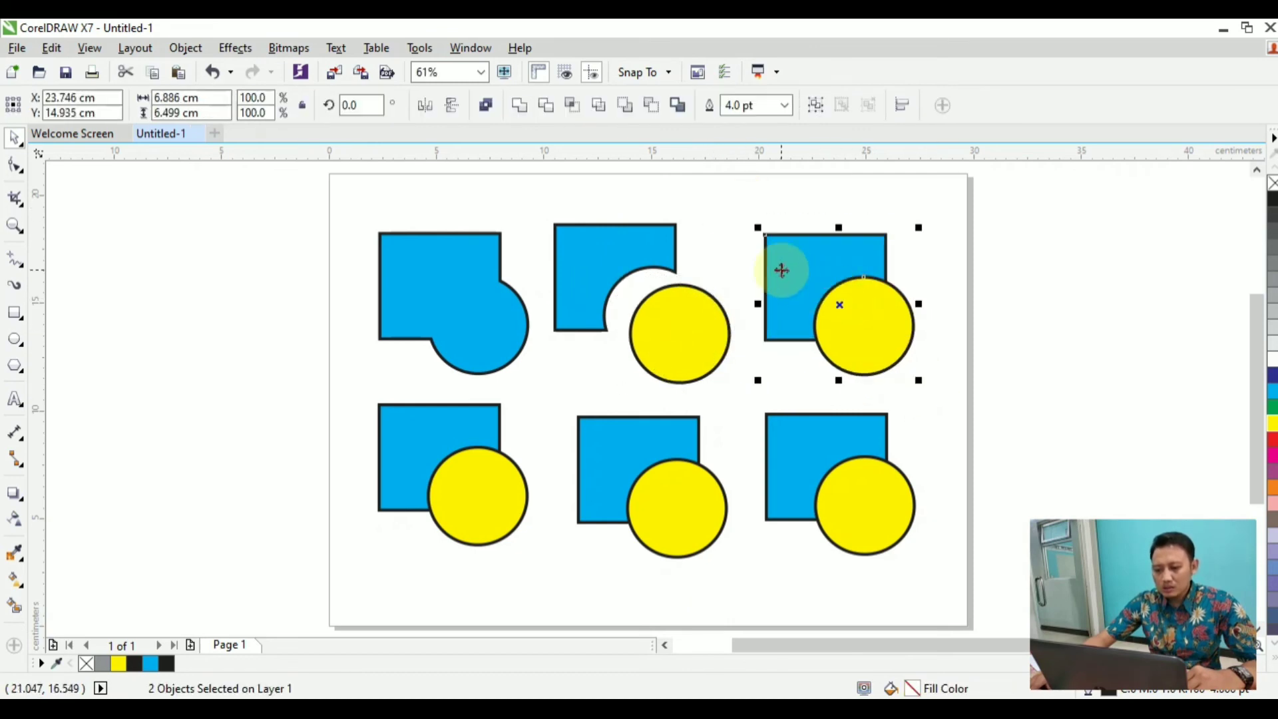
click(569, 107)
Separate the upper-right circle, rectangle and intersection piece, and fill the intersection piece with red.
drag(845, 292, 895, 322)
drag(839, 255, 827, 234)
drag(874, 291, 852, 278)
click(1272, 439)
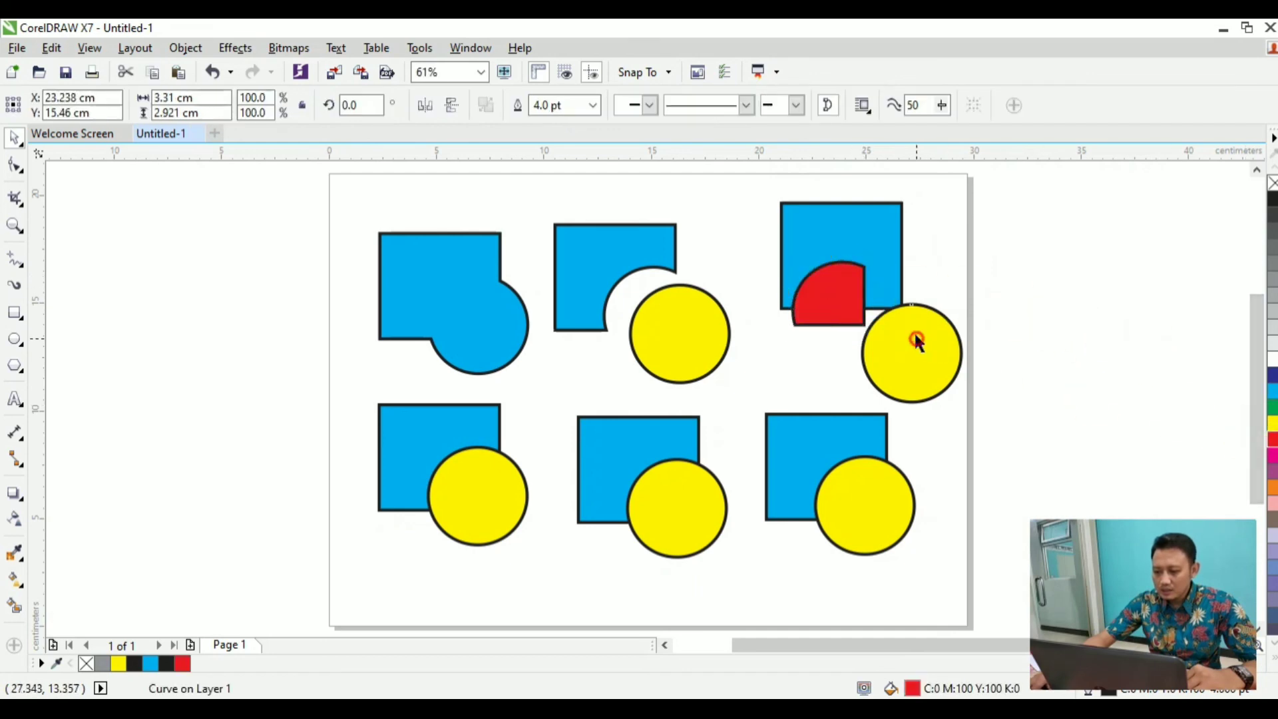
drag(919, 345, 916, 330)
click(1019, 334)
Apply Simplify to the lower-left pair and move its yellow circle slightly down and right to expose the cutout.
drag(325, 374, 544, 585)
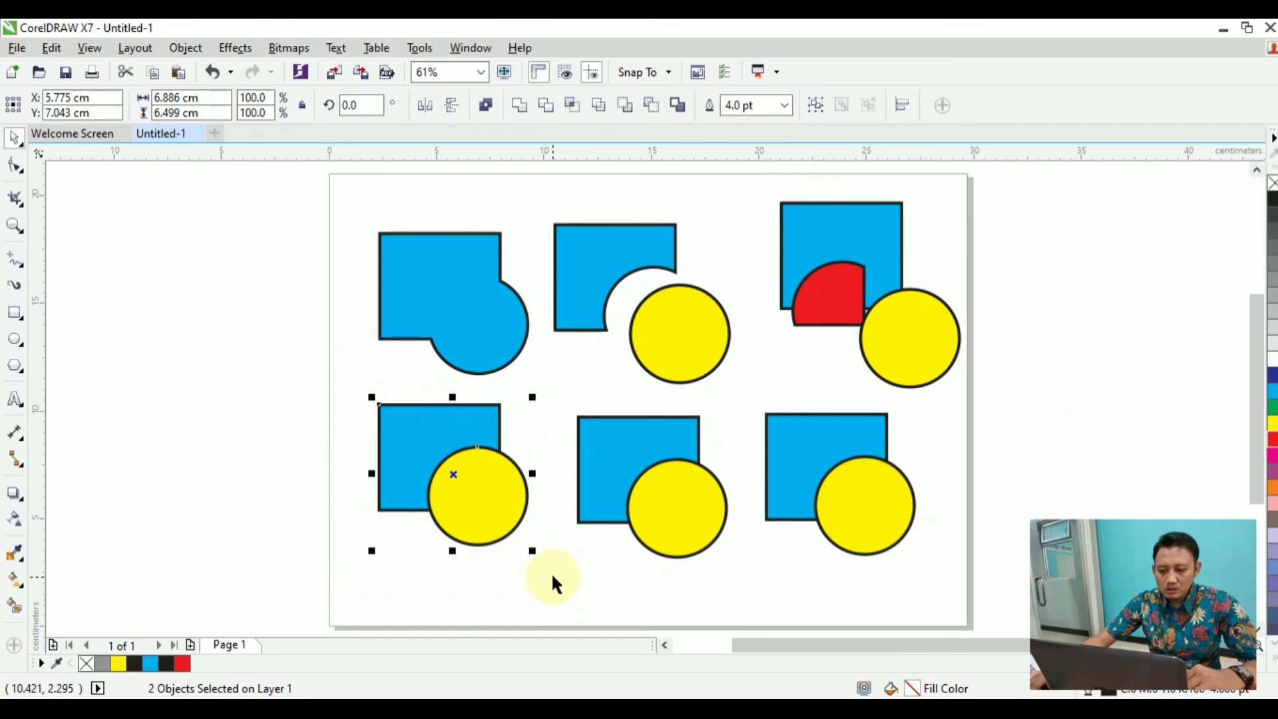
click(598, 105)
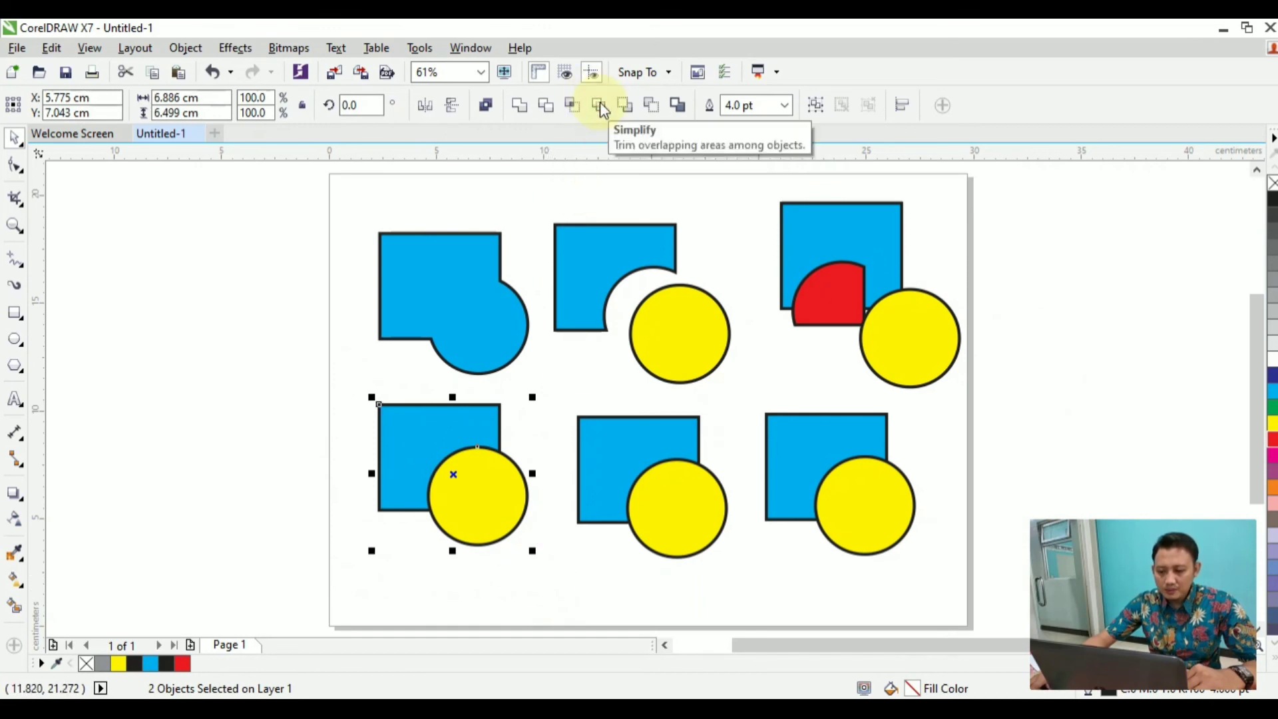
click(270, 408)
mouse_move(458, 476)
mouse_down()
mouse_move(483, 521)
mouse_move(485, 486)
mouse_move(475, 491)
mouse_up()
click(473, 473)
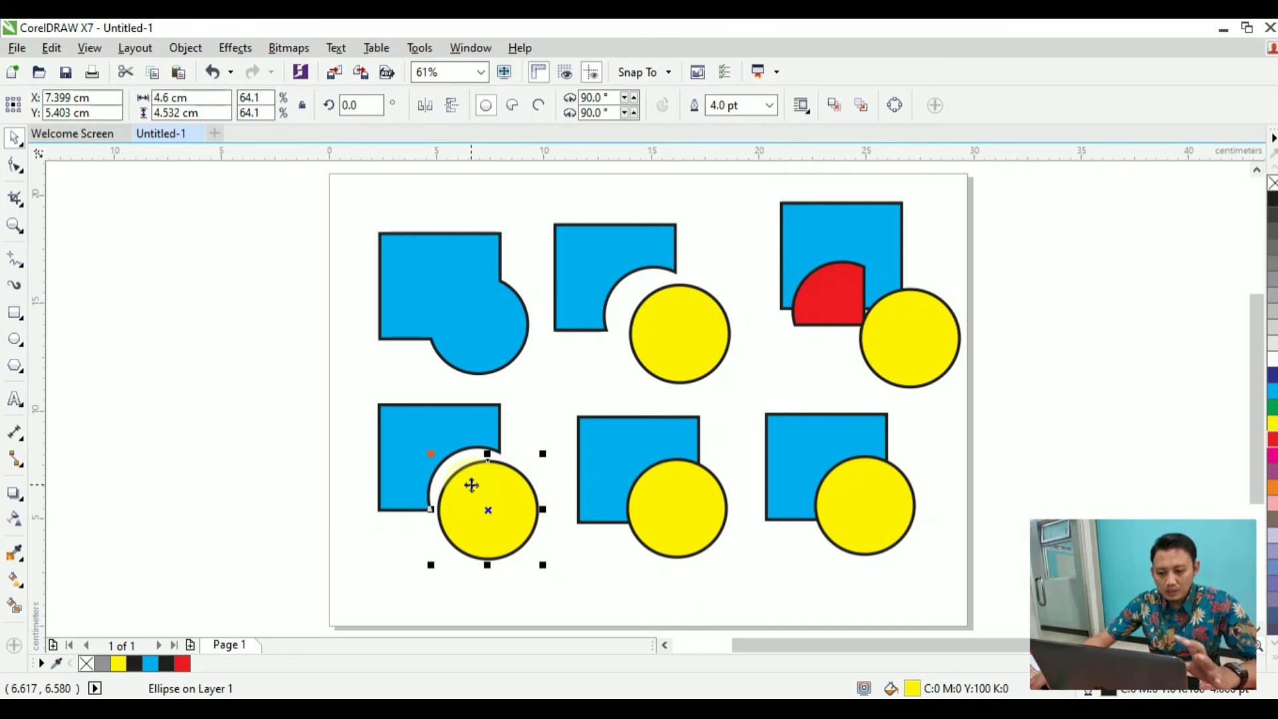
Apply Front minus back to the lower-row middle pair.
drag(562, 397, 739, 578)
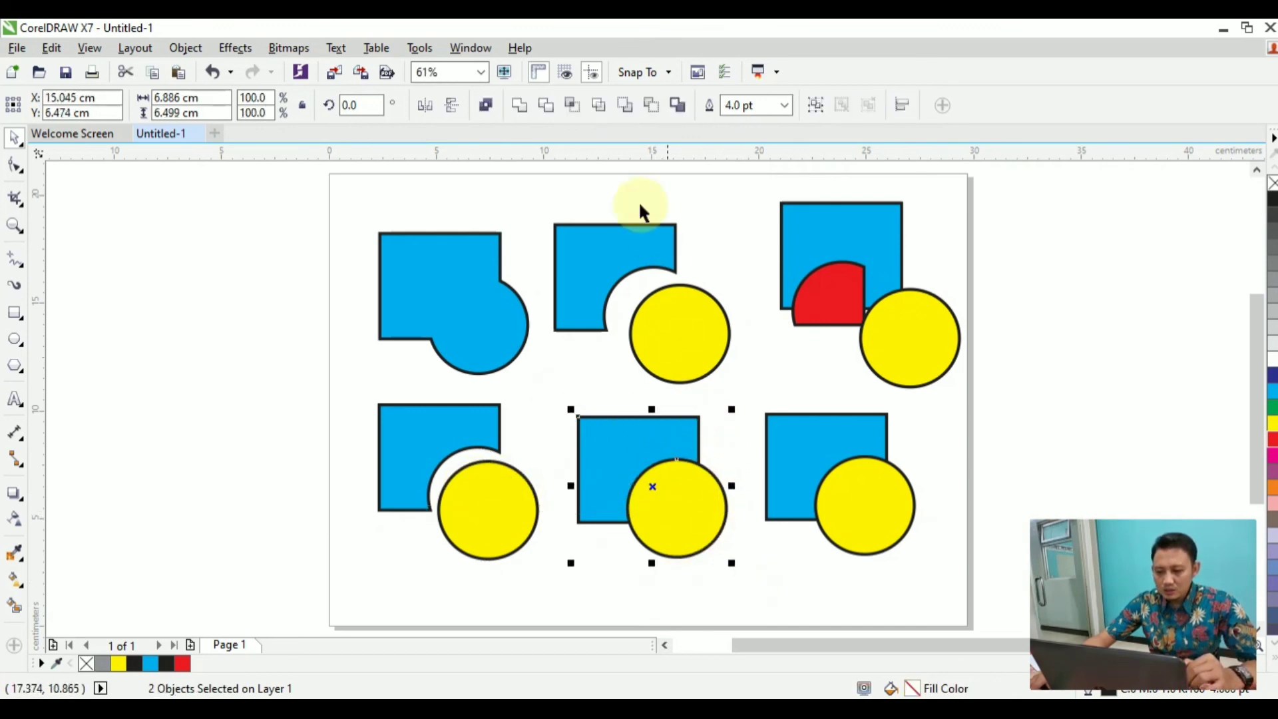
click(626, 105)
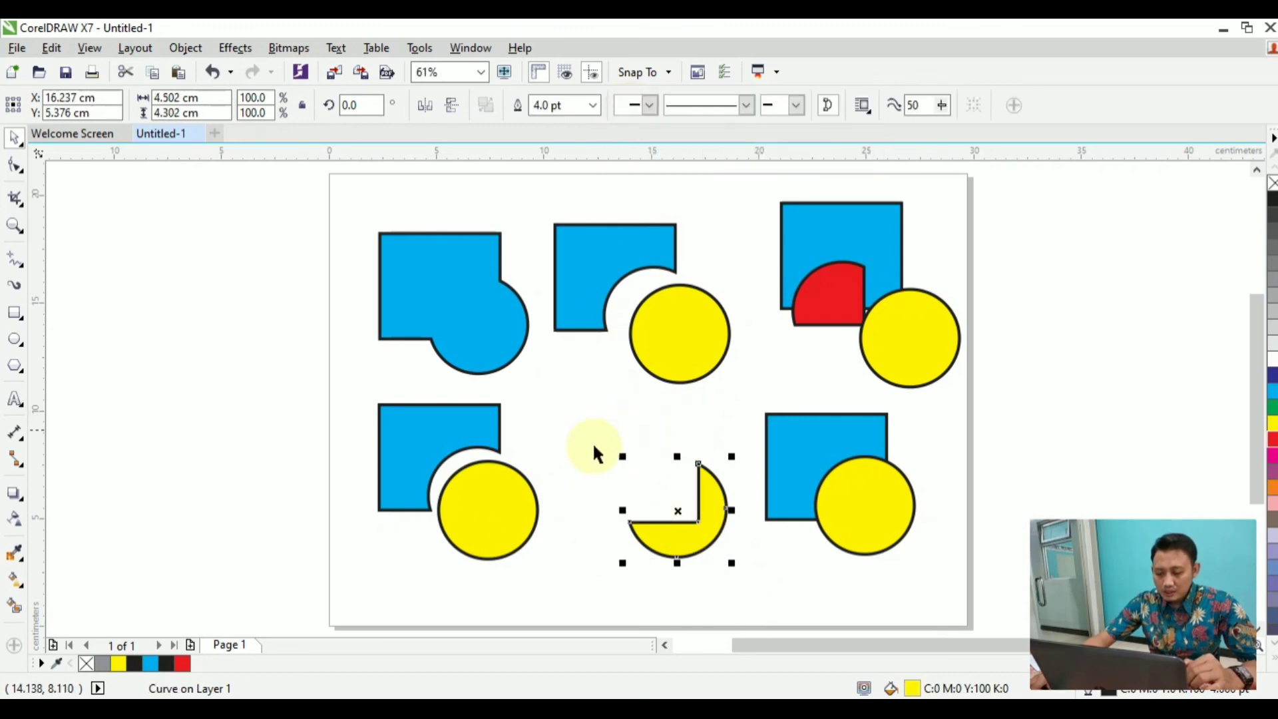
Apply Back minus front to the lower-right pair and shift the resulting shape slightly to the right.
drag(748, 377, 948, 589)
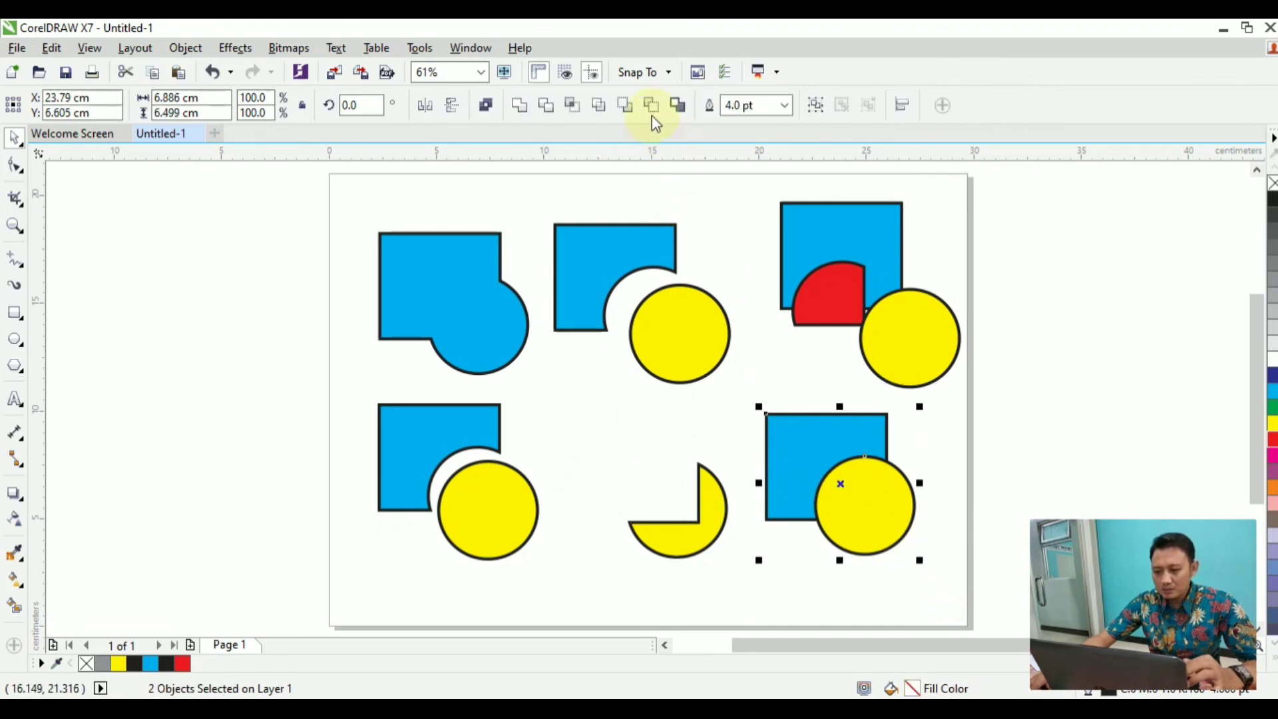
click(651, 106)
drag(822, 444, 833, 447)
click(494, 393)
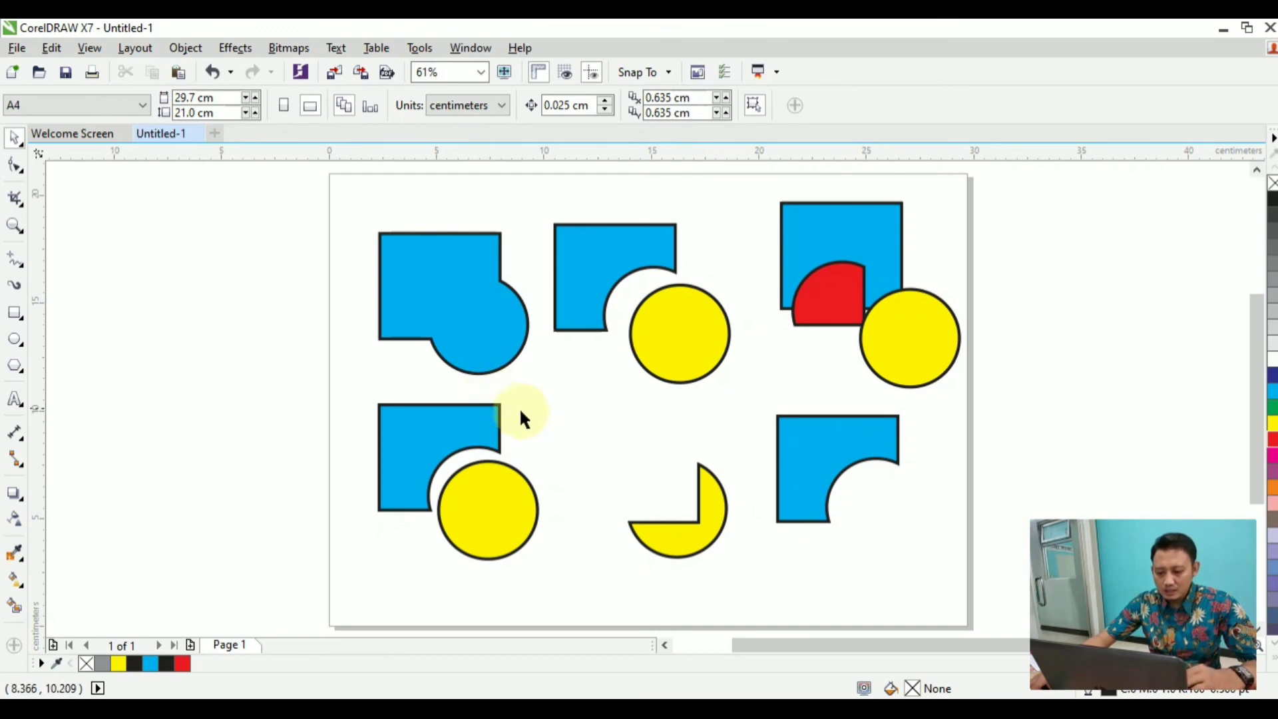
Undo the lower-right pair's move and Back minus front, keeping Front minus back applied to the lower-row middle pair.
key(ctrl+z)
key(ctrl+z)
key(ctrl+z)
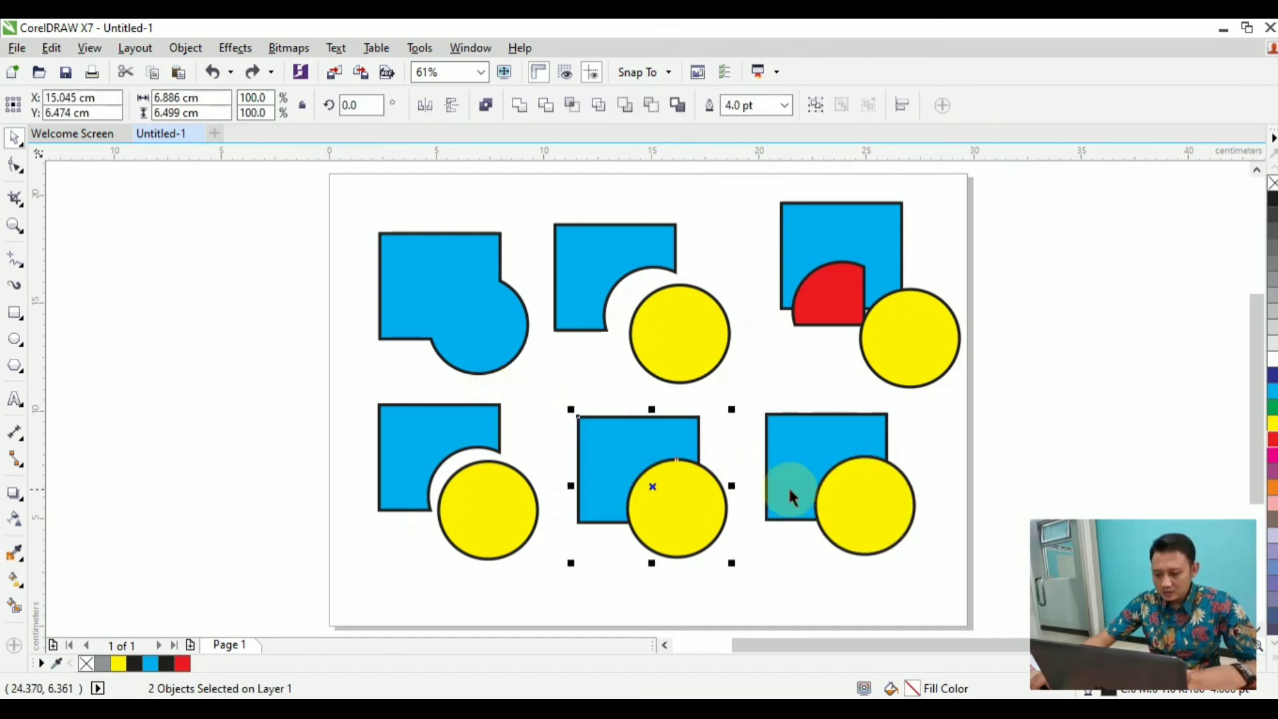
click(252, 72)
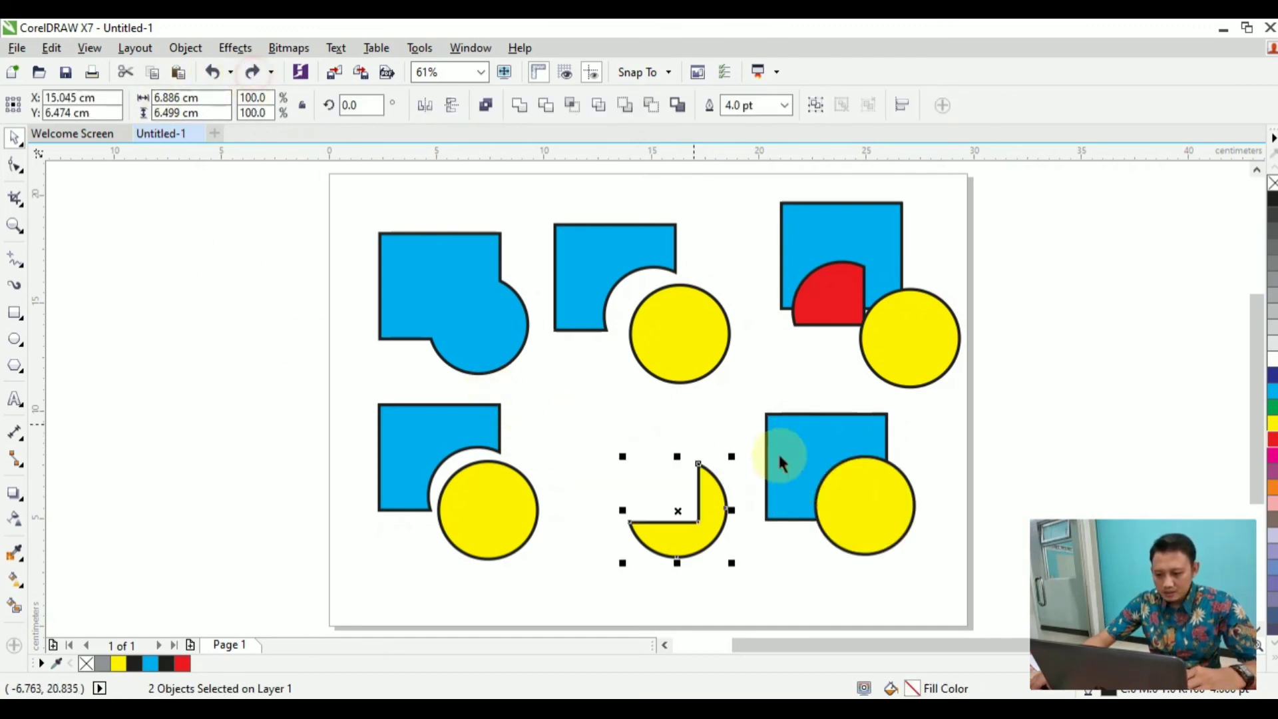
Duplicate the lower-right pair to the empty area left of the page, and apply Back minus front to the original pair.
drag(750, 392, 933, 592)
drag(836, 491, 206, 348)
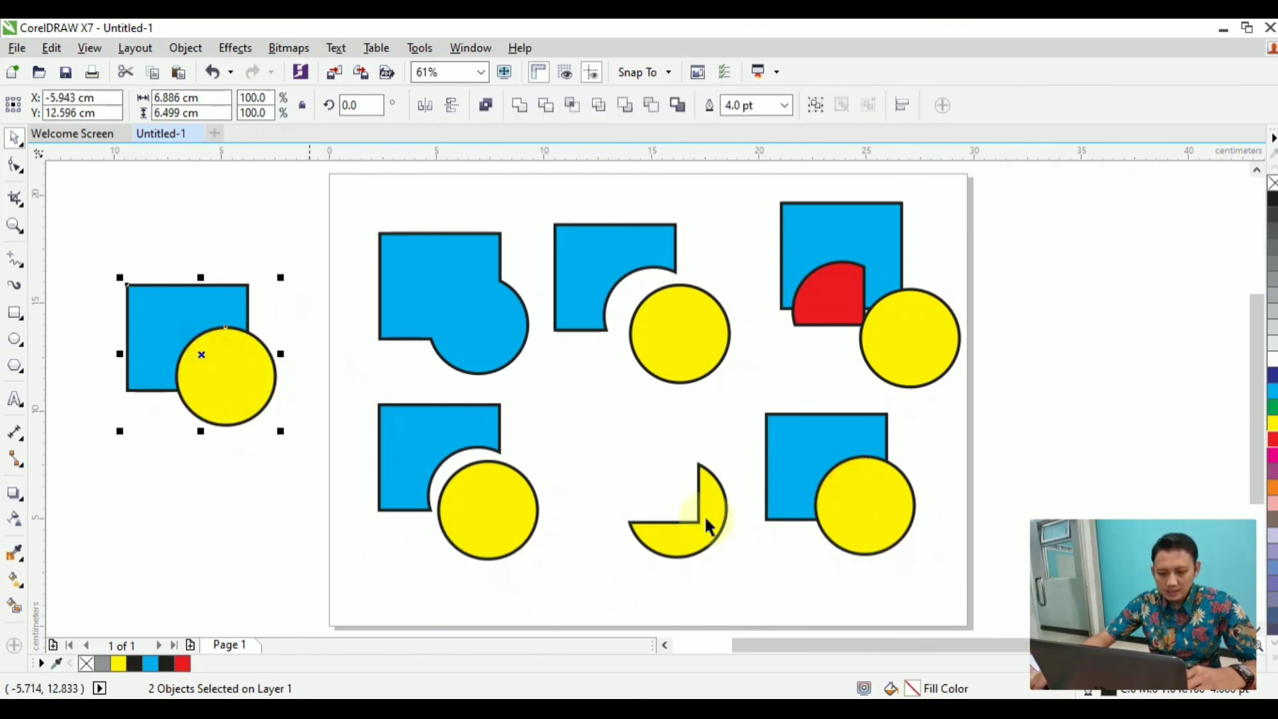
drag(752, 394, 935, 566)
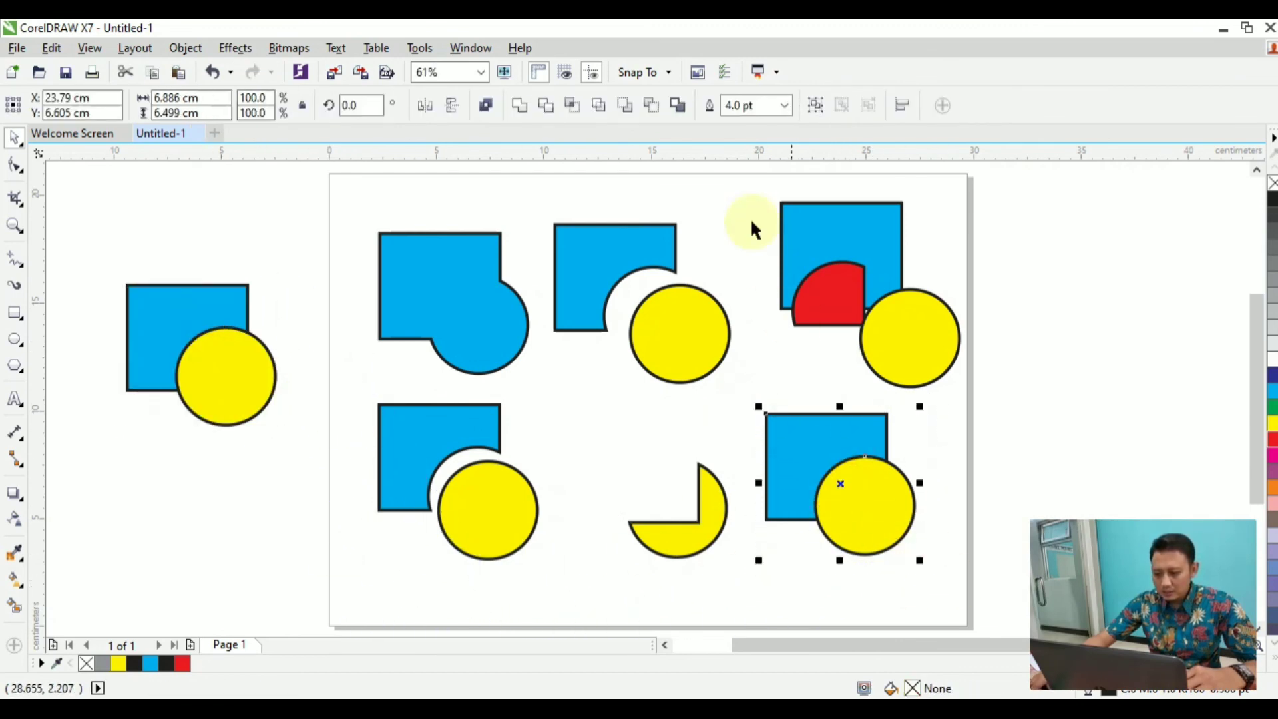
click(652, 106)
Create a Boundary outline around the pair left of the page and place the outline below the pair.
drag(96, 252, 295, 438)
click(682, 107)
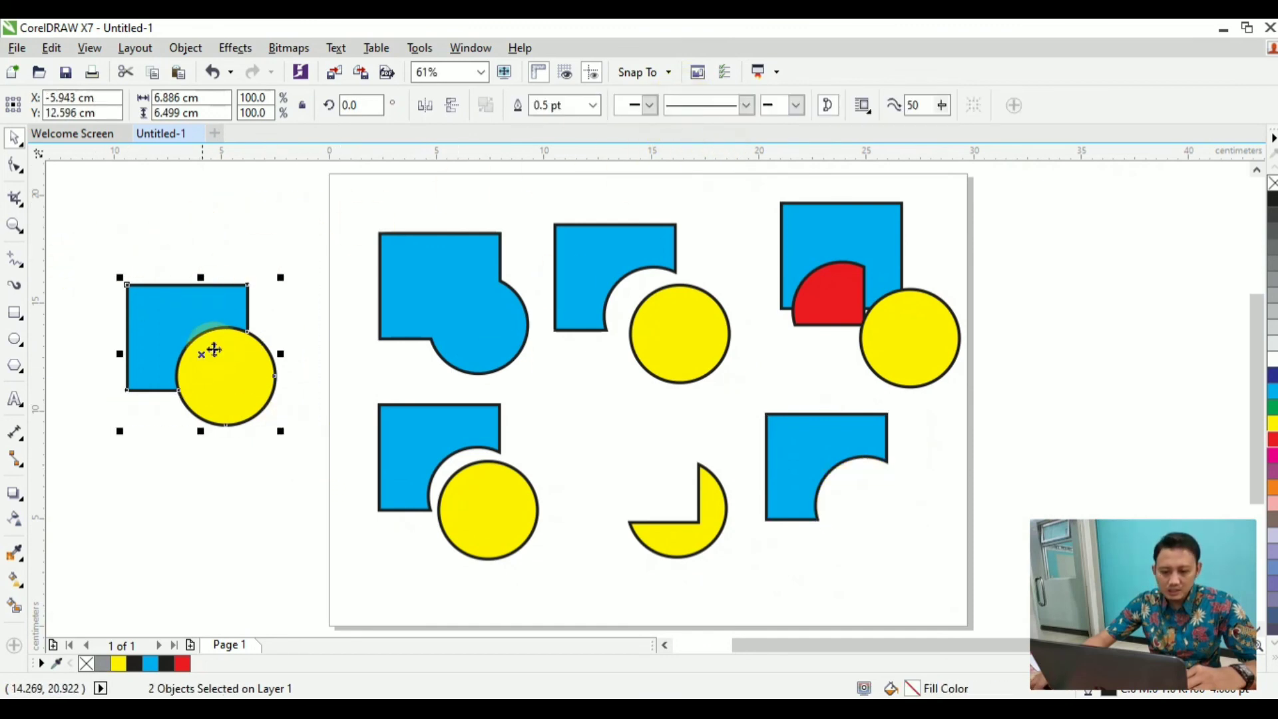
drag(221, 352, 198, 499)
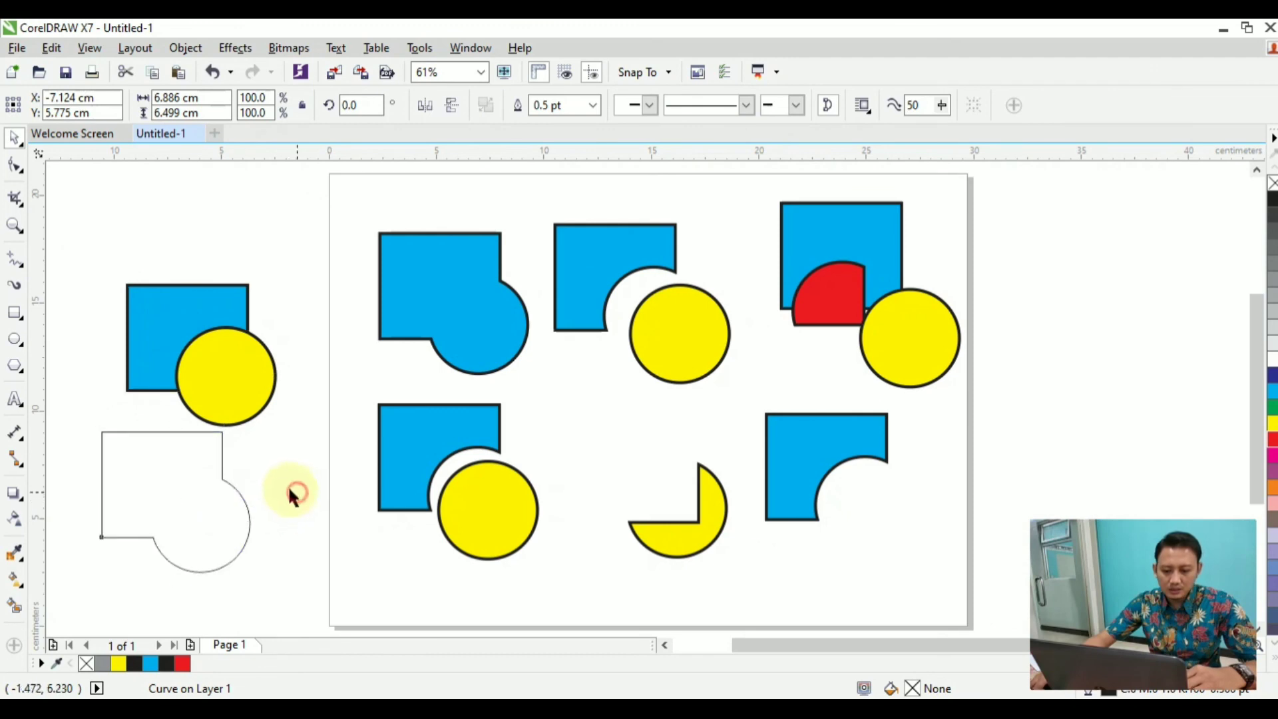
click(328, 464)
Move the outside pair together with its boundary outline to the empty area right of the page.
drag(74, 249, 300, 593)
drag(223, 336, 1084, 259)
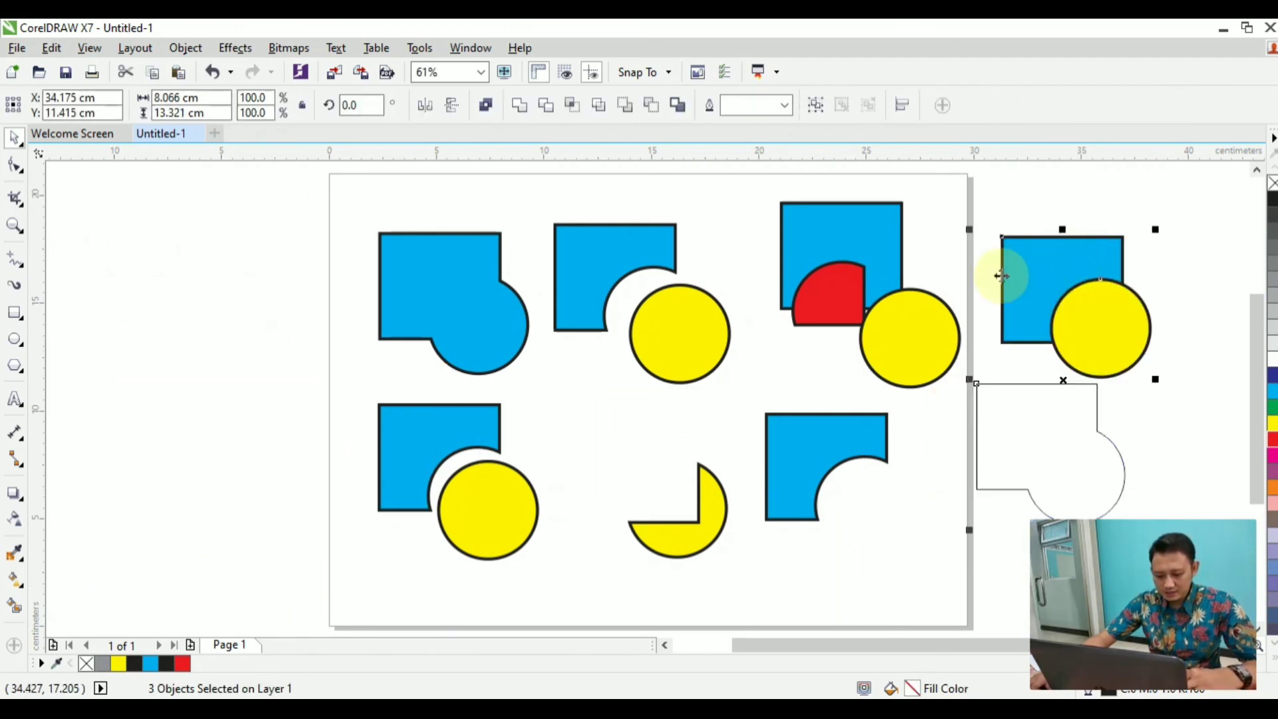
Examine the shaping results up close one after another: Weld, Trim, Intersect, Simplify, Front minus back and Back minus front.
key(z)
drag(696, 395, 1168, 581)
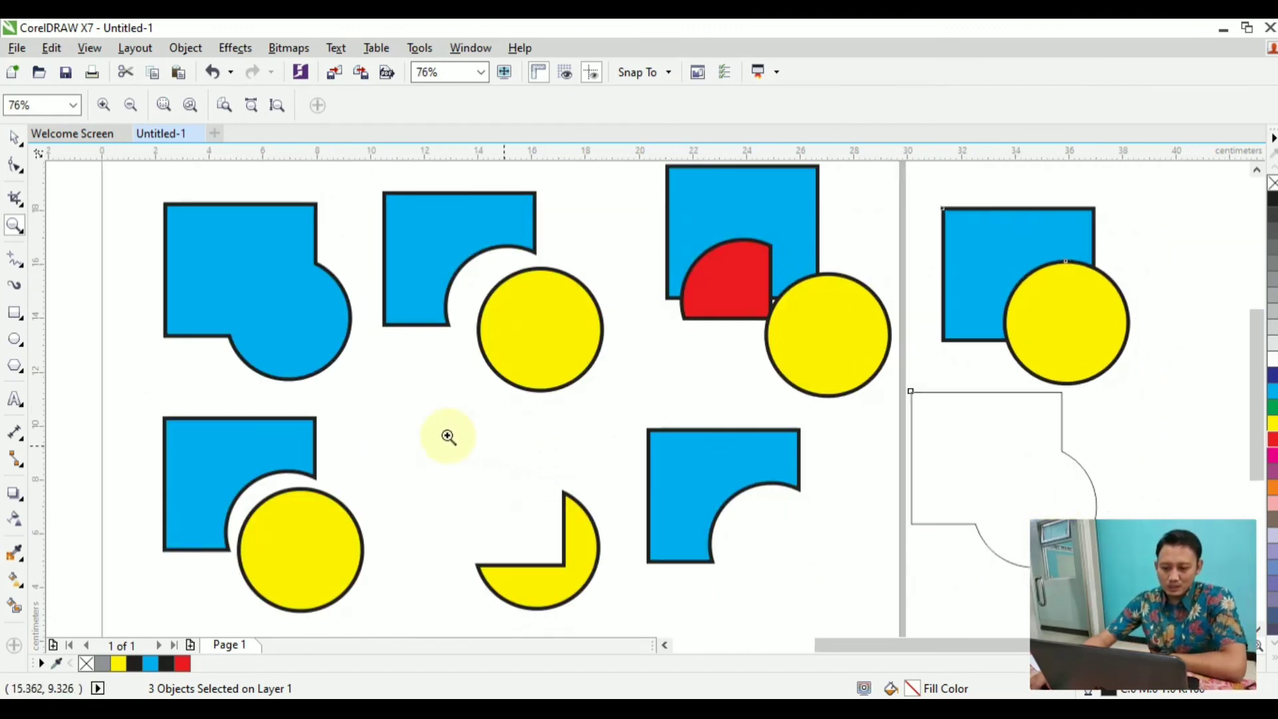
click(15, 138)
click(271, 259)
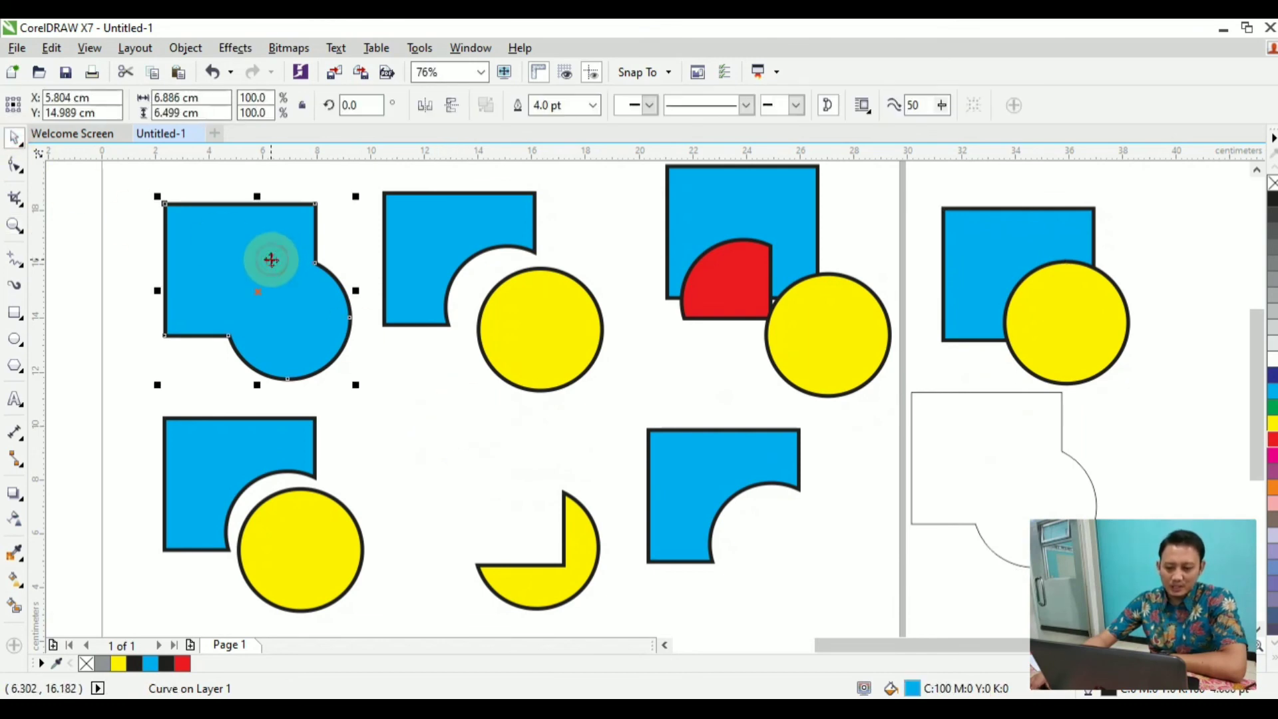
click(444, 270)
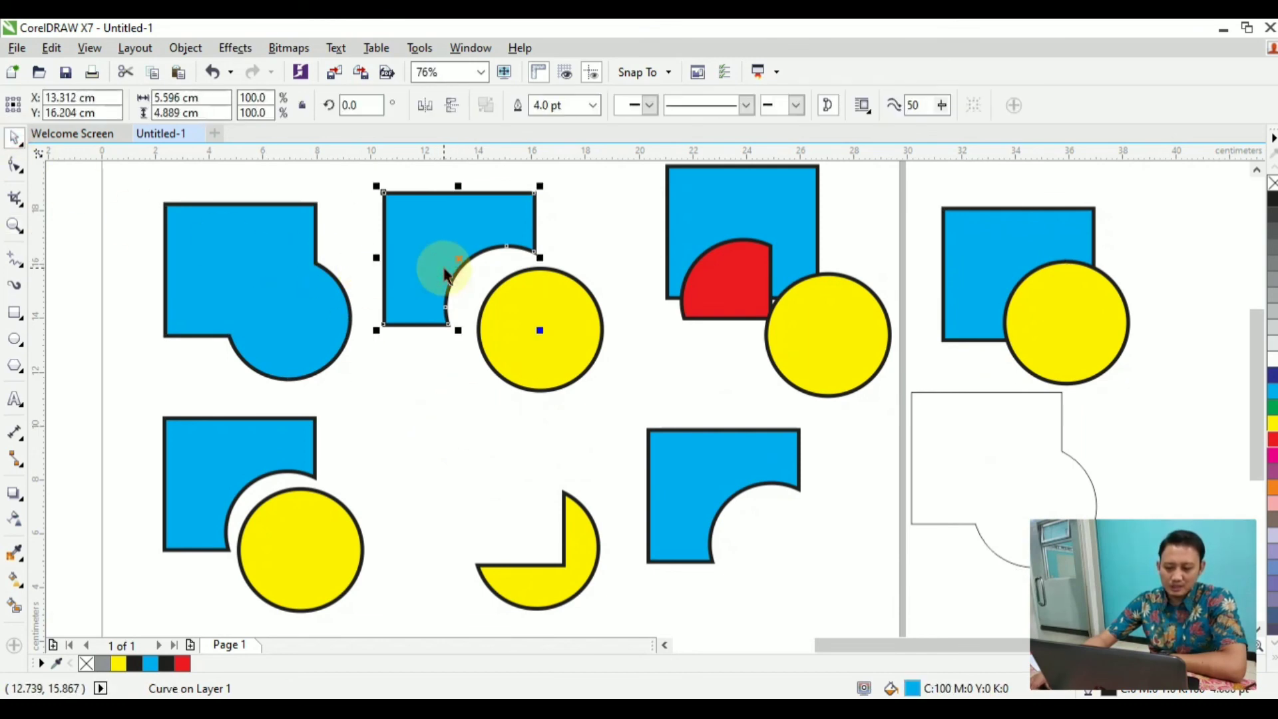
click(237, 257)
click(443, 237)
click(727, 245)
click(248, 443)
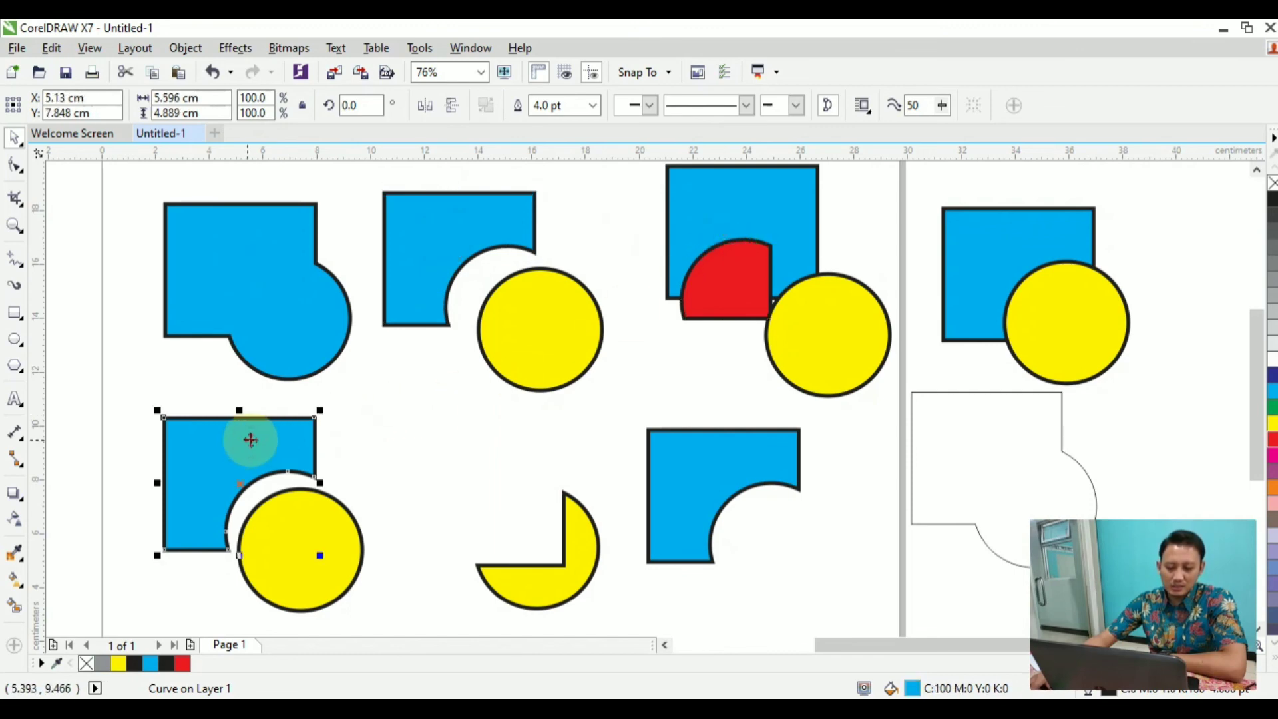
click(581, 530)
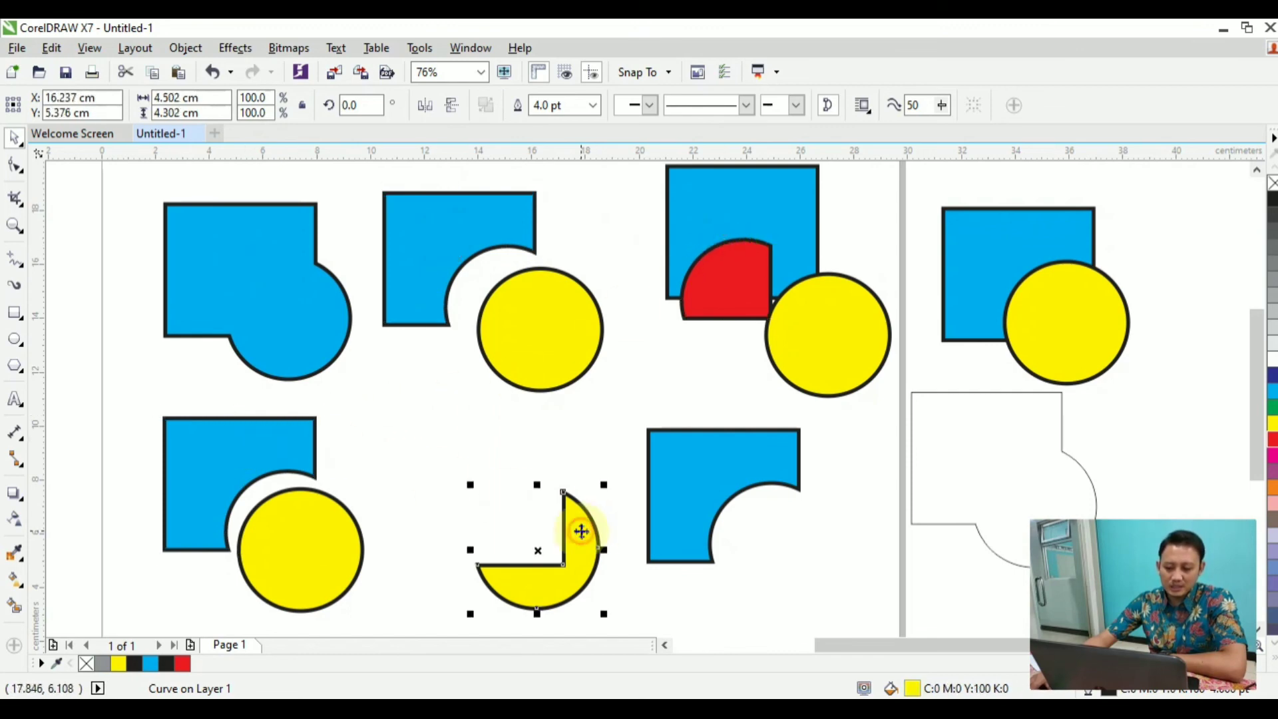
click(681, 511)
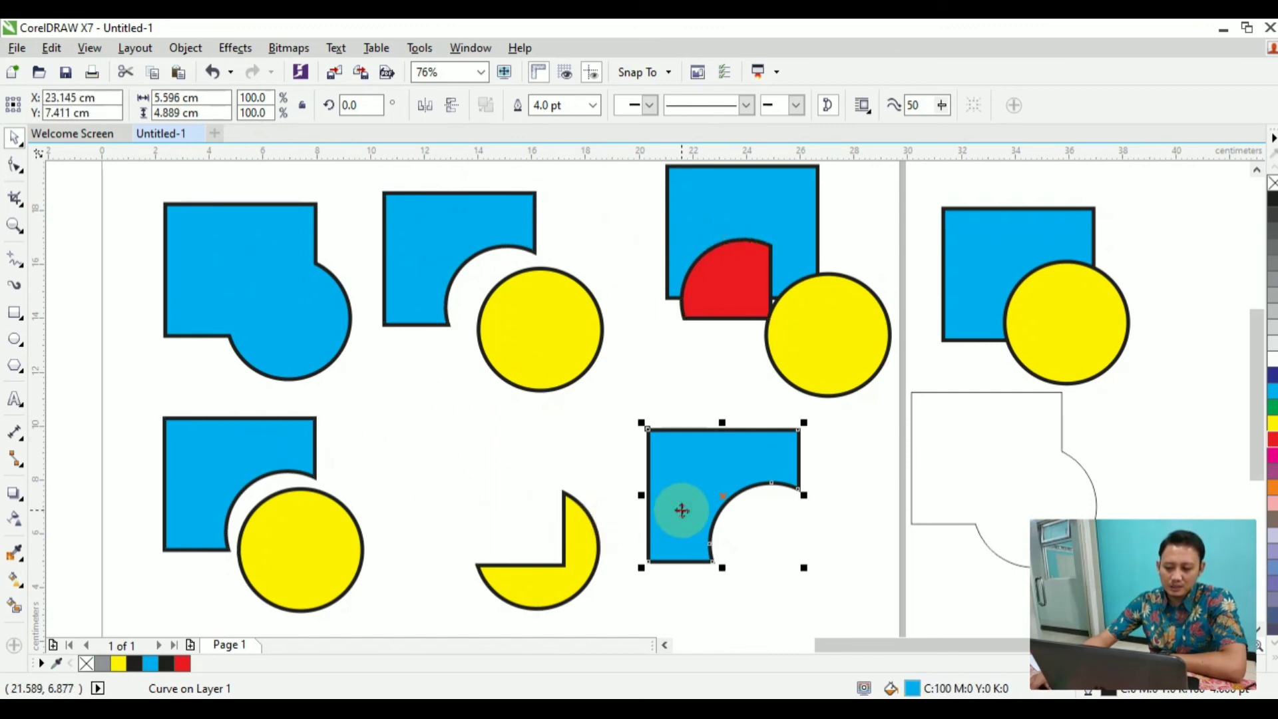
click(946, 361)
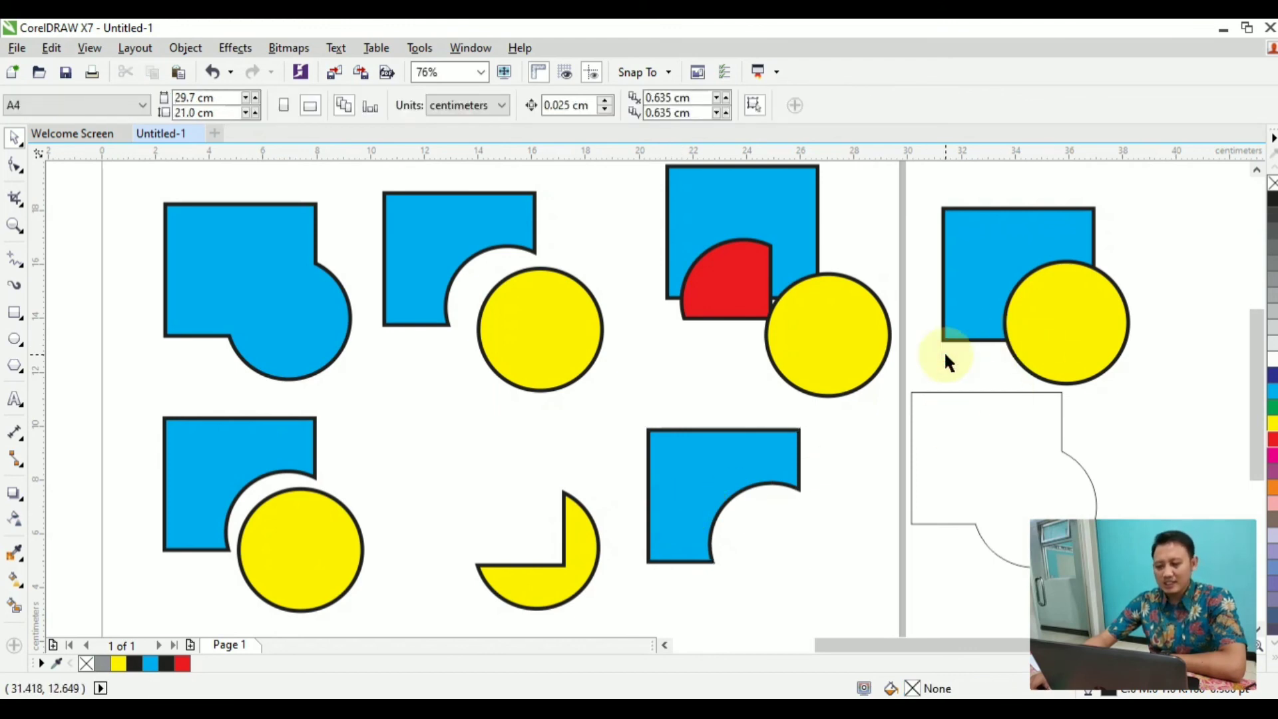